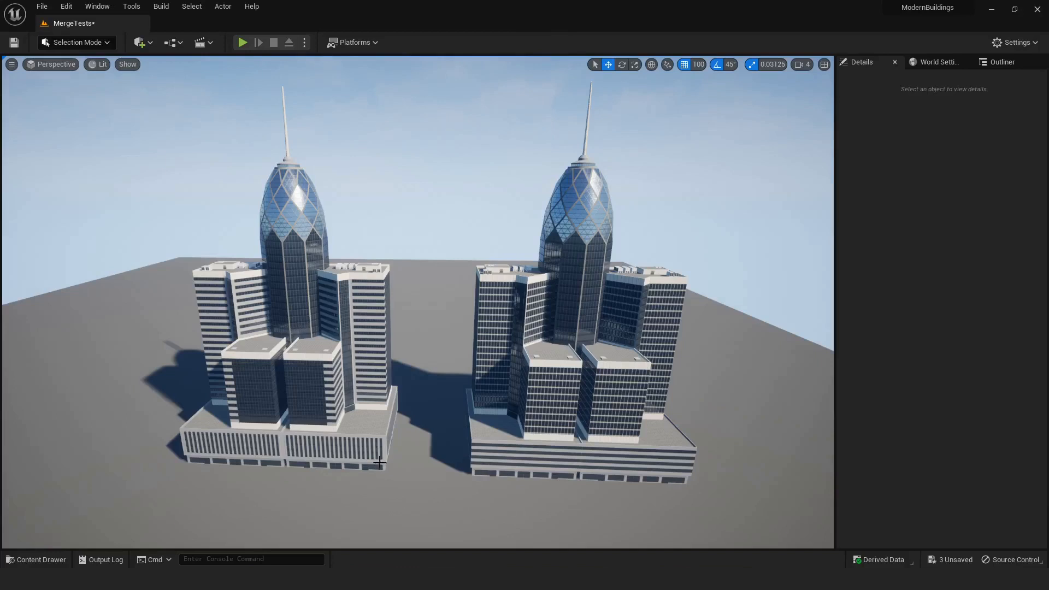
Step: Slide the two BP_MB016_UpperStore halves away from the central tower along X, and shift the merged SM_MERGEDBig building along the same axis
click(273, 419)
drag(292, 440, 272, 441)
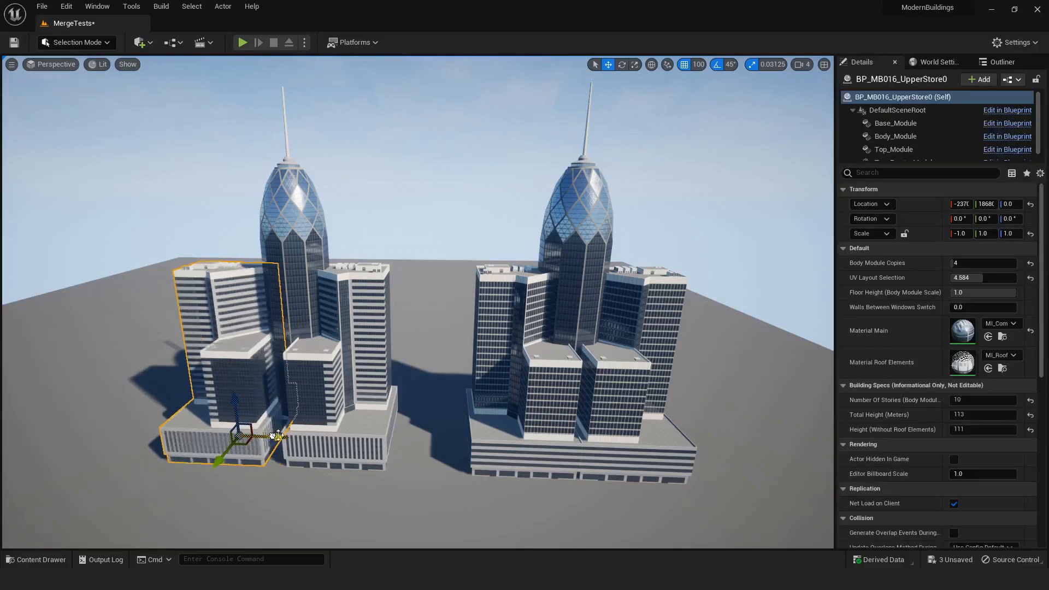
click(346, 428)
drag(346, 428, 362, 440)
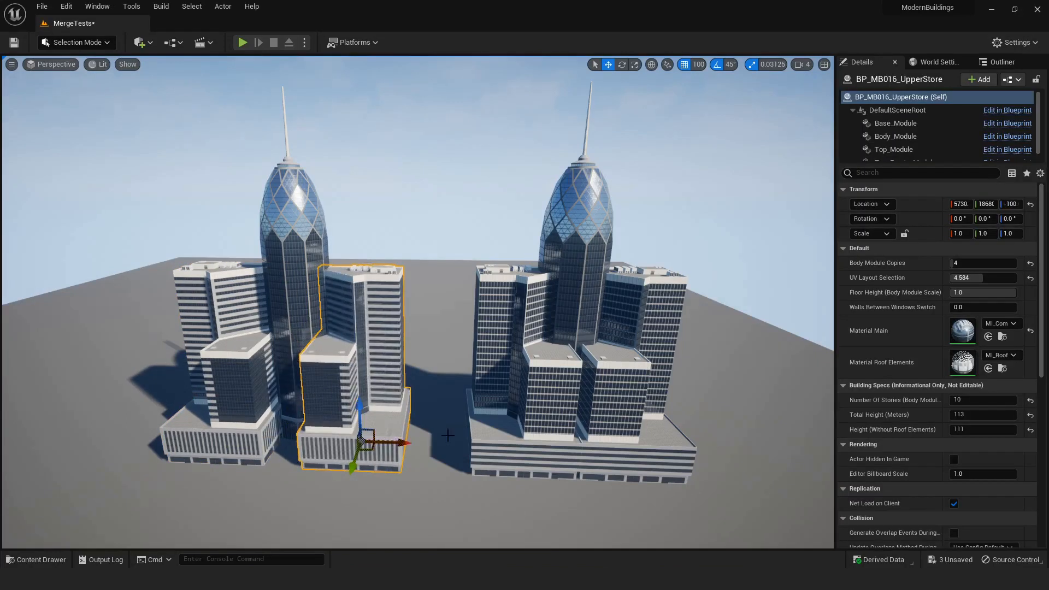
click(570, 418)
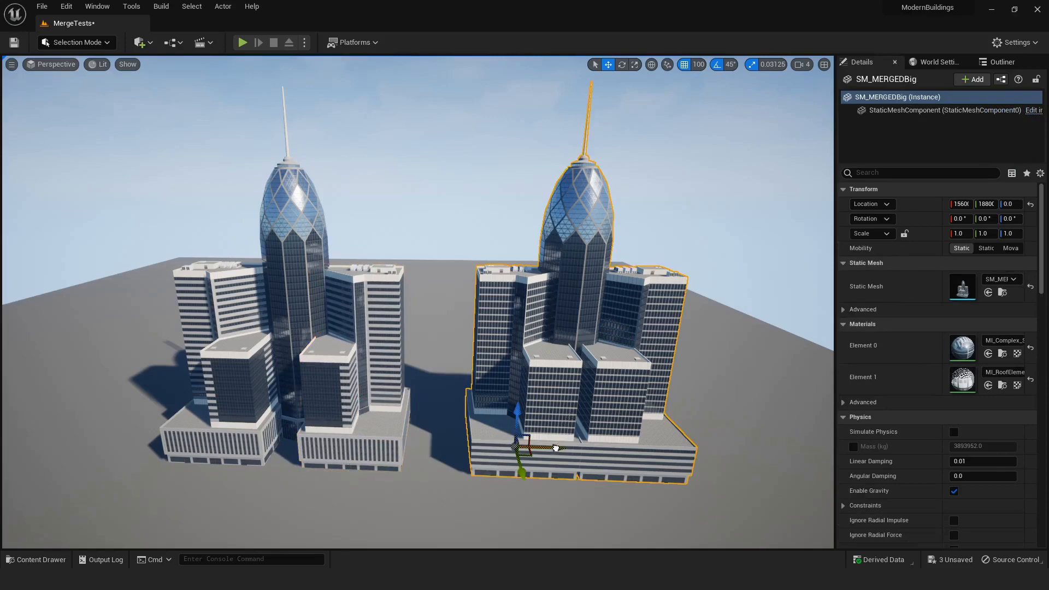
drag(556, 449, 567, 447)
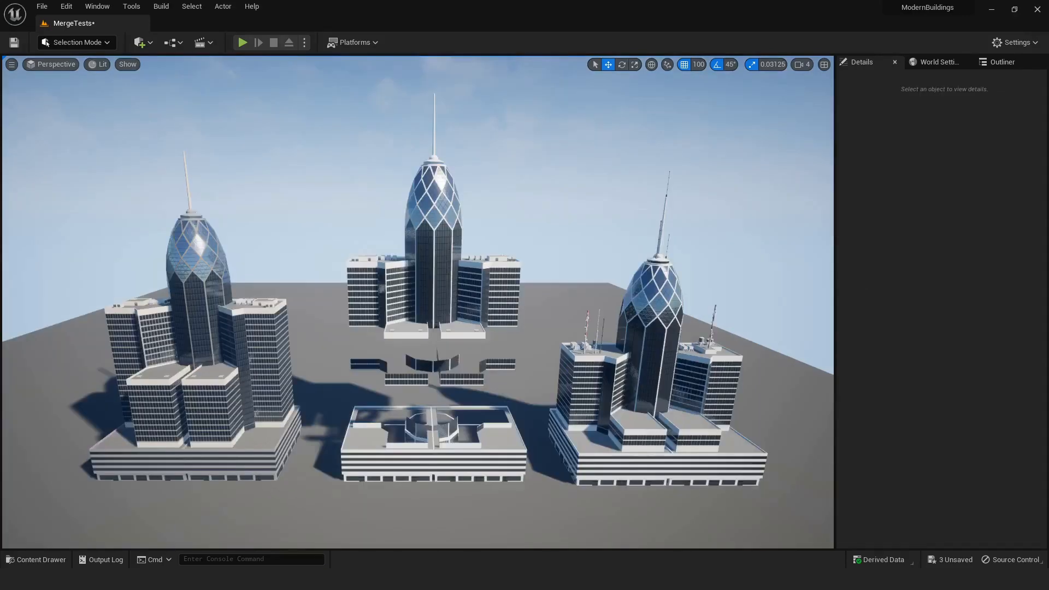
Step: Inspect the merged building, the separate base, middle and tower pieces, and the assembled tower variant by selecting each one
click(230, 453)
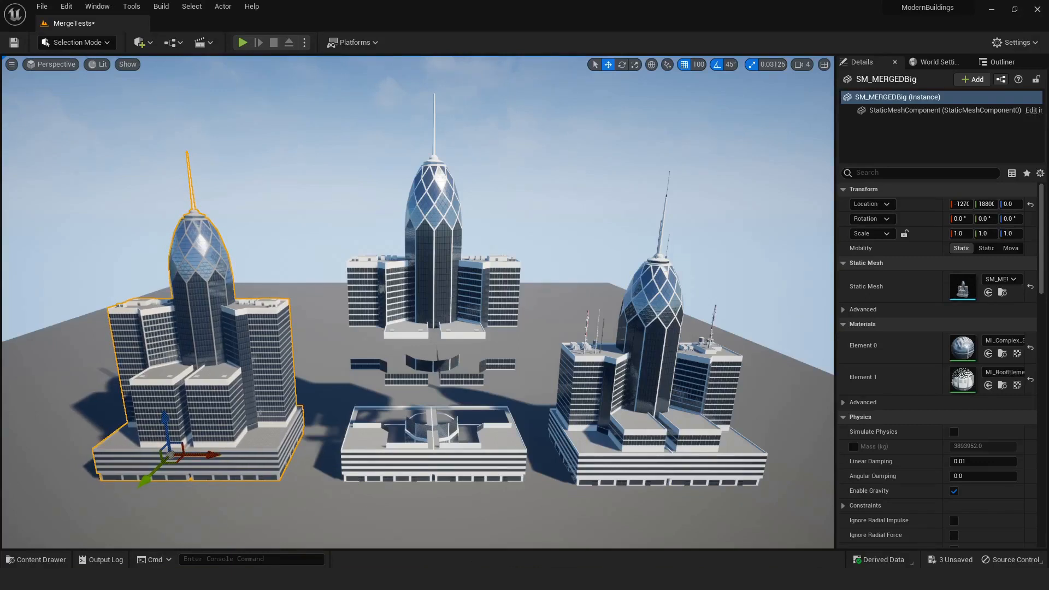
click(383, 418)
click(405, 377)
click(422, 324)
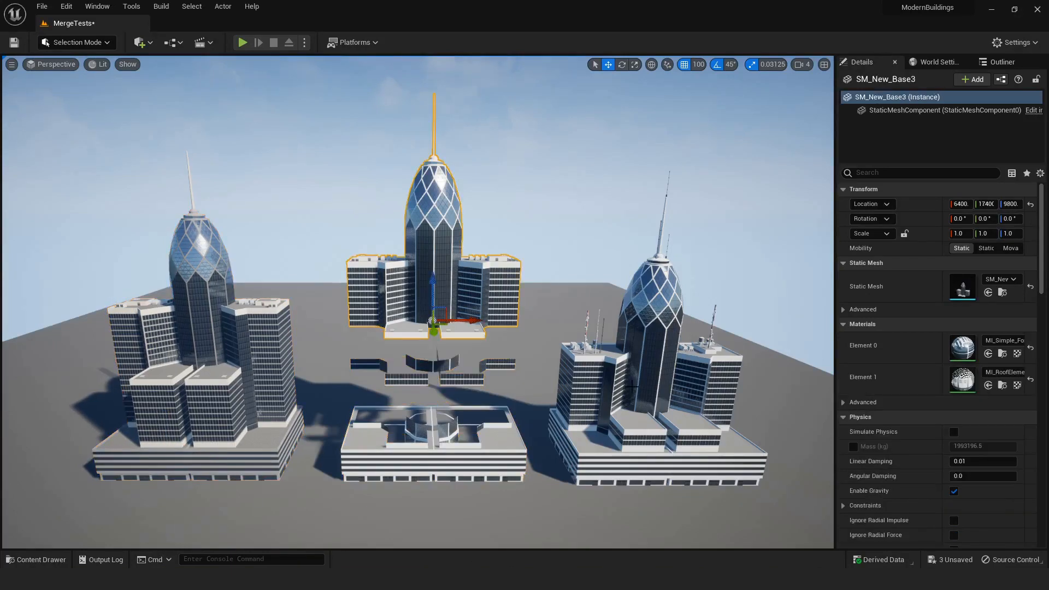
click(634, 387)
drag(958, 263, 954, 263)
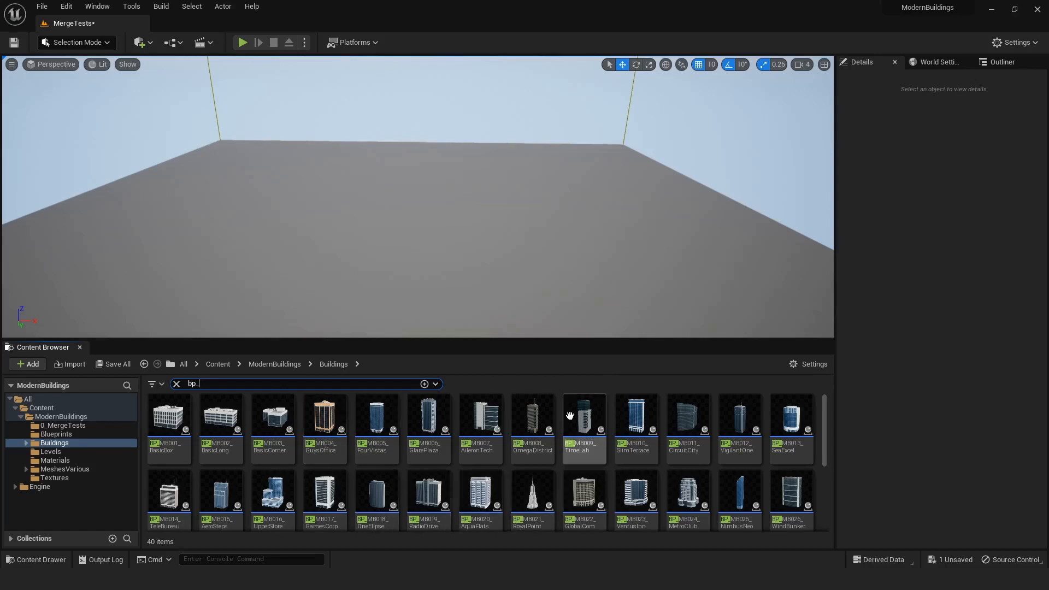
Step: Place the BP_MB016_UpperStore building blueprint on the empty ground and enlarge the viewport around it
drag(272, 495, 427, 299)
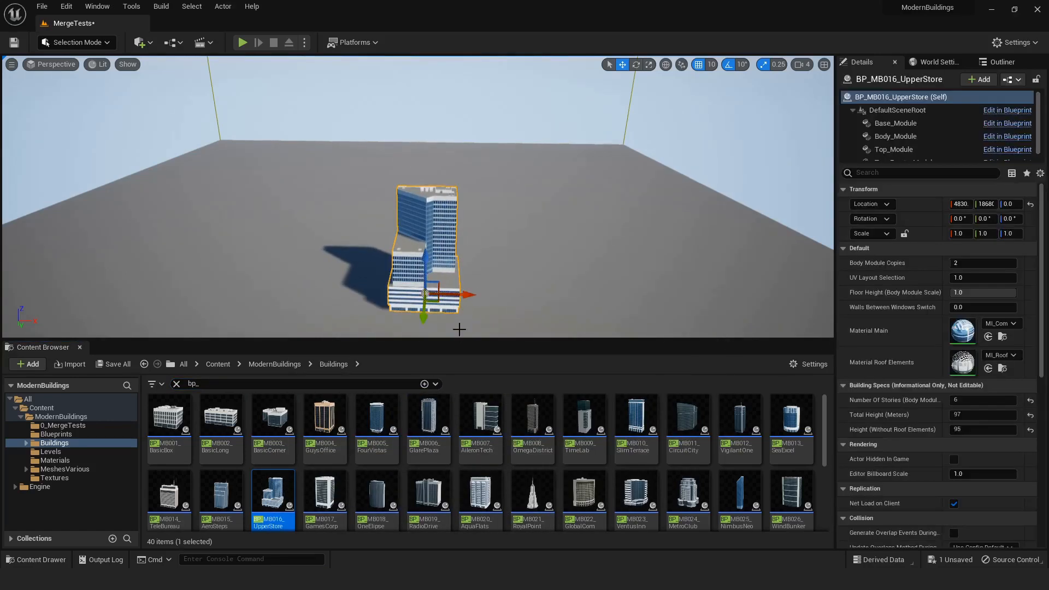
drag(459, 345, 460, 395)
key(w)
mouse_move(447, 280)
right_down()
mouse_move(436, 280)
mouse_move(454, 297)
mouse_move(449, 285)
right_up()
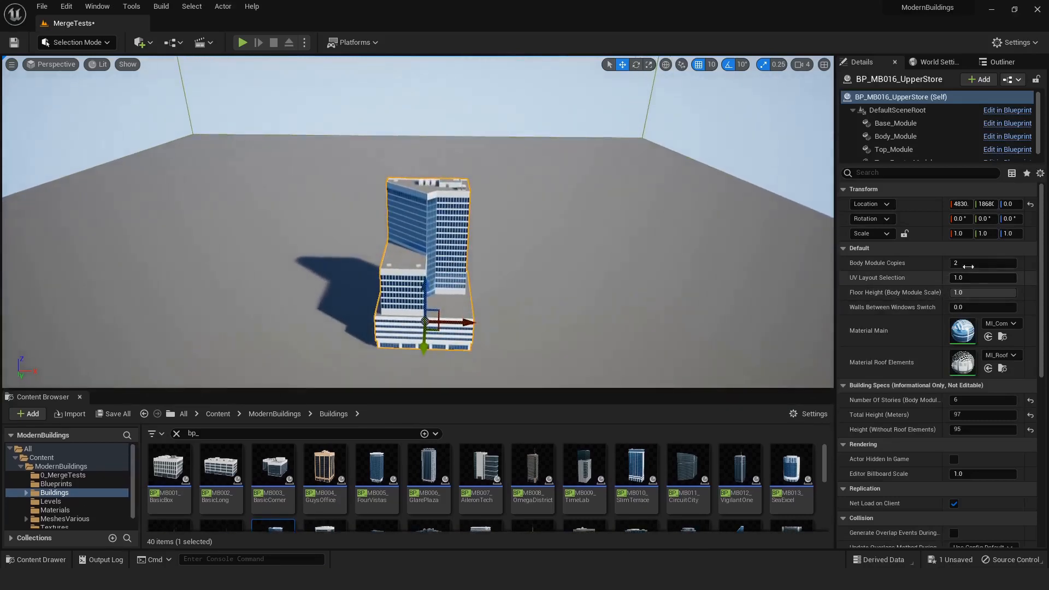
Step: Set the UpperStore building's Body Module Copies to 8 and deselect it
click(978, 263)
text(13)
key(Return)
drag(965, 263, 960, 263)
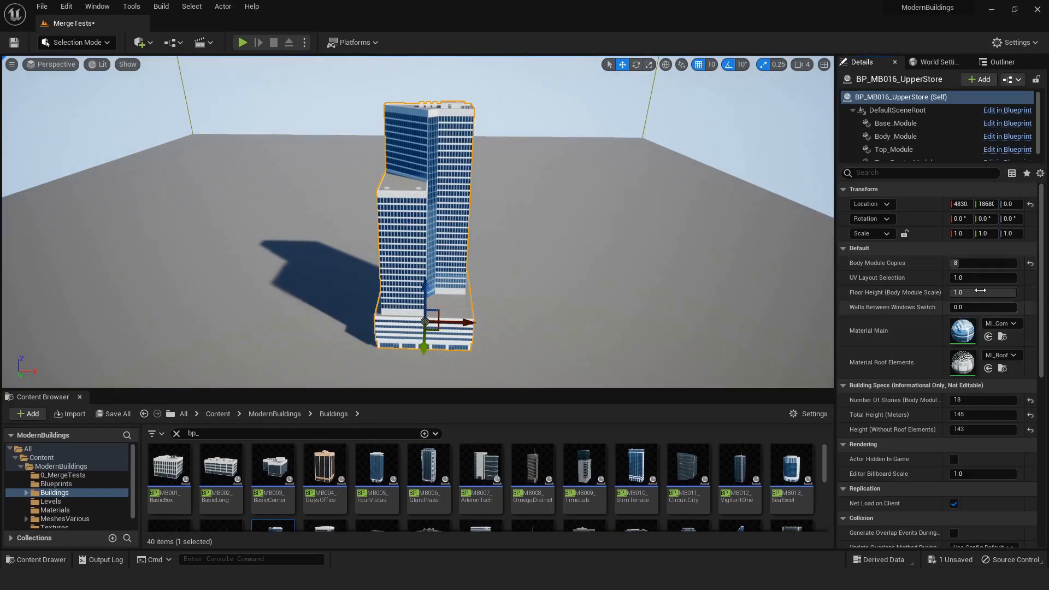
key(Escape)
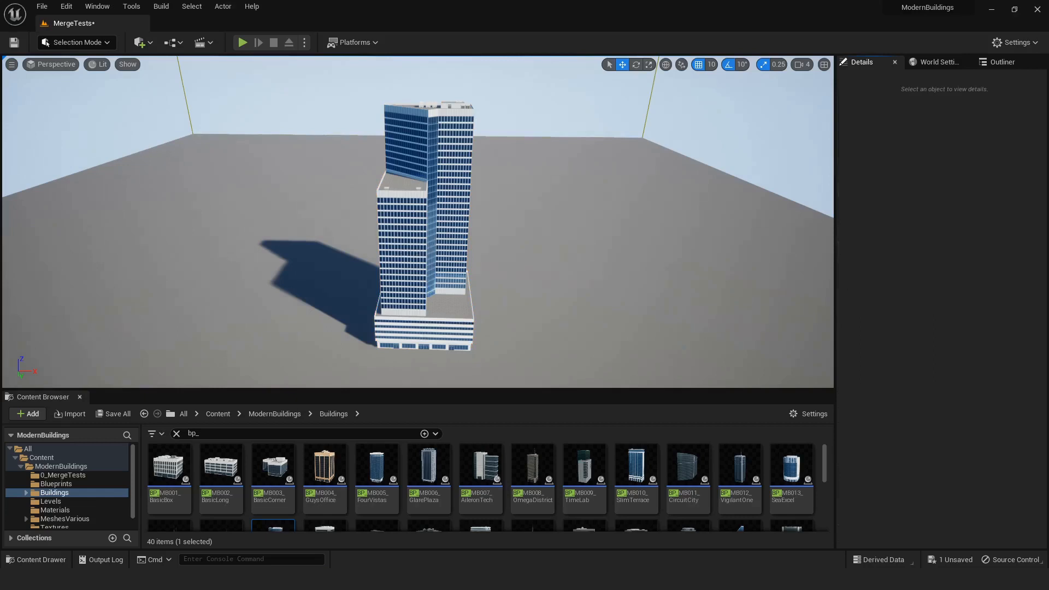
Step: Select the UpperStore building and run Merge Actors on its mesh components with the Merge method
alt+drag(403, 249, 410, 222)
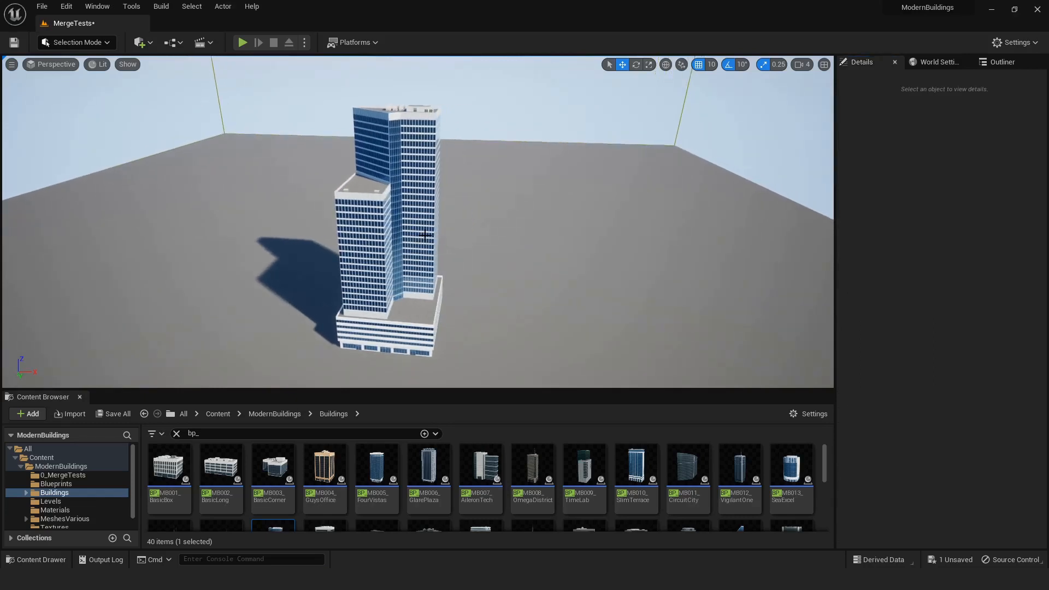
click(425, 236)
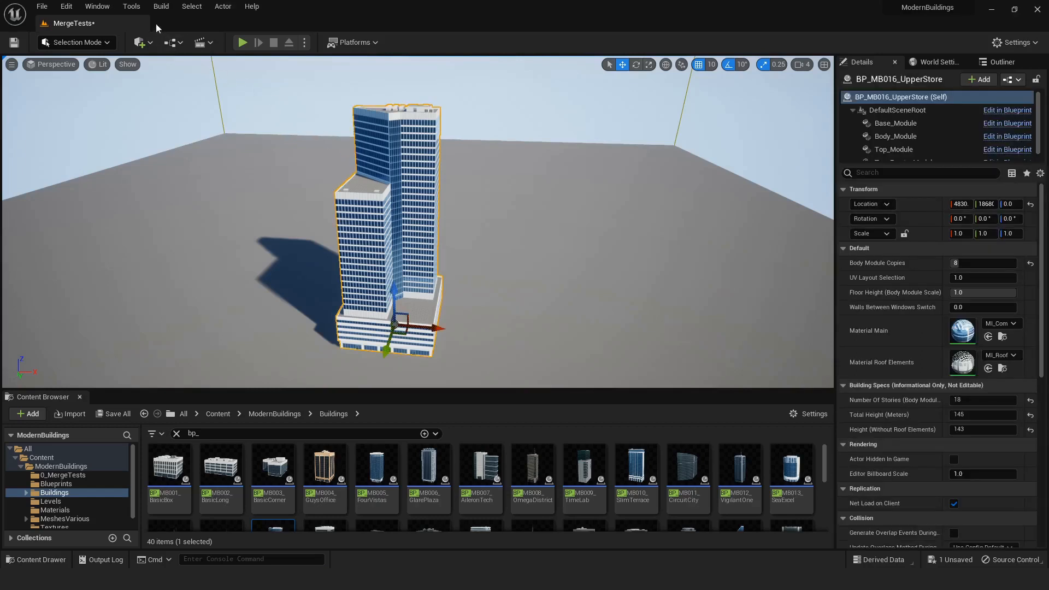
click(139, 9)
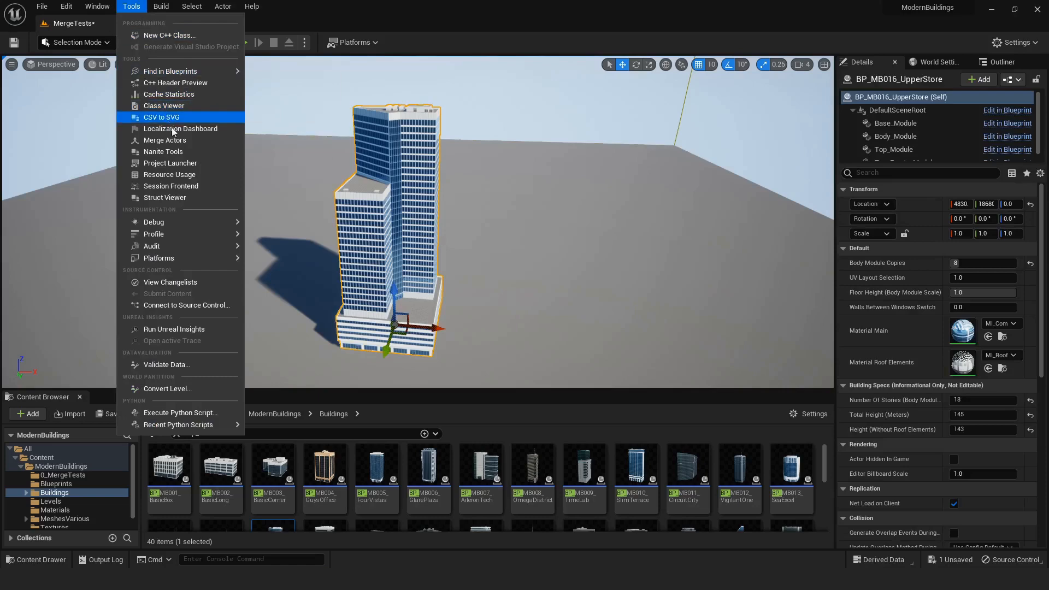
click(199, 143)
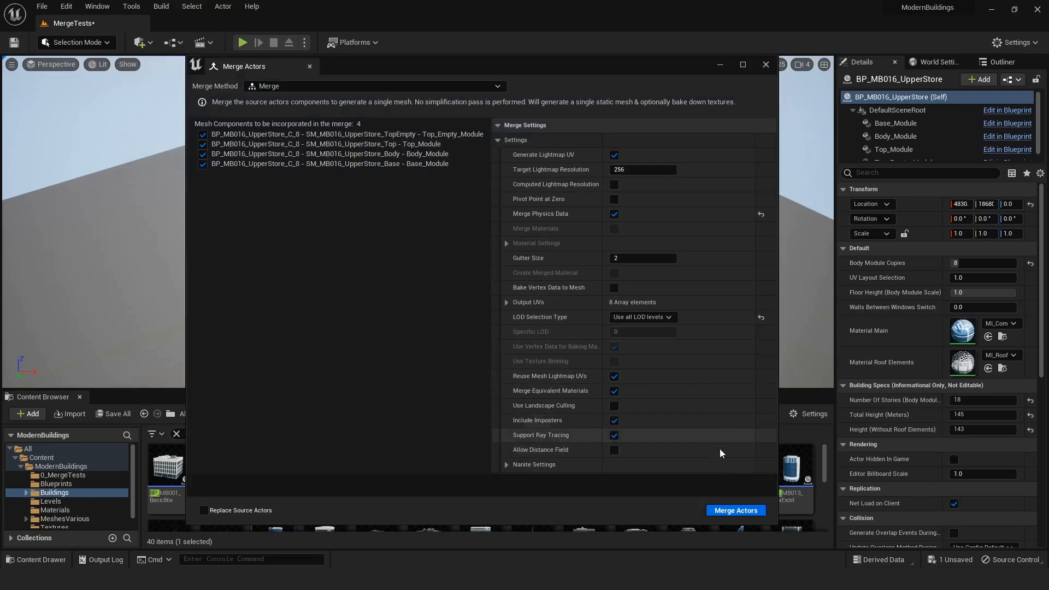
click(729, 512)
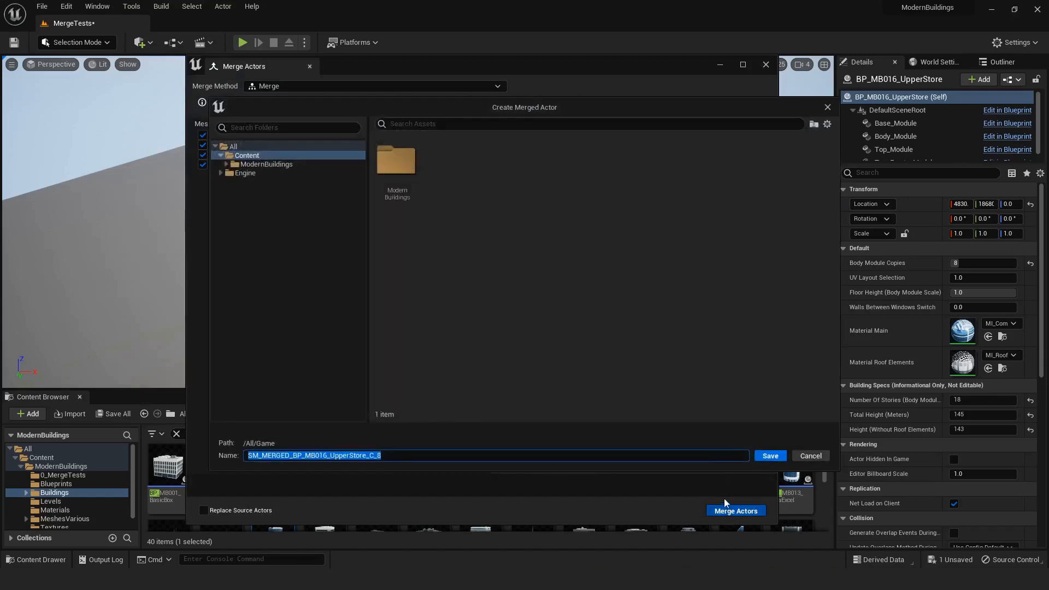
Step: Save the merged mesh as SM_MERGED1 in the ModernBuildings/0_MergeTests folder and close the Merge Actors window
click(227, 164)
click(263, 174)
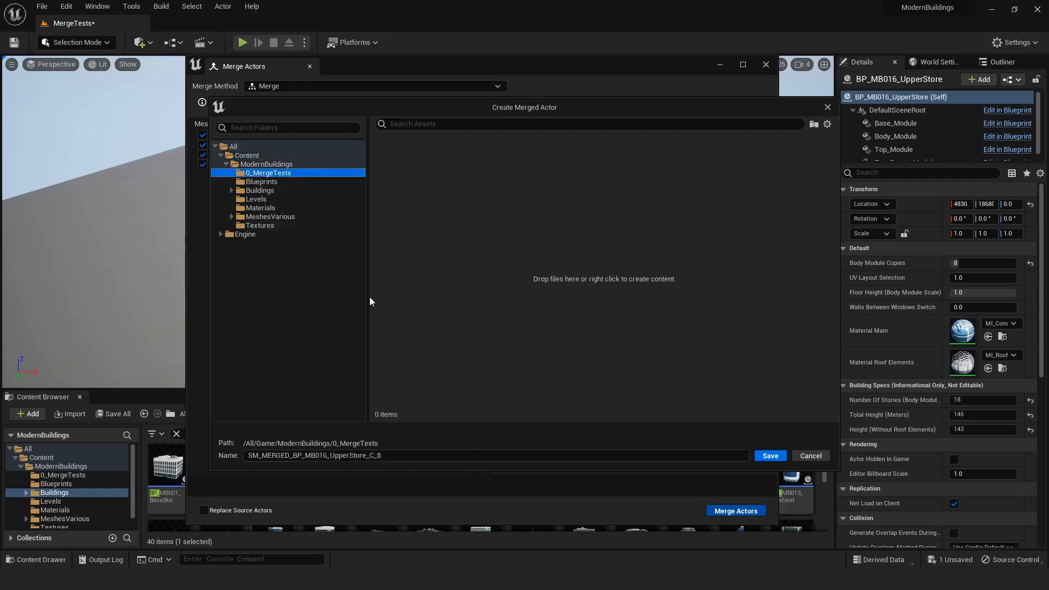
drag(248, 456, 381, 455)
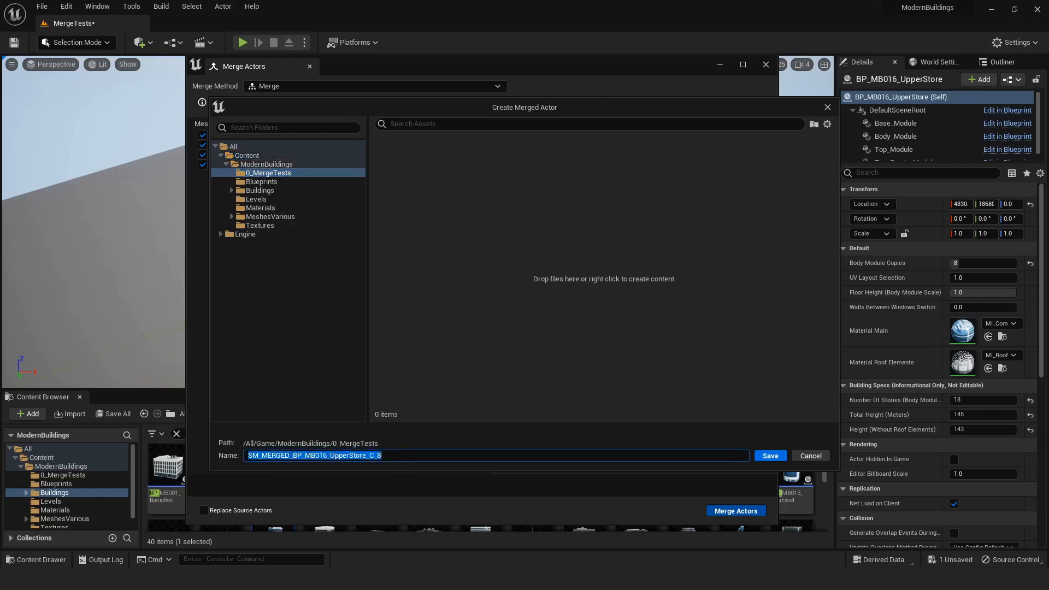
drag(290, 456, 382, 456)
text(1)
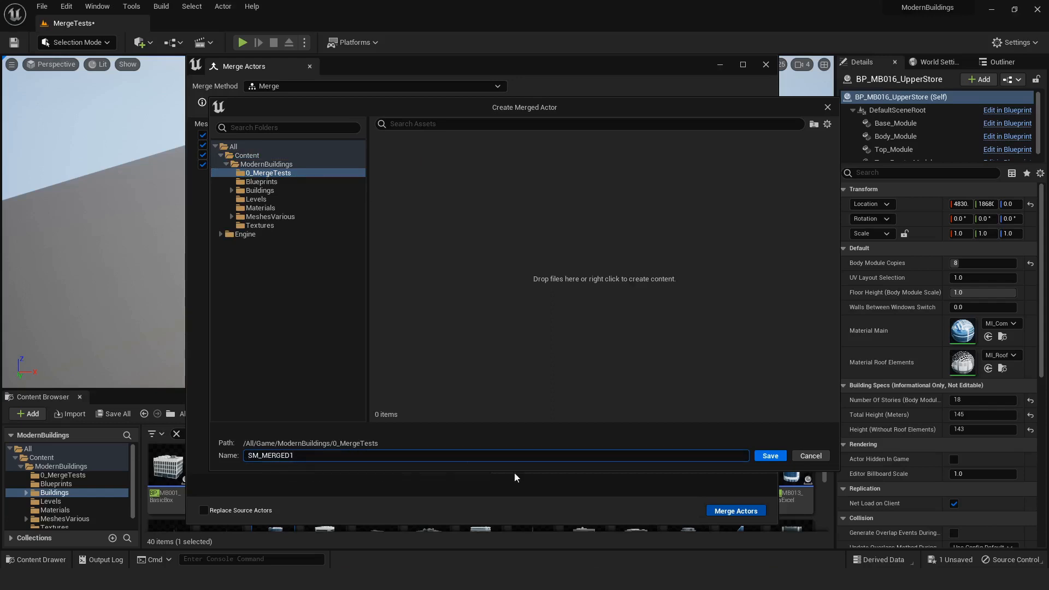
click(775, 458)
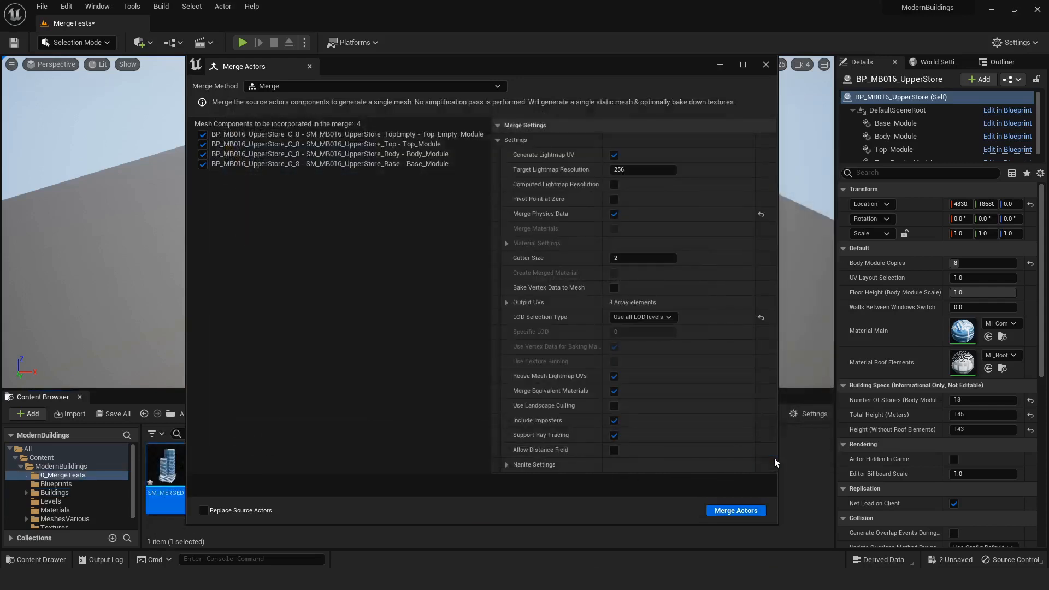
click(766, 65)
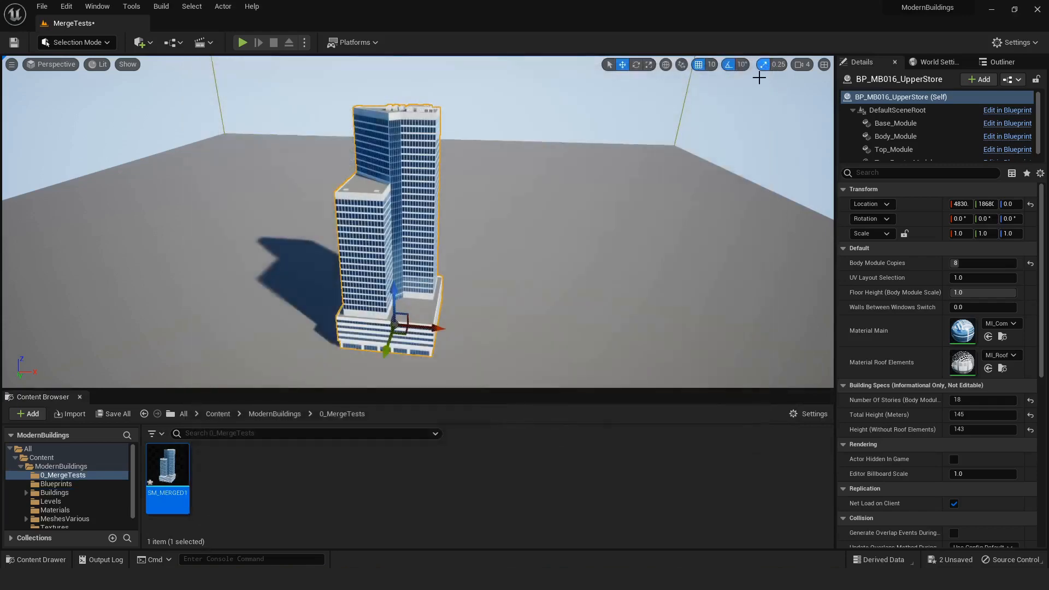
Step: Place the SM_MERGED1 static mesh in the level beside the original UpperStore blueprint building and deselect it
mouse_move(173, 472)
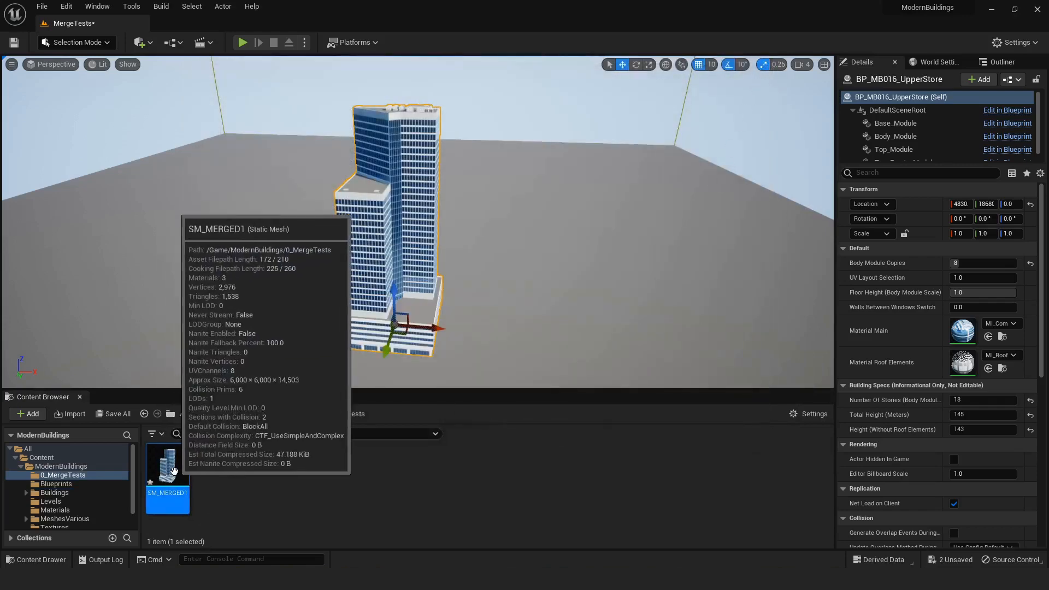
drag(174, 472, 555, 336)
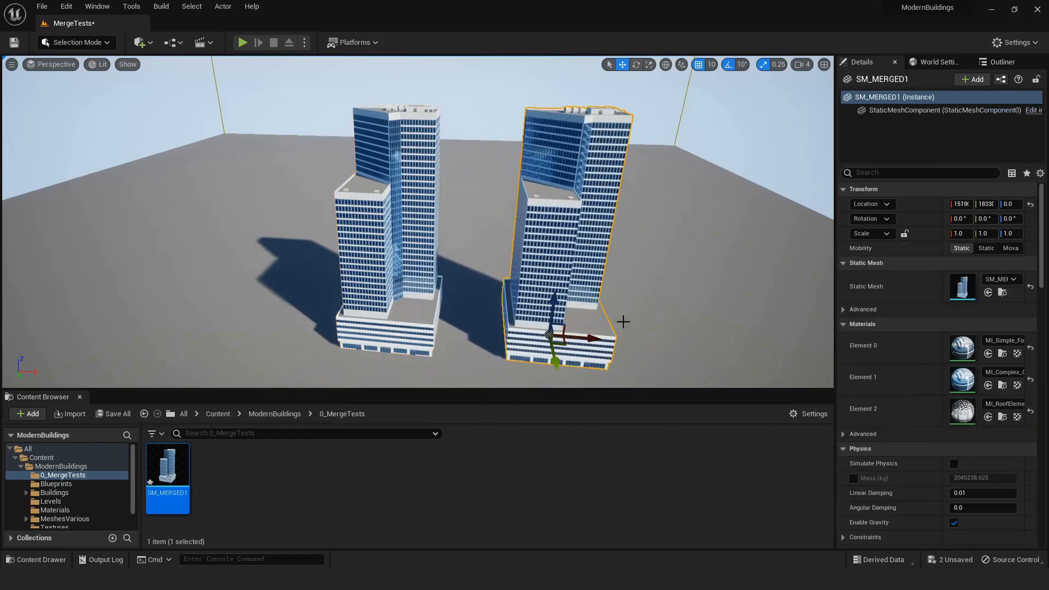
mouse_move(649, 319)
right_down()
mouse_move(690, 320)
mouse_move(651, 321)
right_up()
click(651, 319)
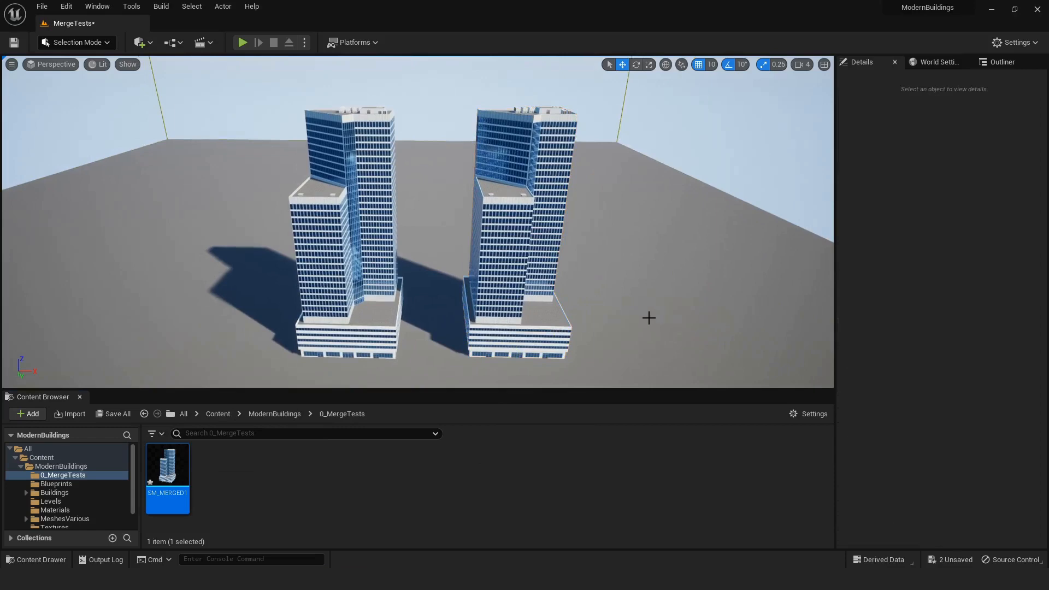
Step: Raise the original UpperStore blueprint building's Body Module Copies to 18
click(364, 295)
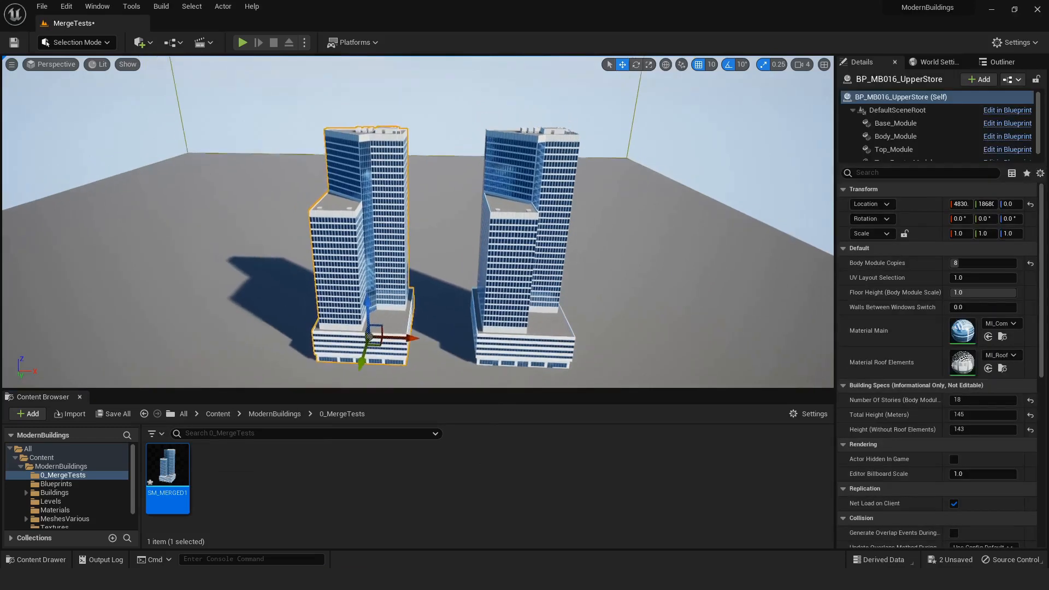
scroll(688, 307, down, 4)
drag(958, 264, 988, 264)
key(s)
right_drag(621, 230, 605, 207)
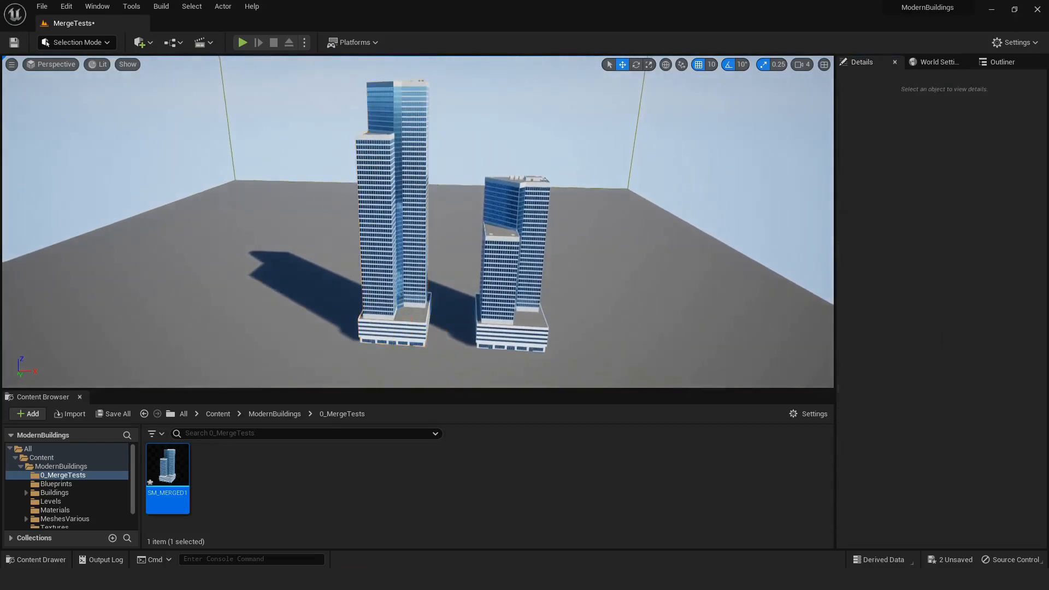
Step: Run Merge Actors on the heightened UpperStore blueprint building with the Merge method
click(131, 6)
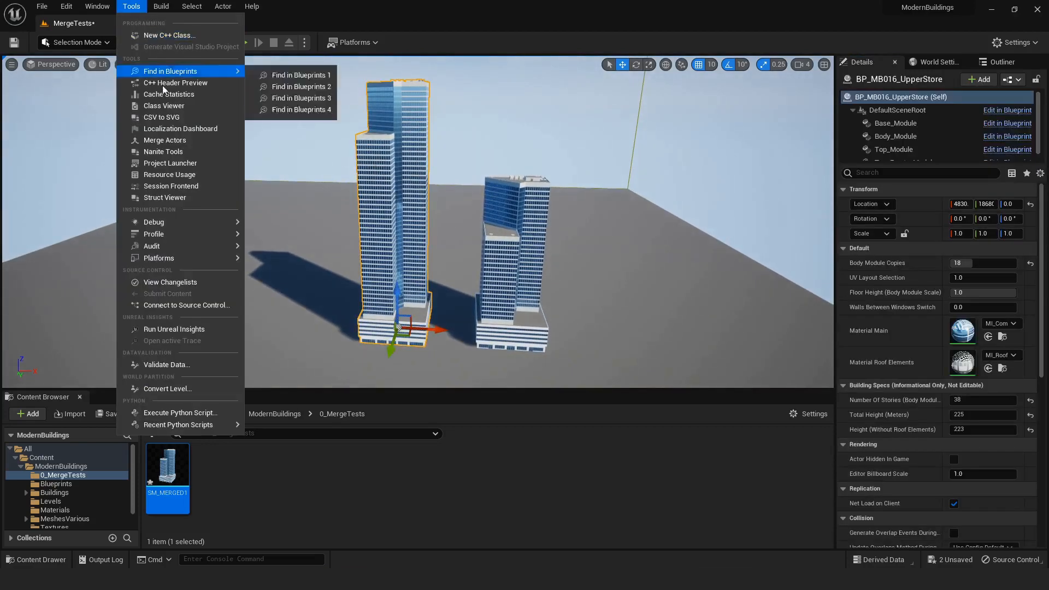
click(163, 139)
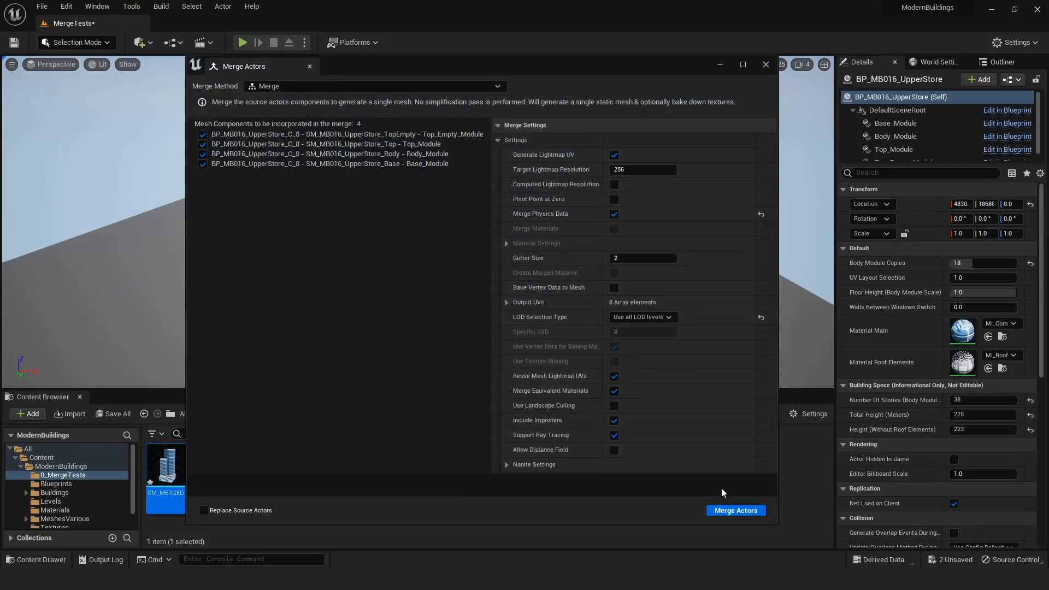
click(735, 510)
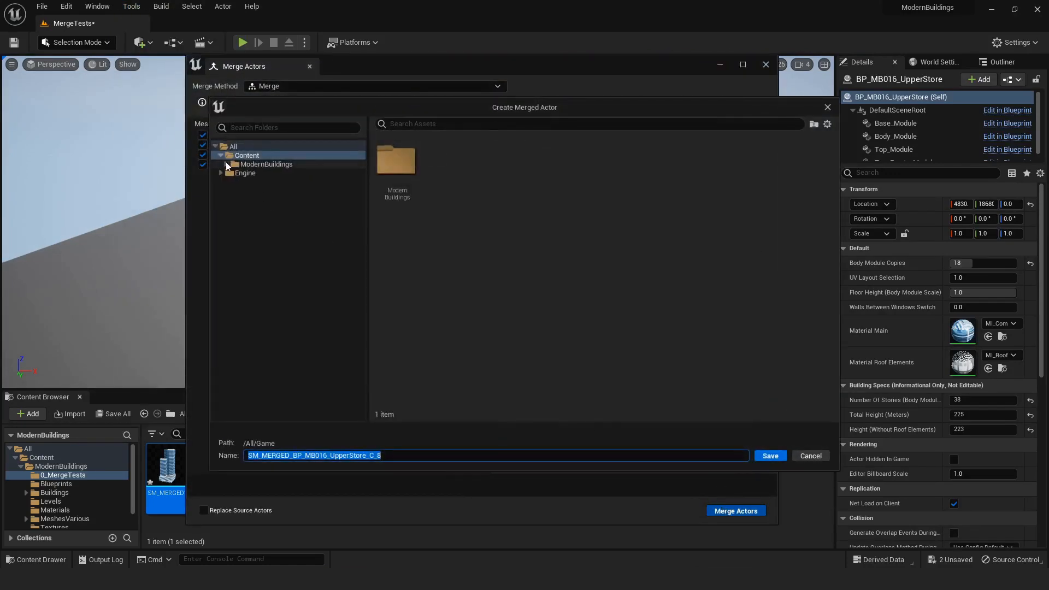
Step: Save the taller merged mesh as SM_MERGED2 in the ModernBuildings/0_MergeTests folder and close the Merge Actors window
click(227, 164)
click(268, 173)
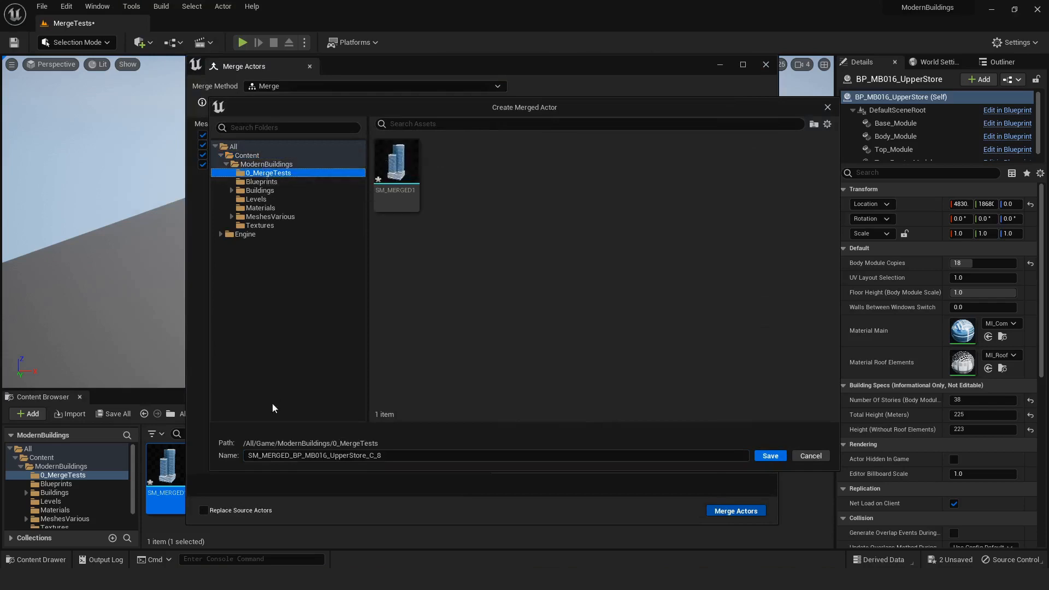
click(339, 455)
drag(289, 455, 381, 456)
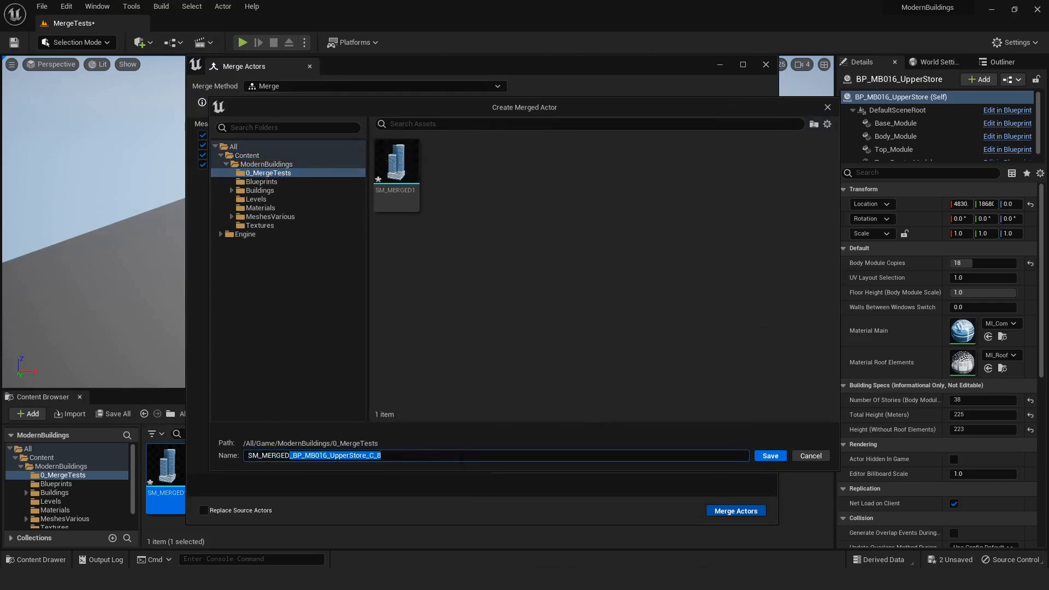
text(2)
click(769, 456)
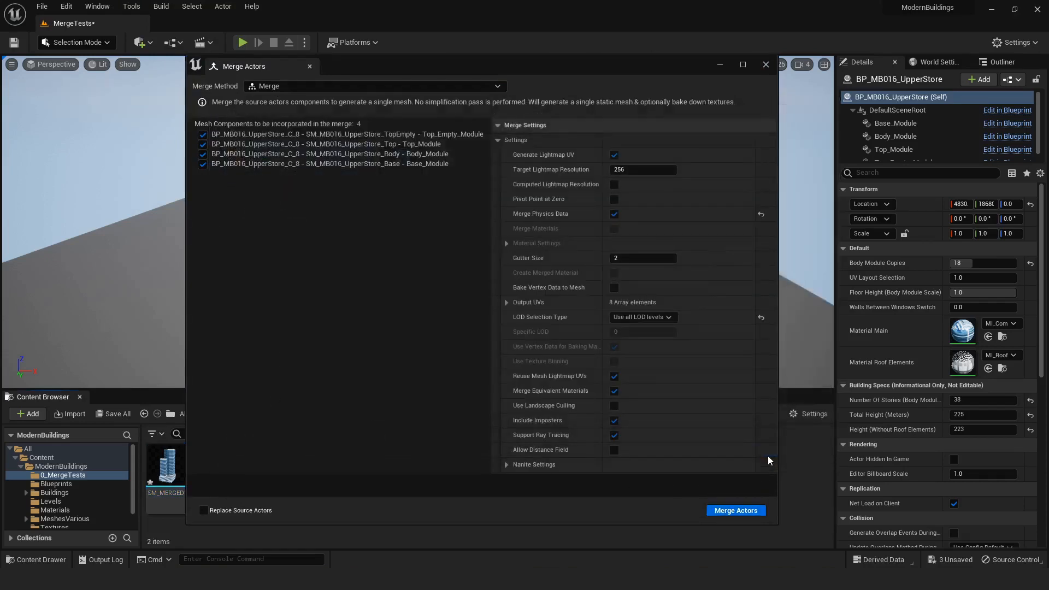
click(765, 65)
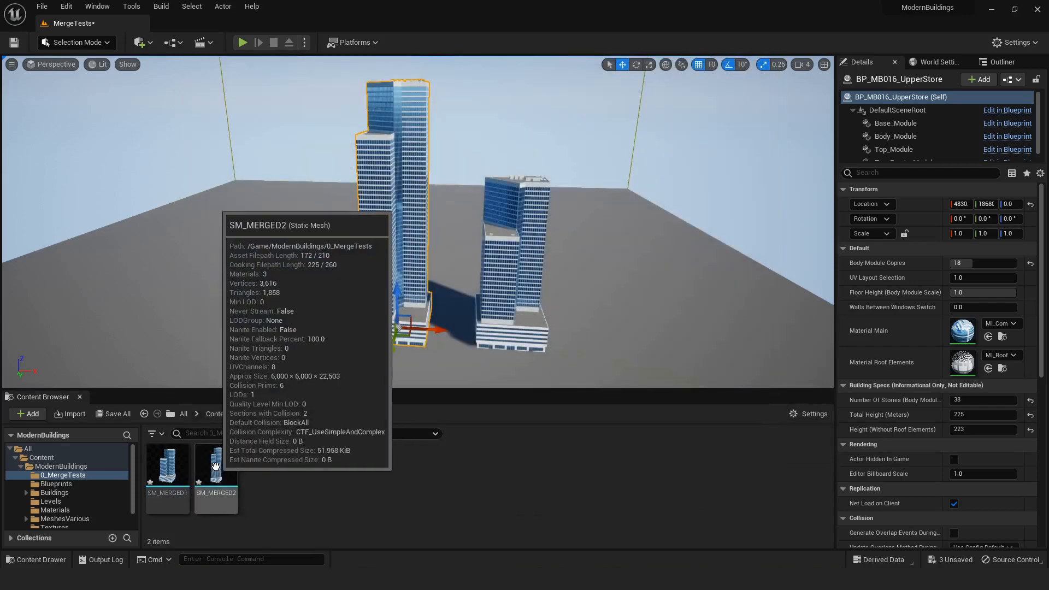
Step: Place the SM_MERGED2 static mesh in the level beside the shorter merged building and deselect it
drag(216, 472, 605, 335)
key(Escape)
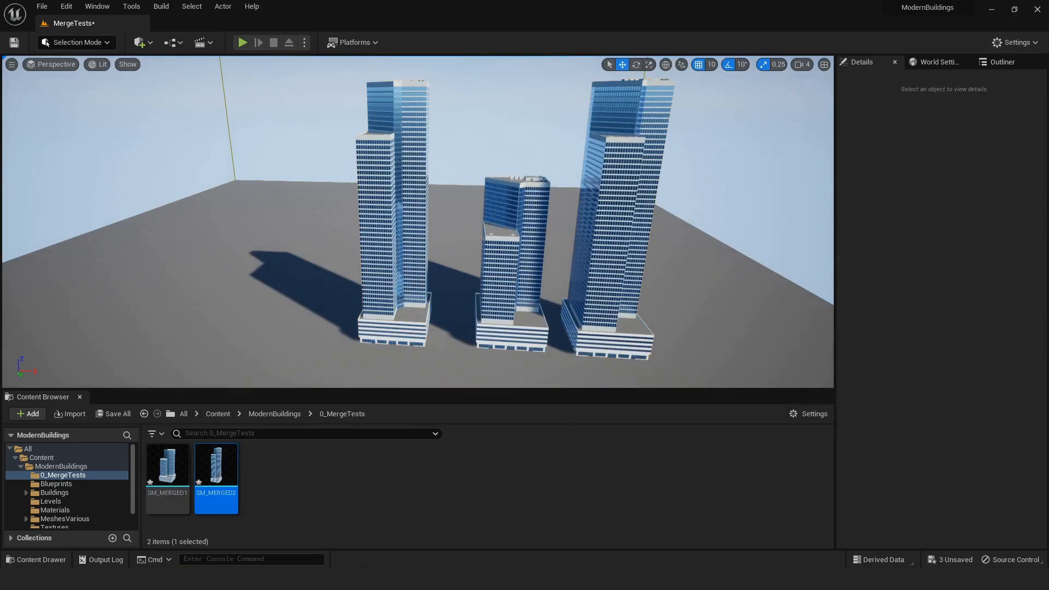
Step: Set the original UpperStore blueprint building's UV Layout Selection to 4.808
click(418, 280)
drag(961, 277, 984, 278)
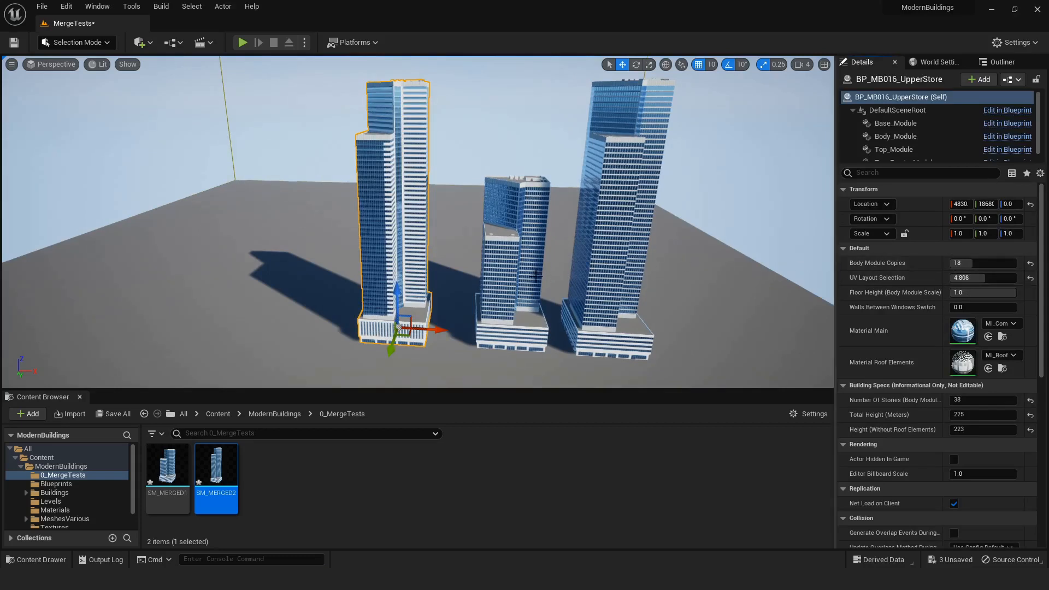
Step: Deselect the blueprint building, open the SM_MERGED22 static mesh and overlay UV Channel 1 in its preview
key(Escape)
right_drag(618, 274, 678, 262)
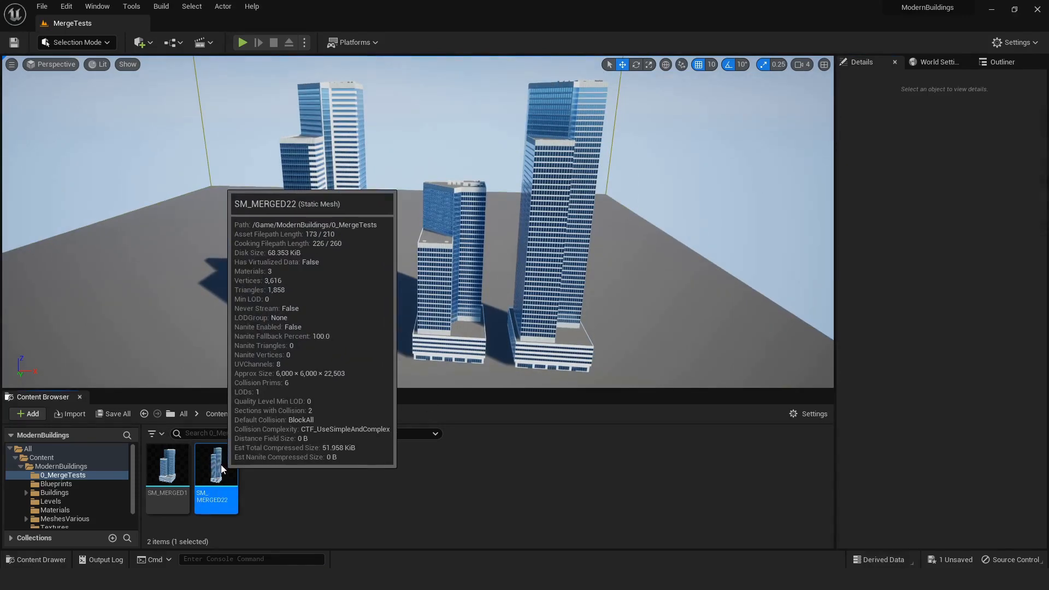
double_click(221, 466)
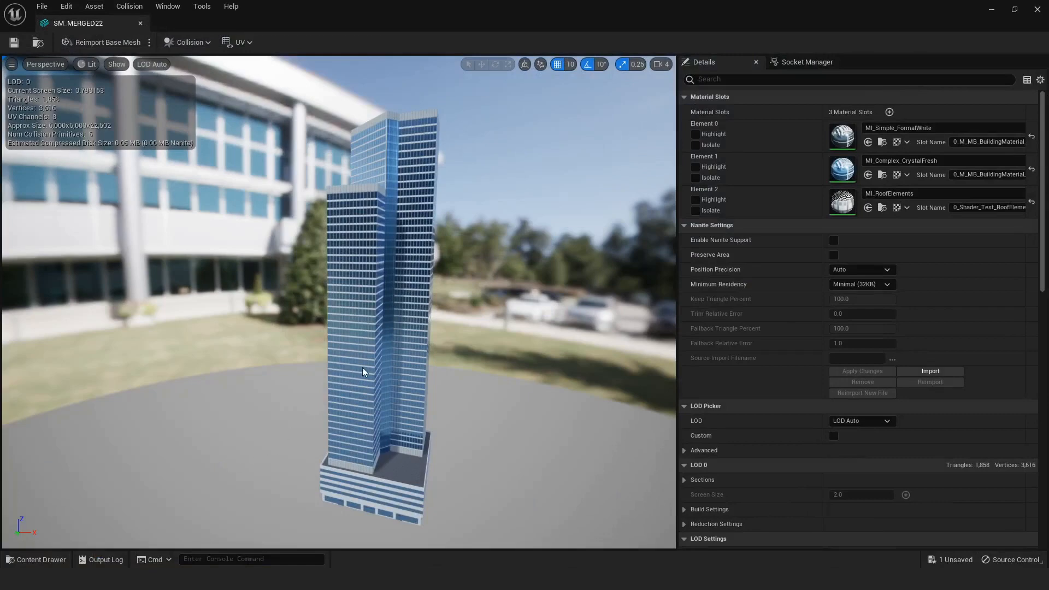
scroll(435, 369, up, 2)
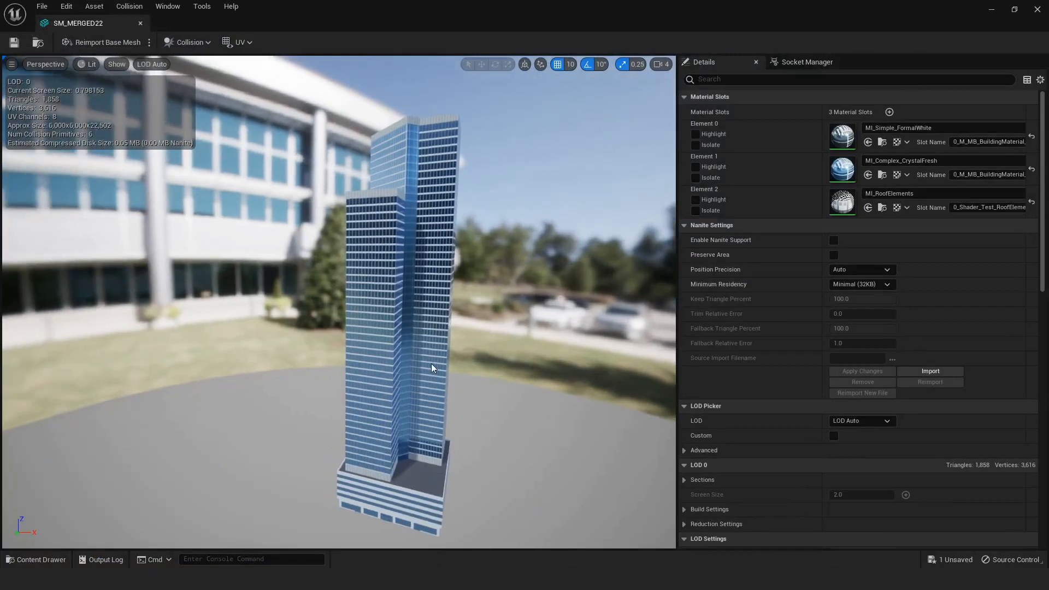
click(249, 42)
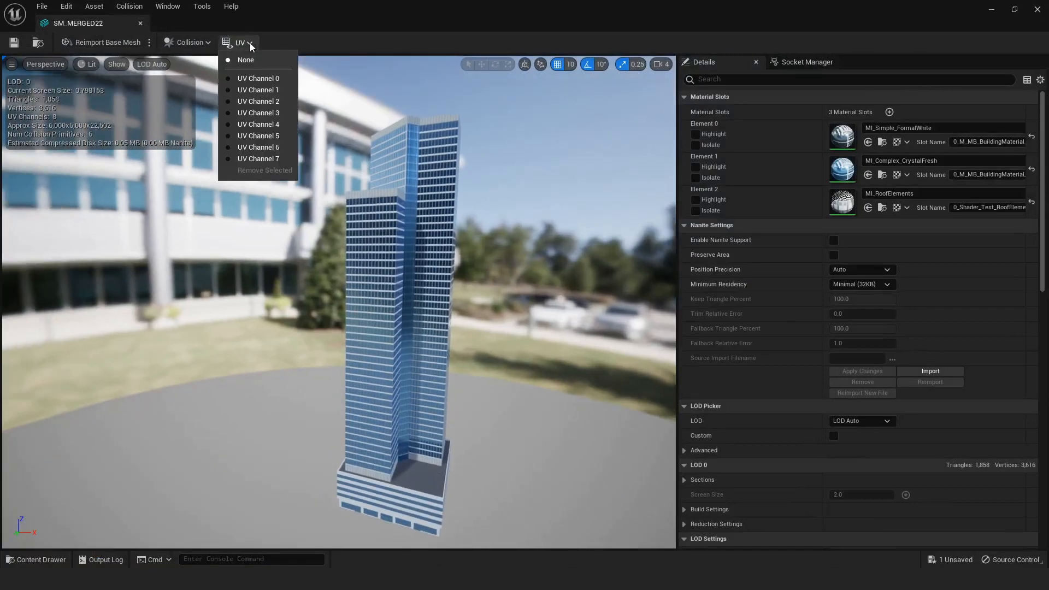
click(256, 90)
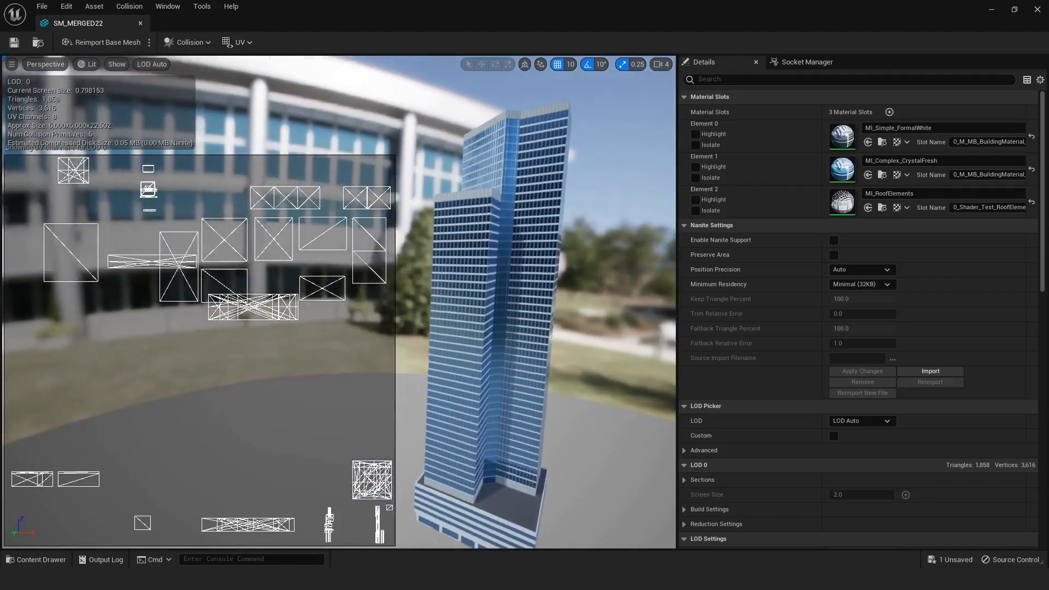
drag(333, 101, 333, 101)
Step: Remove UV Channel 1 from LOD 0 of the SM_MERGED22 mesh and return to the MergeTests level
click(249, 43)
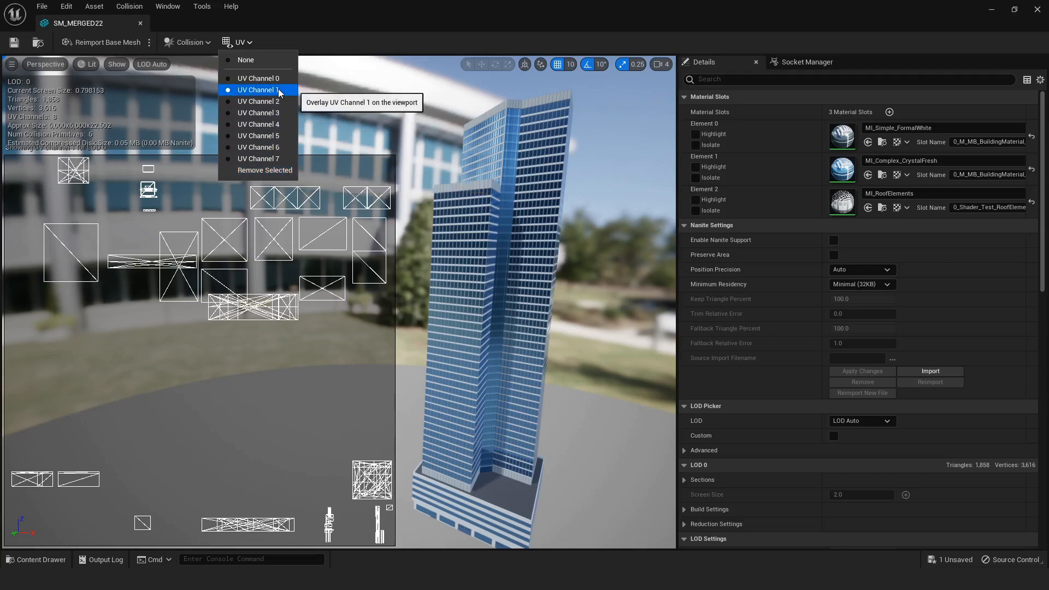
click(282, 171)
drag(435, 304, 268, 339)
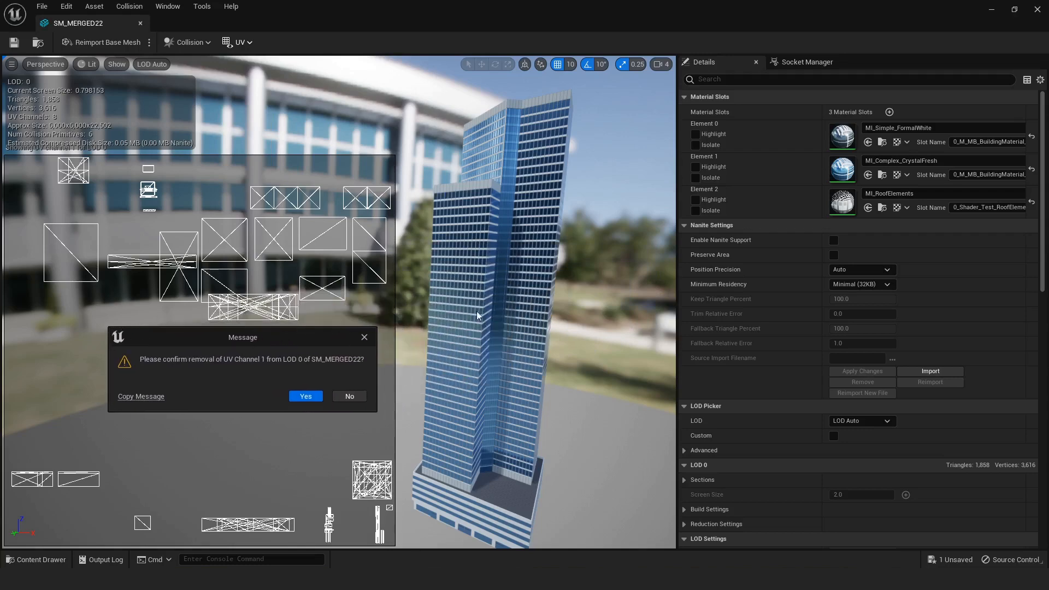
click(309, 397)
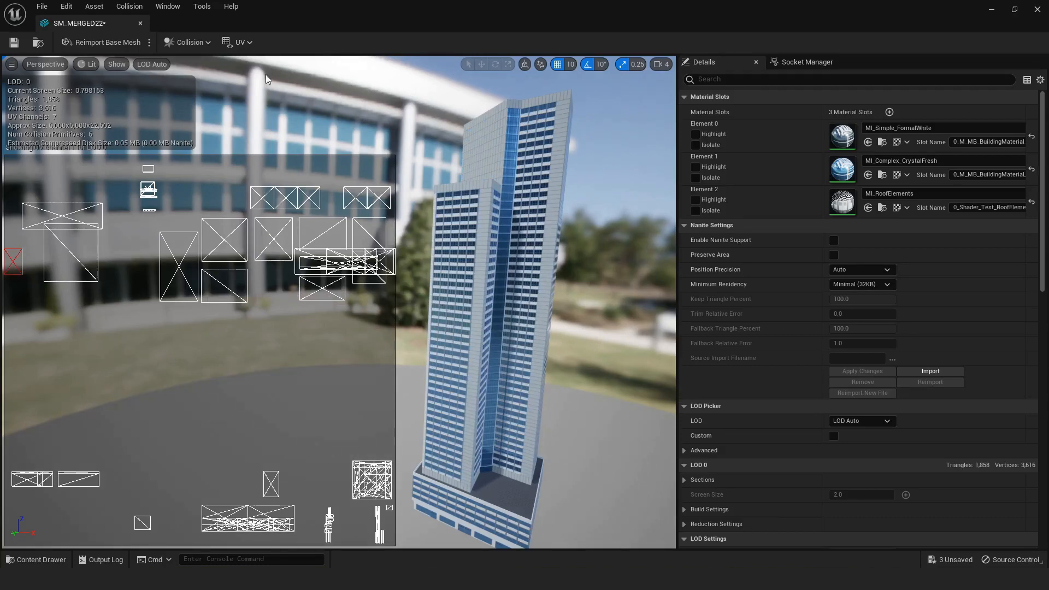
click(240, 42)
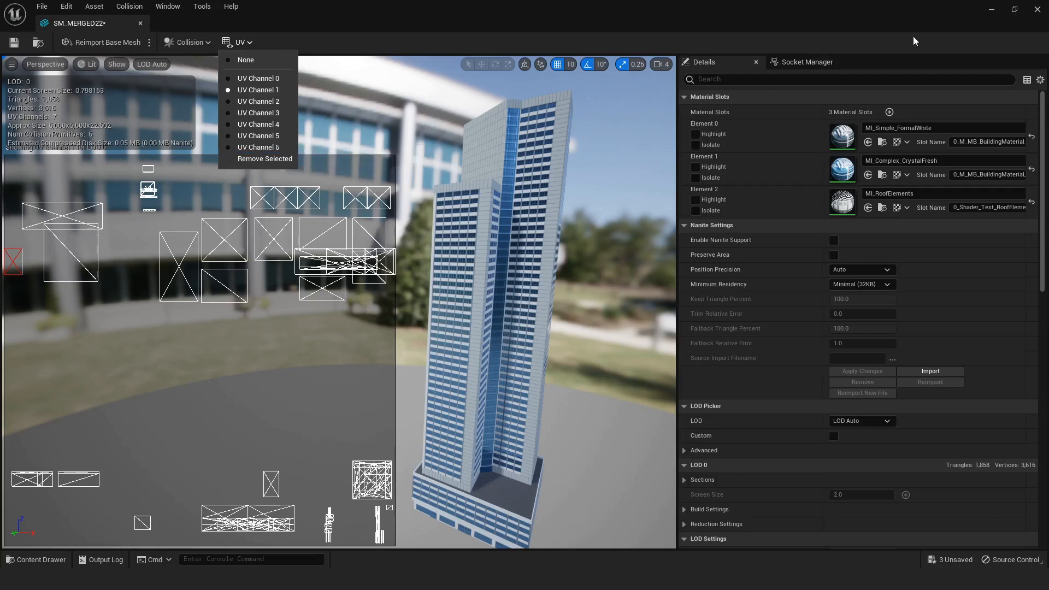
click(991, 10)
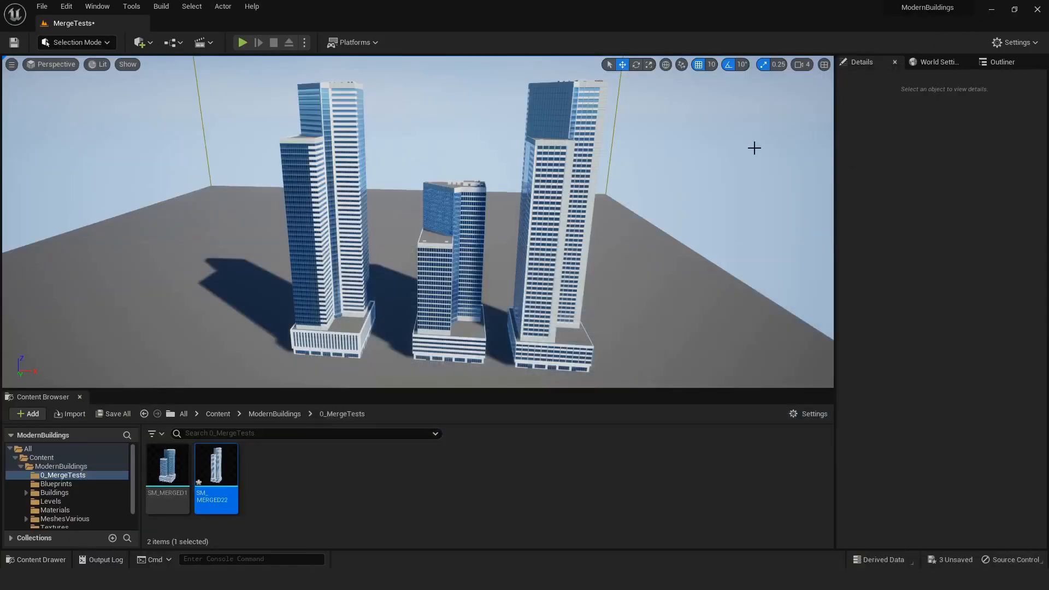
Step: Compare the two merged static mesh buildings in the level by selecting each in turn, and deselect them
click(459, 266)
click(551, 263)
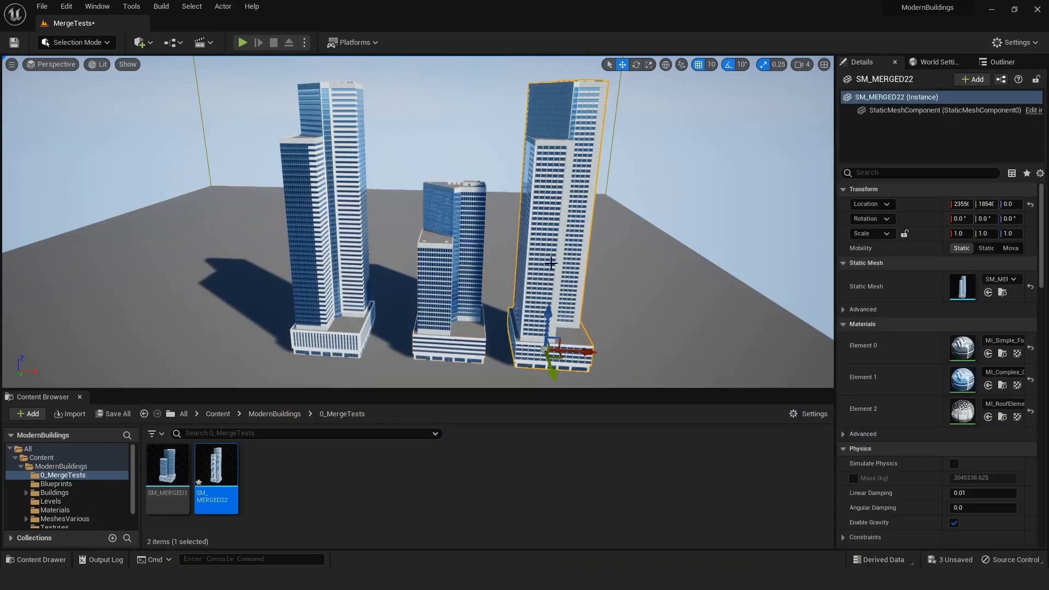
click(446, 268)
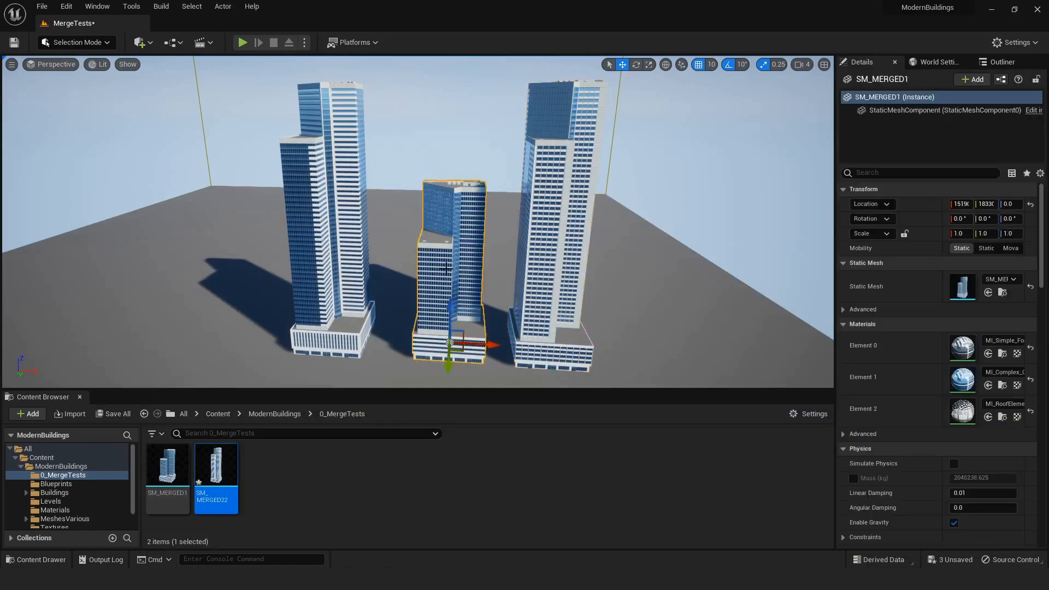
key(Escape)
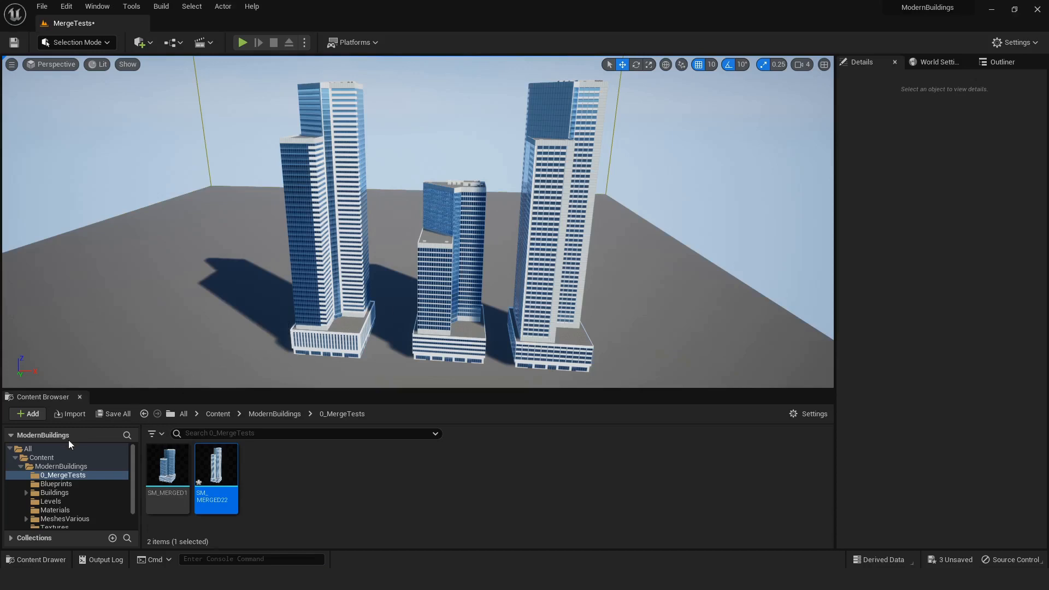
Step: Open BP_MB_BuildingConstruction_Basic from the Blueprints folder and inspect its base, body and top module components
click(54, 484)
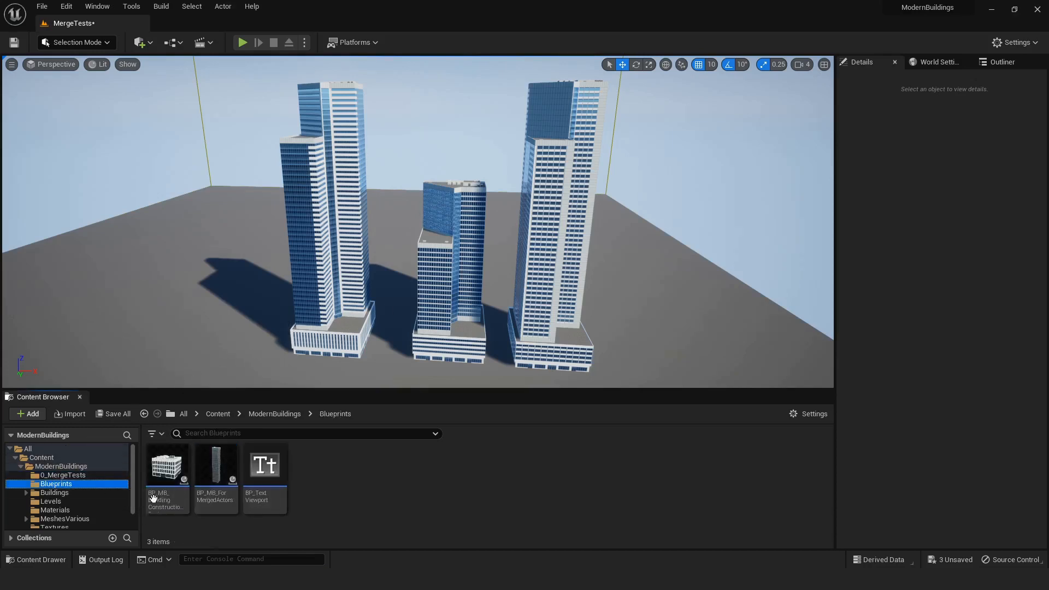
click(153, 497)
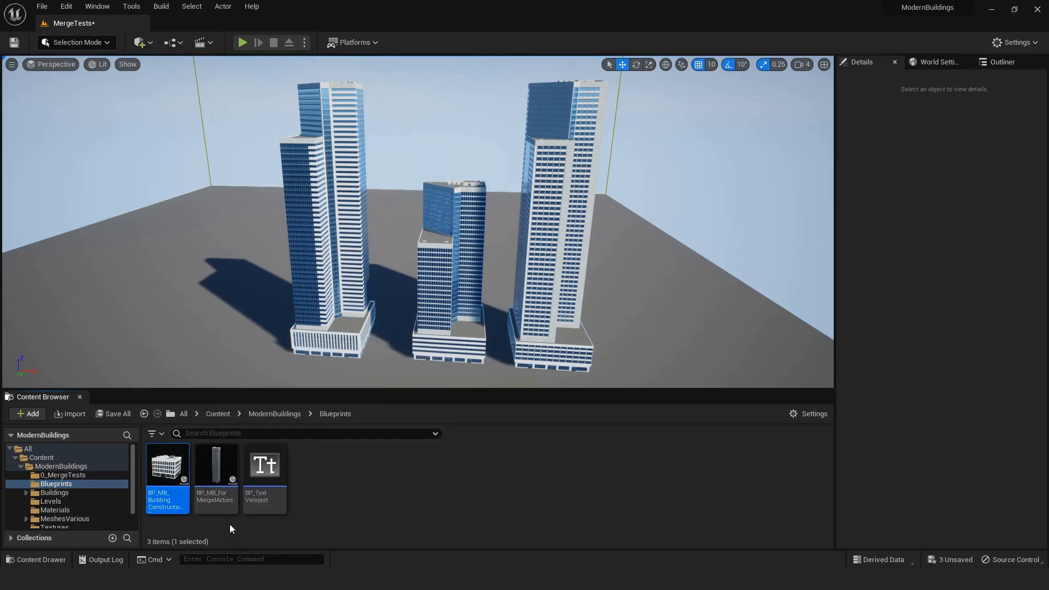
double_click(171, 473)
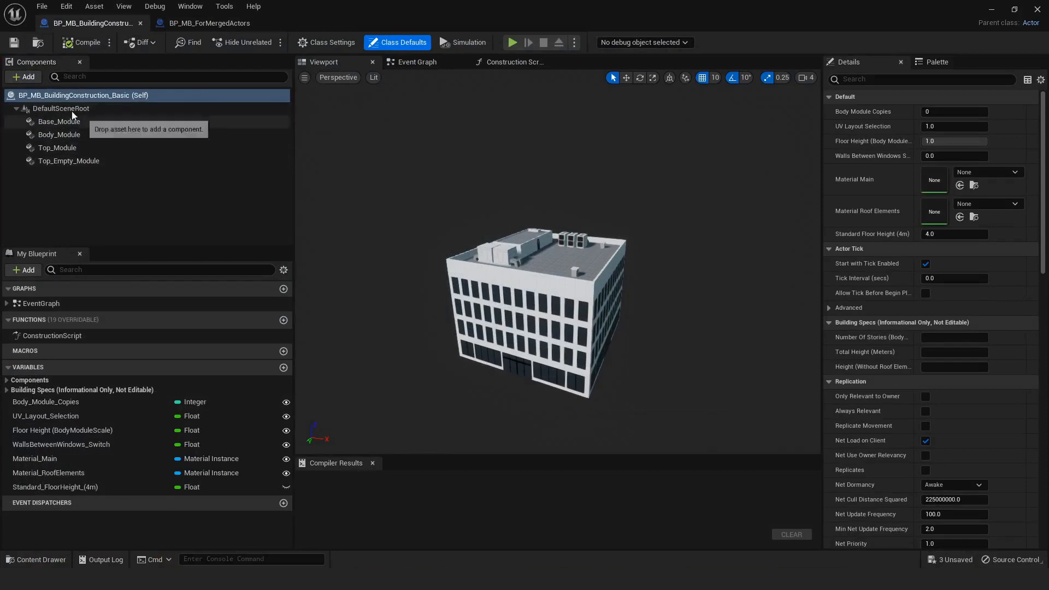
click(77, 123)
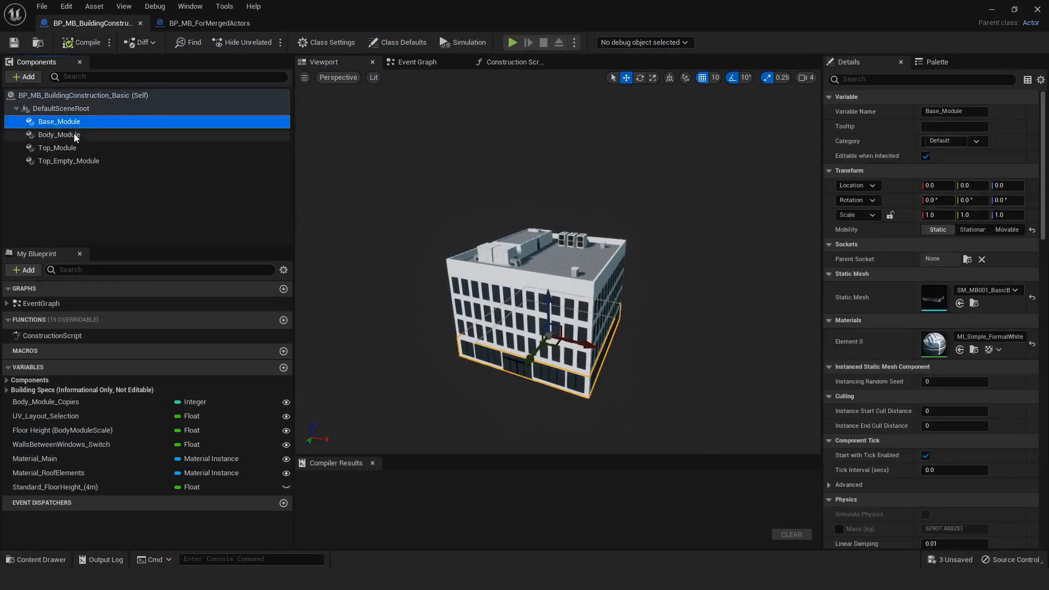
click(73, 135)
click(70, 148)
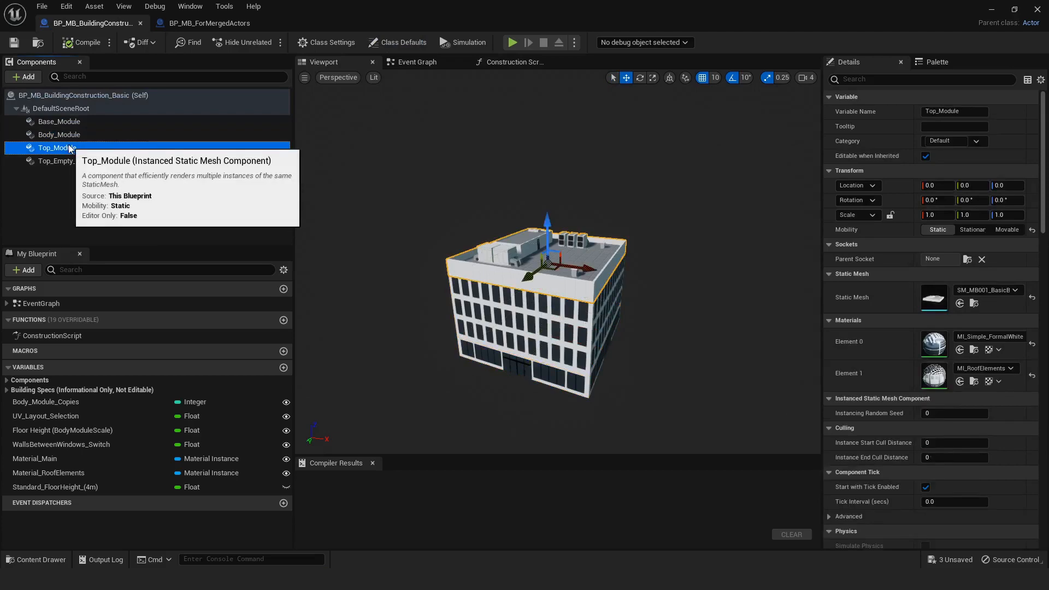
click(992, 11)
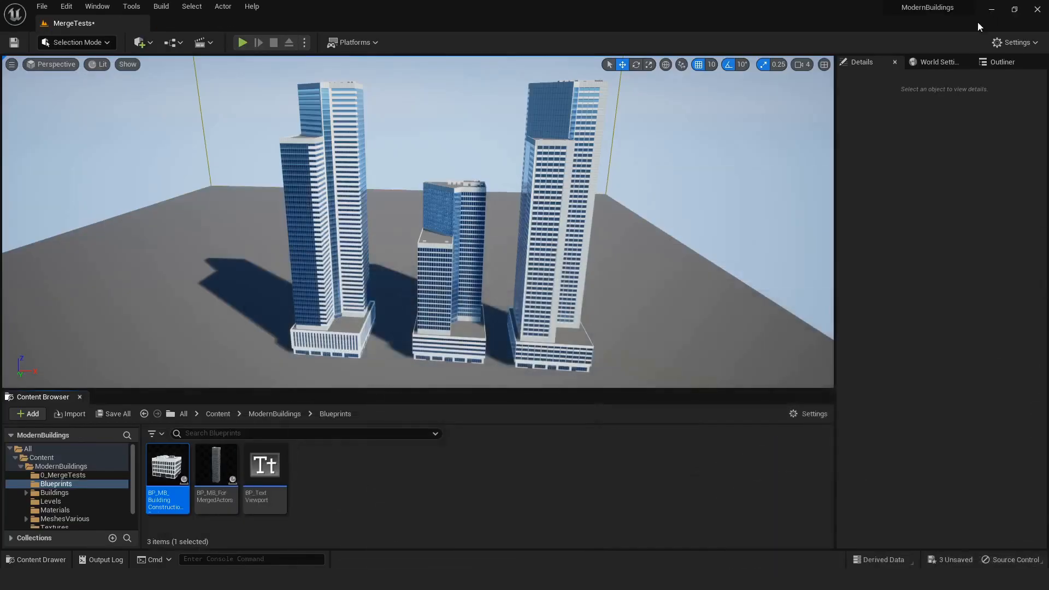
Step: Open the BP_MB_ForMergedActors blueprint, inspect its Merged_Actor_Mesh component and return to the level
double_click(221, 506)
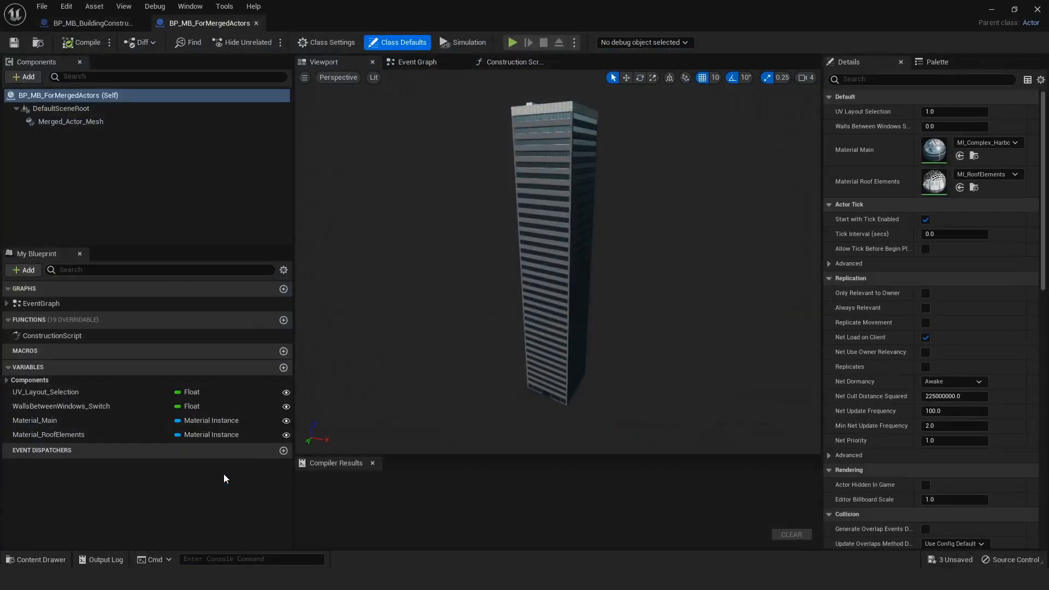
click(84, 123)
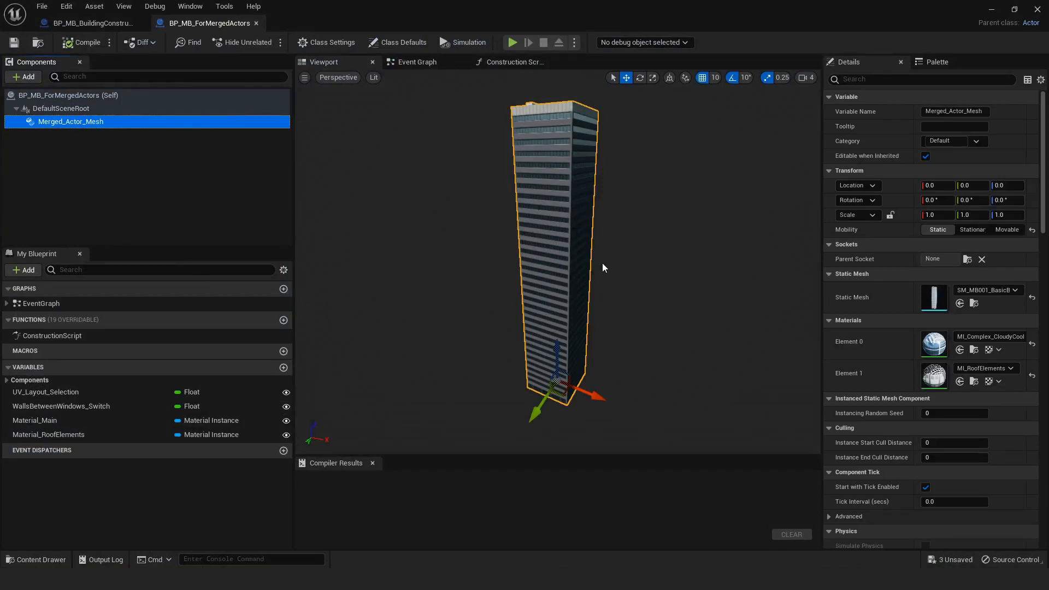
click(991, 10)
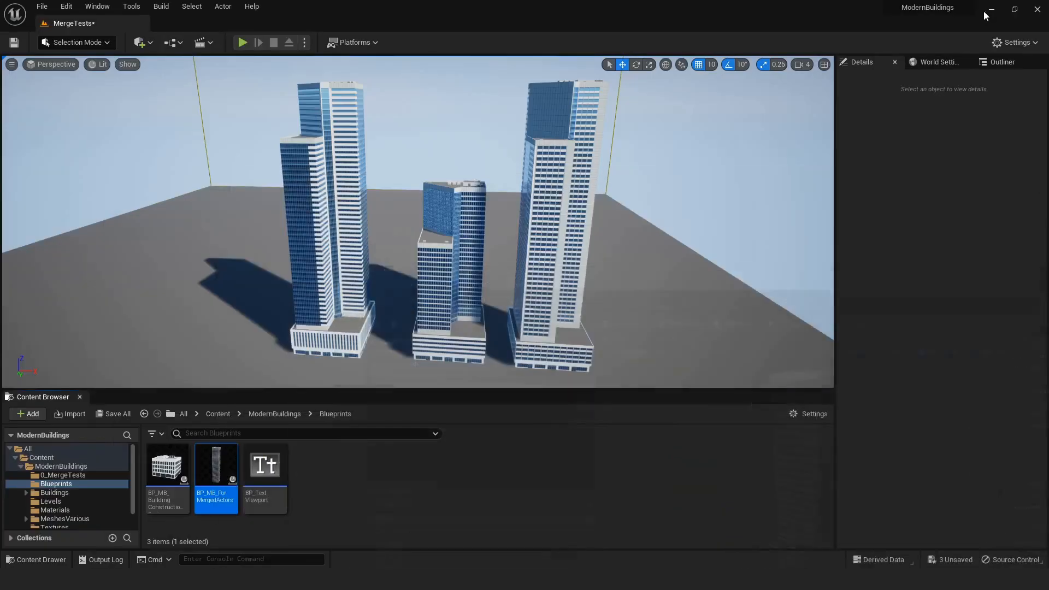
Step: Create a child blueprint class of BP_MB_ForMergedActors and name it BP_MERGE1
right_click(220, 461)
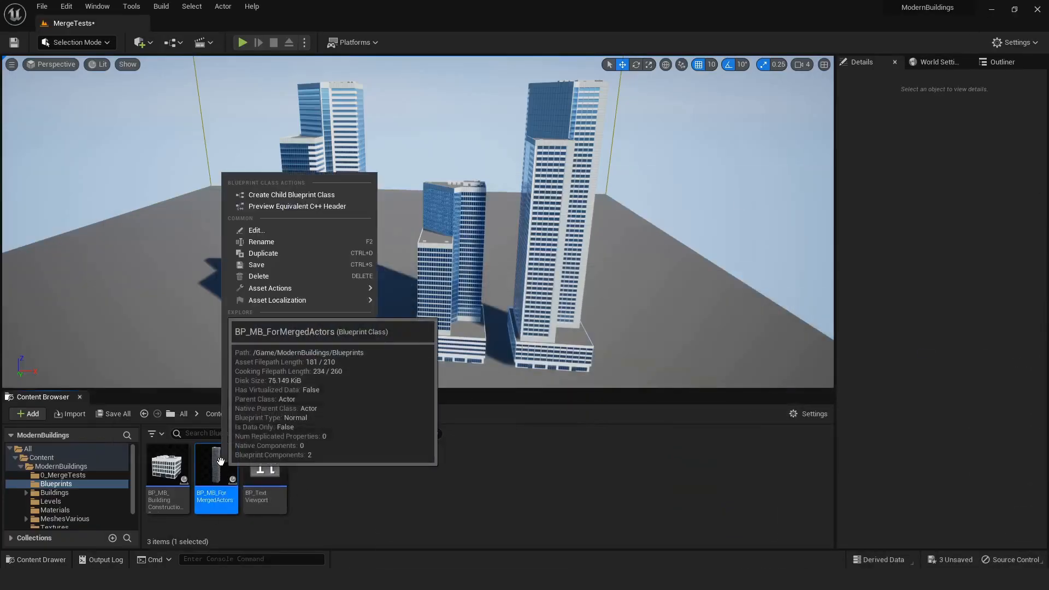
click(315, 195)
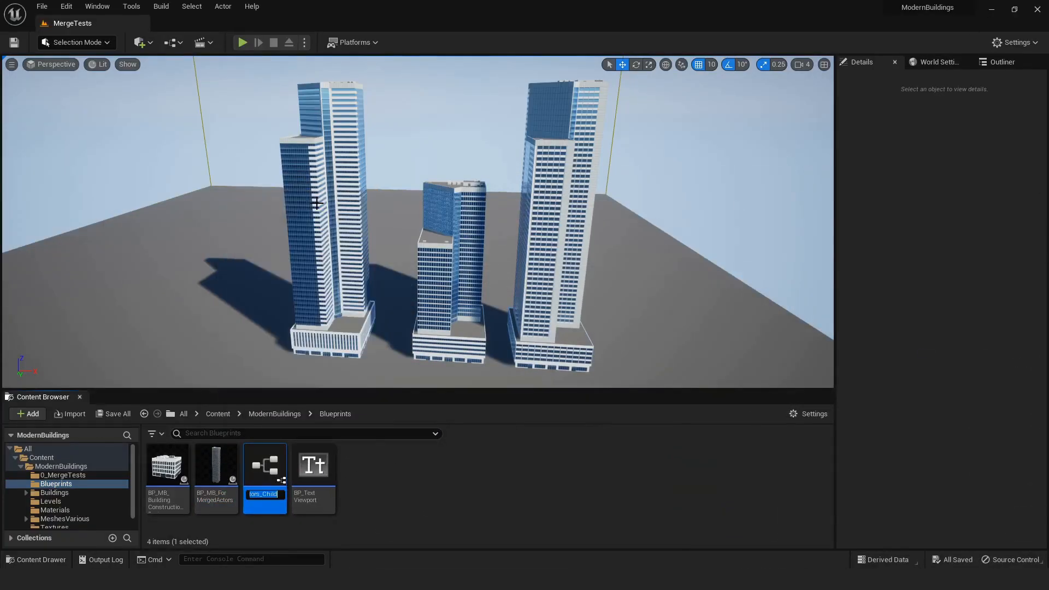
text(B)
key(Return)
Step: Move the BP_MERGE1 blueprint into the 0_MergeTests folder and open that folder
mouse_move(274, 471)
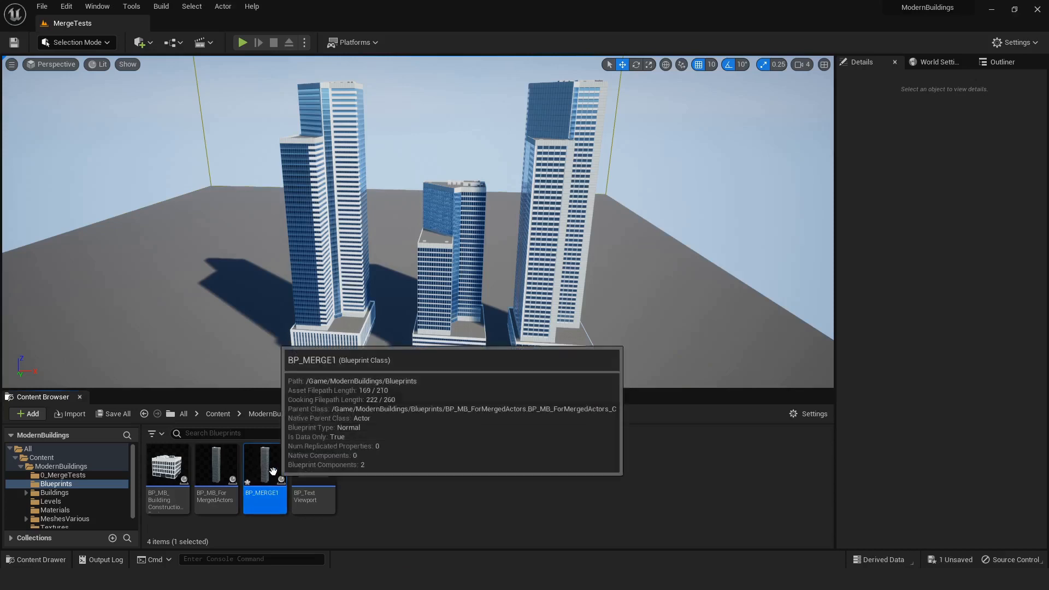
drag(273, 472, 96, 475)
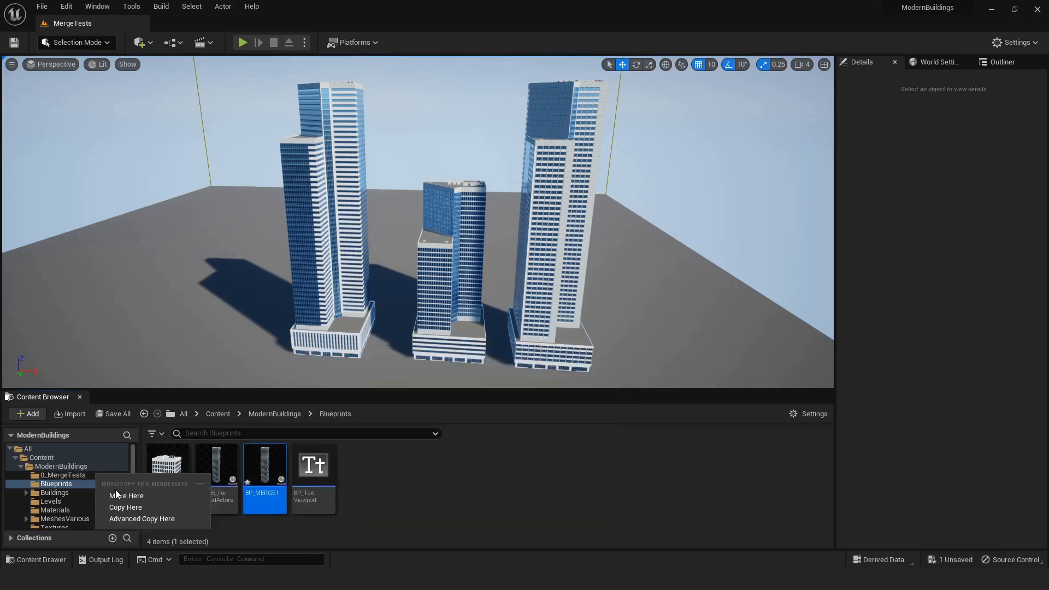
click(117, 495)
click(95, 476)
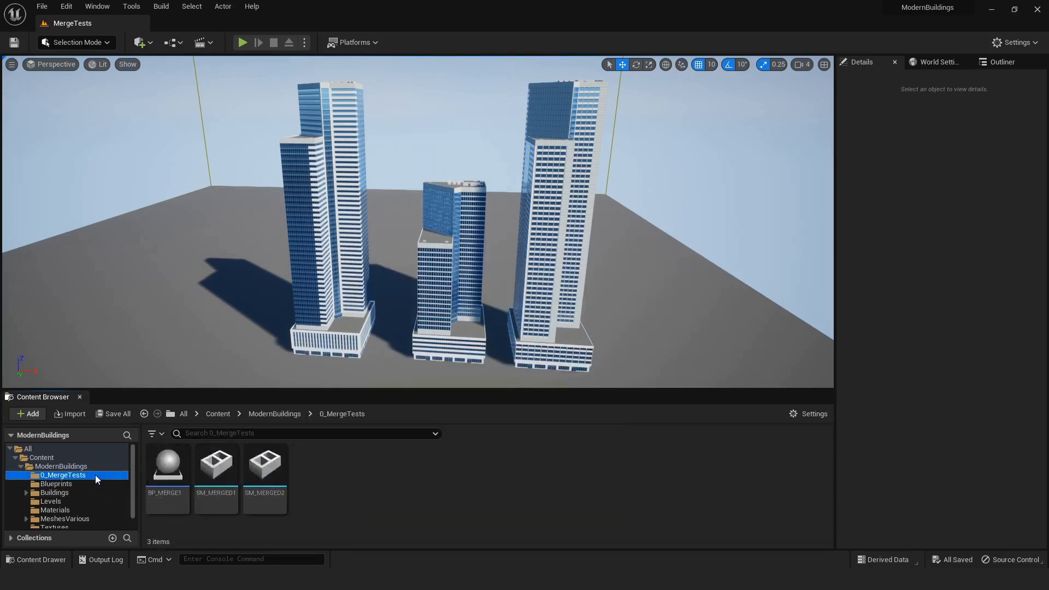
Step: Open BP_MERGE1 and assign the SM_MERGED1 static mesh to its Merged_Actor_Mesh component
double_click(164, 501)
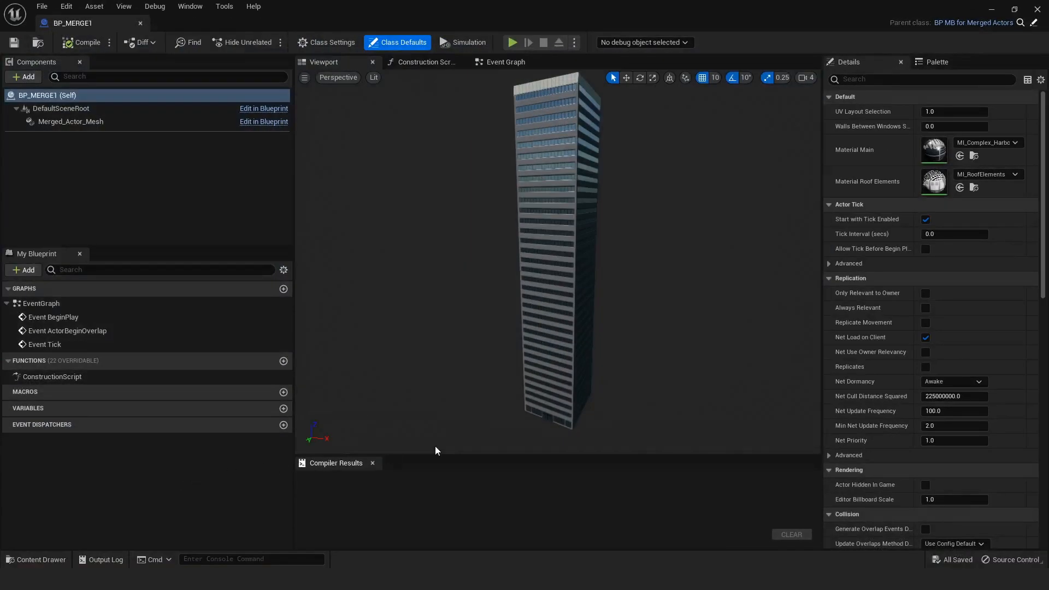
click(990, 10)
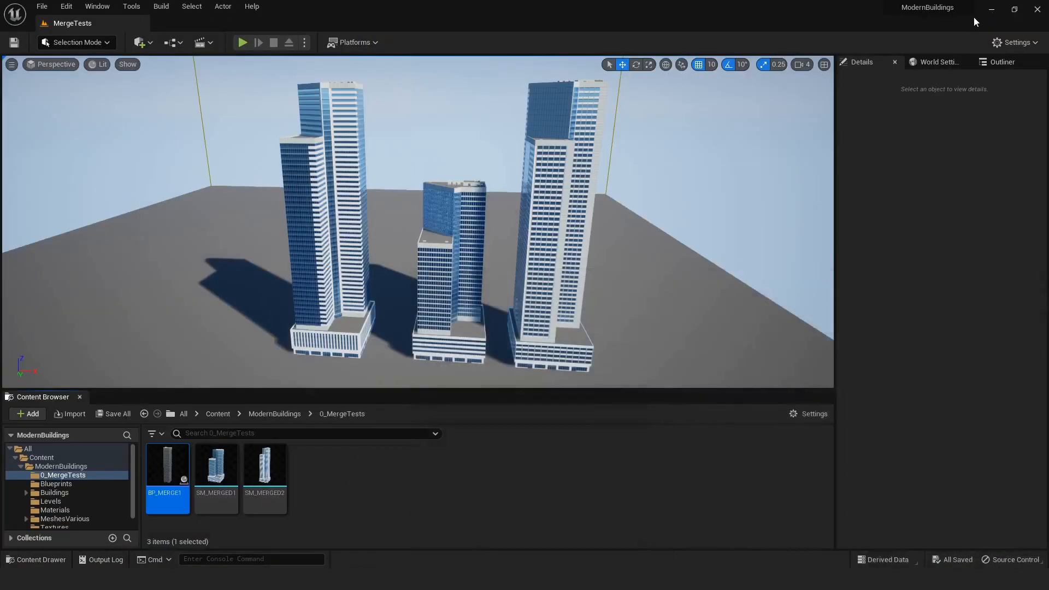
click(217, 495)
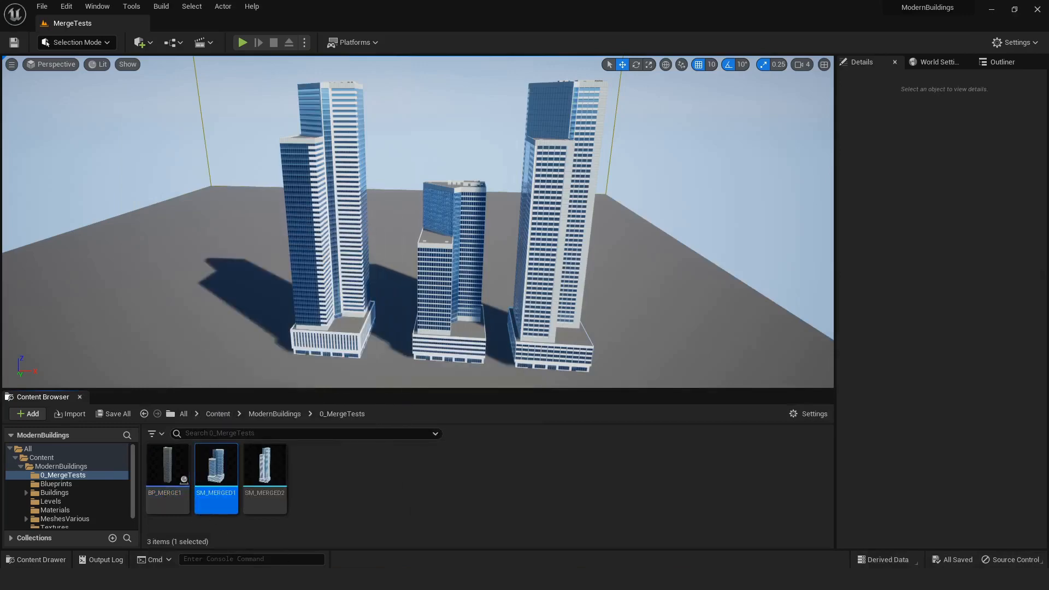
key(alt+Tab)
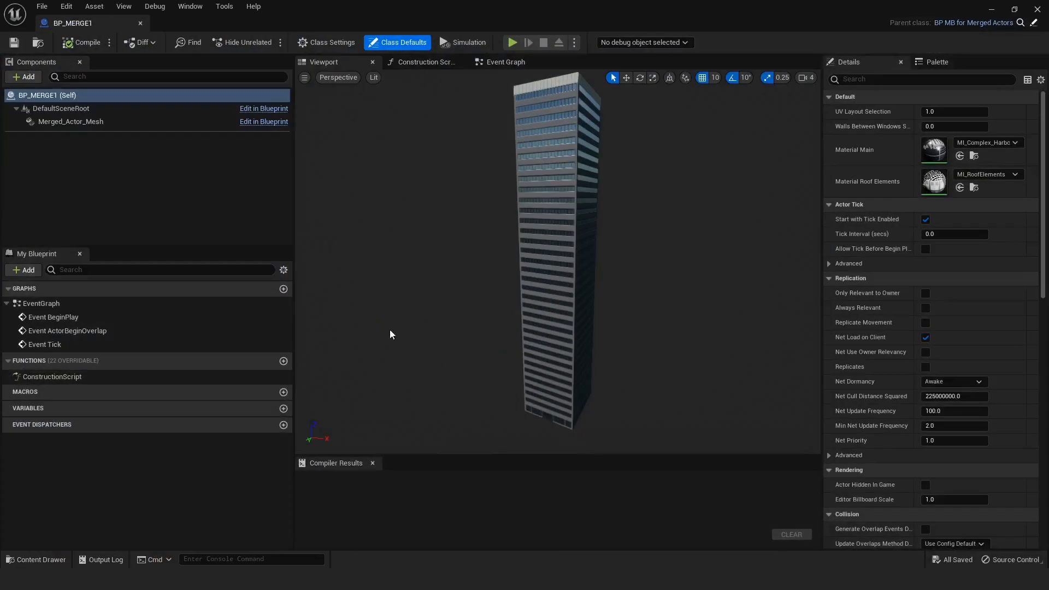
click(110, 123)
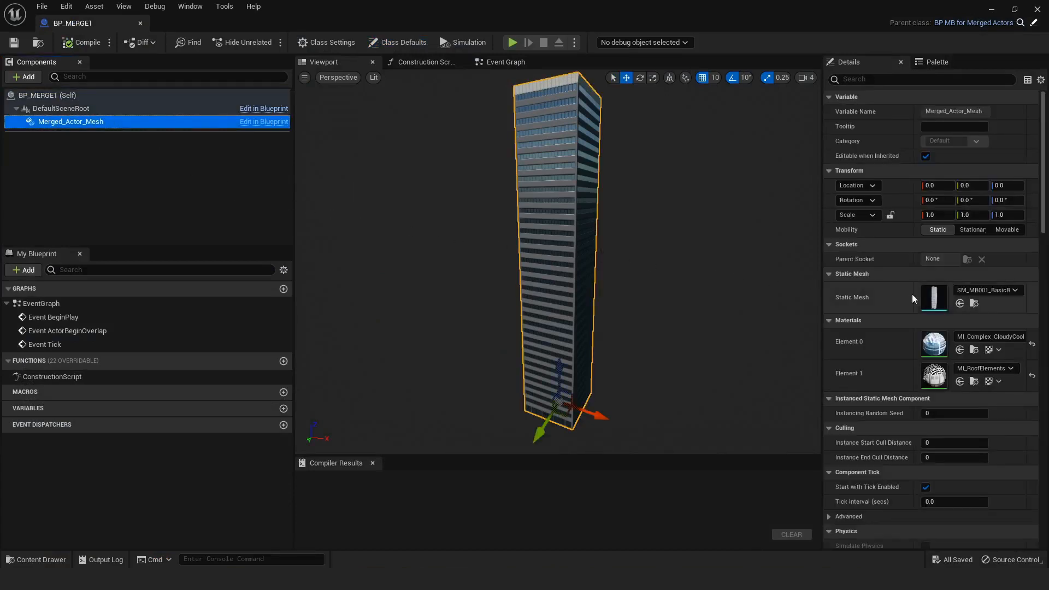
click(960, 304)
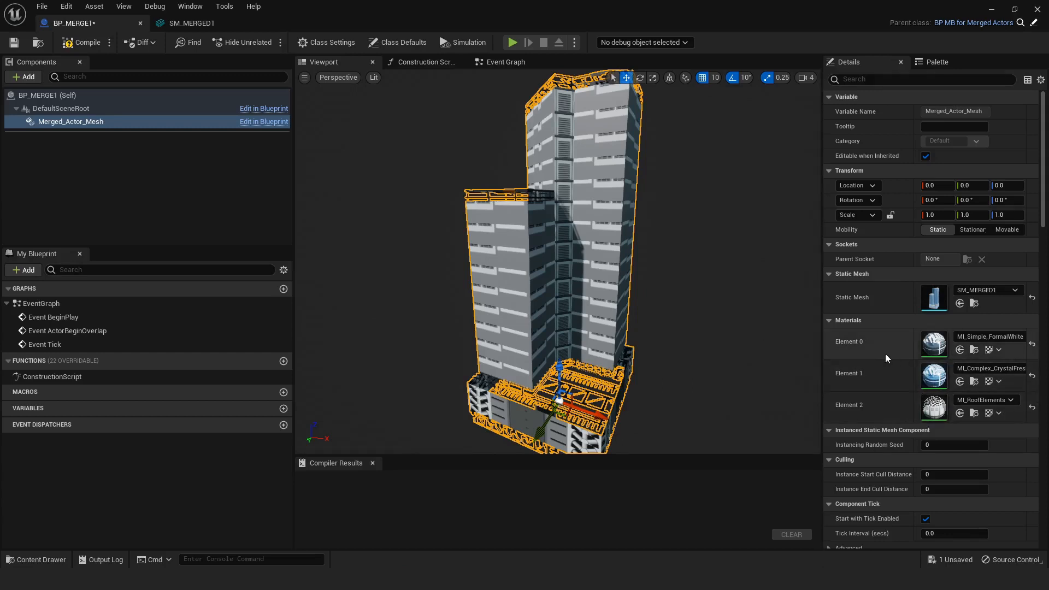
key(ctrl+z)
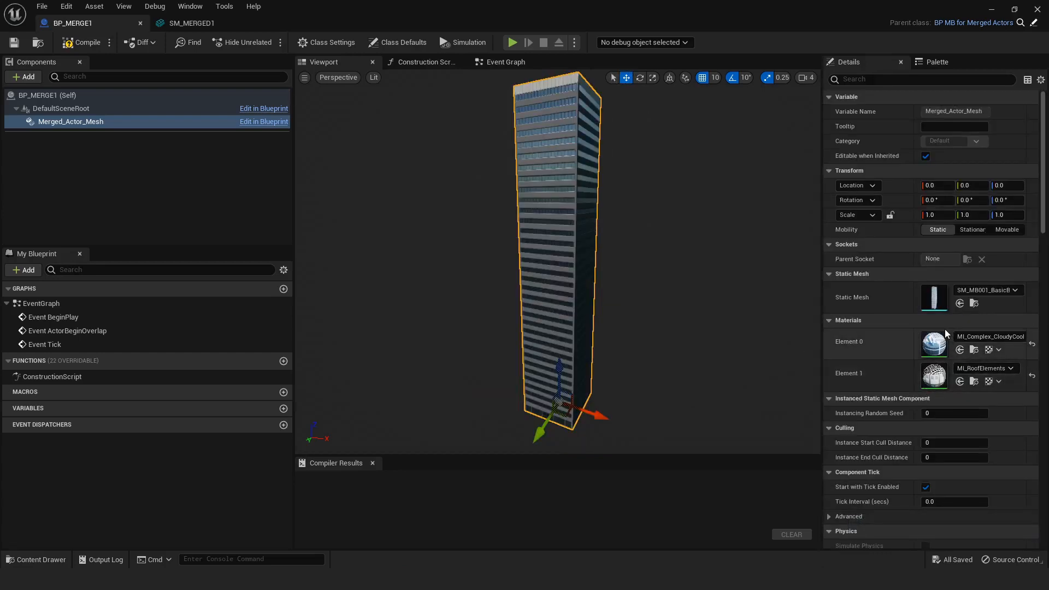
click(960, 304)
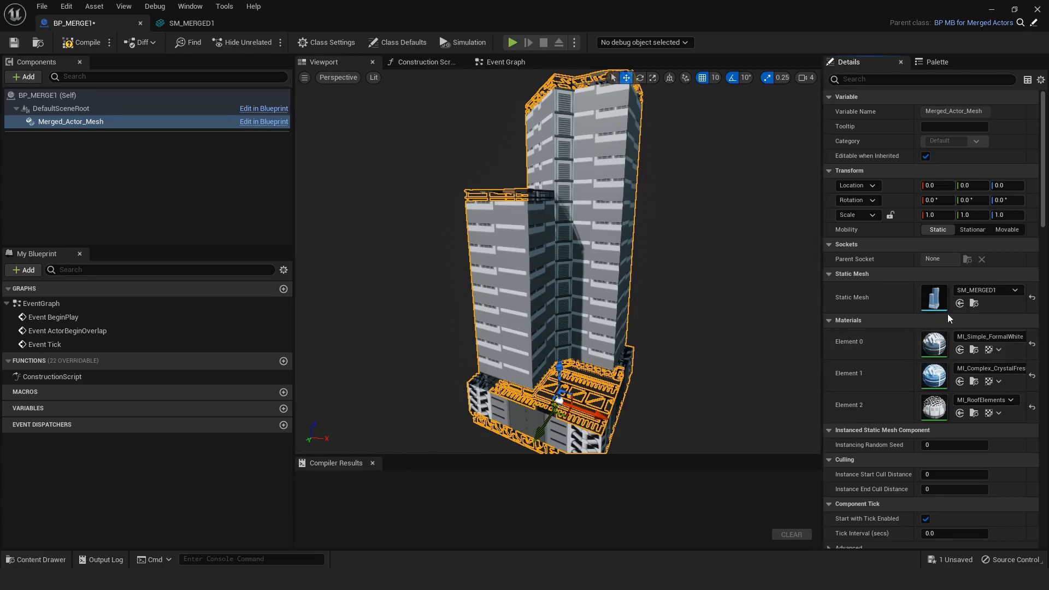
Step: Open the SM_MERGED1 static mesh and delete its Element 0 material slot holding MI_Simple_FormalWhite
double_click(934, 297)
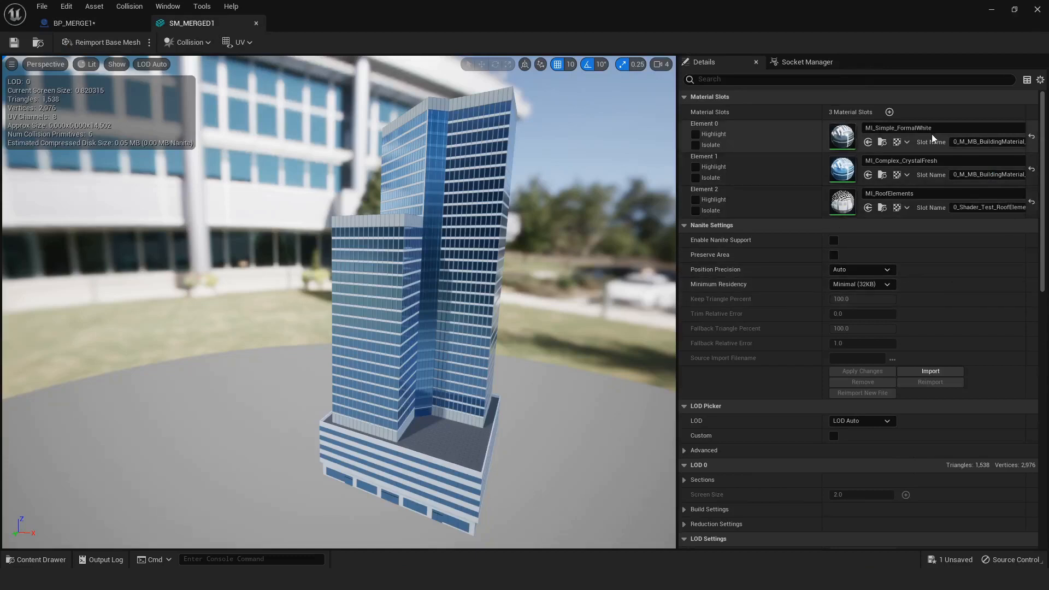
drag(823, 143, 775, 145)
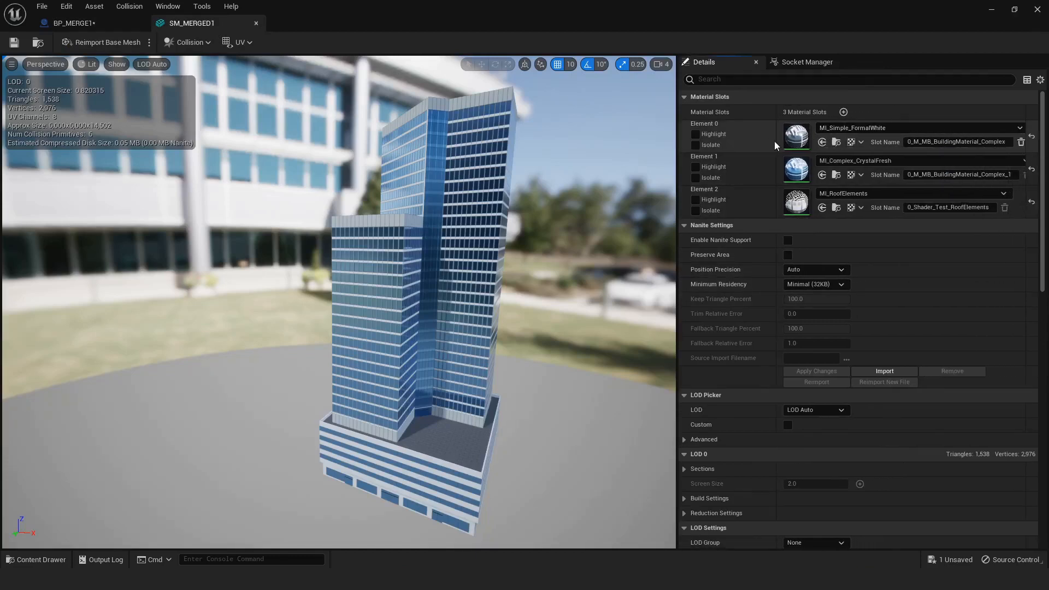
click(1021, 142)
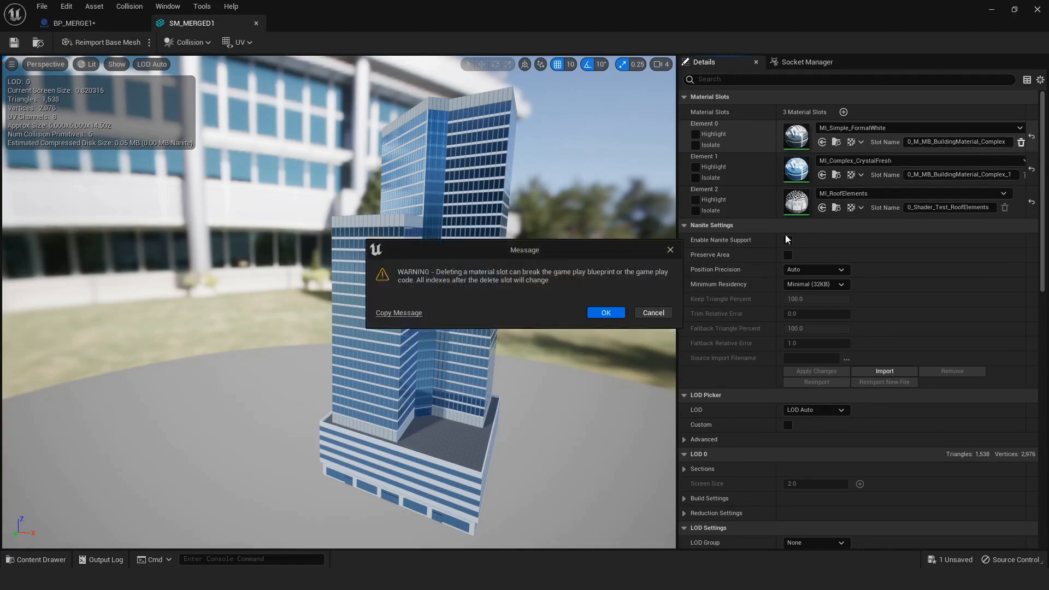
click(606, 313)
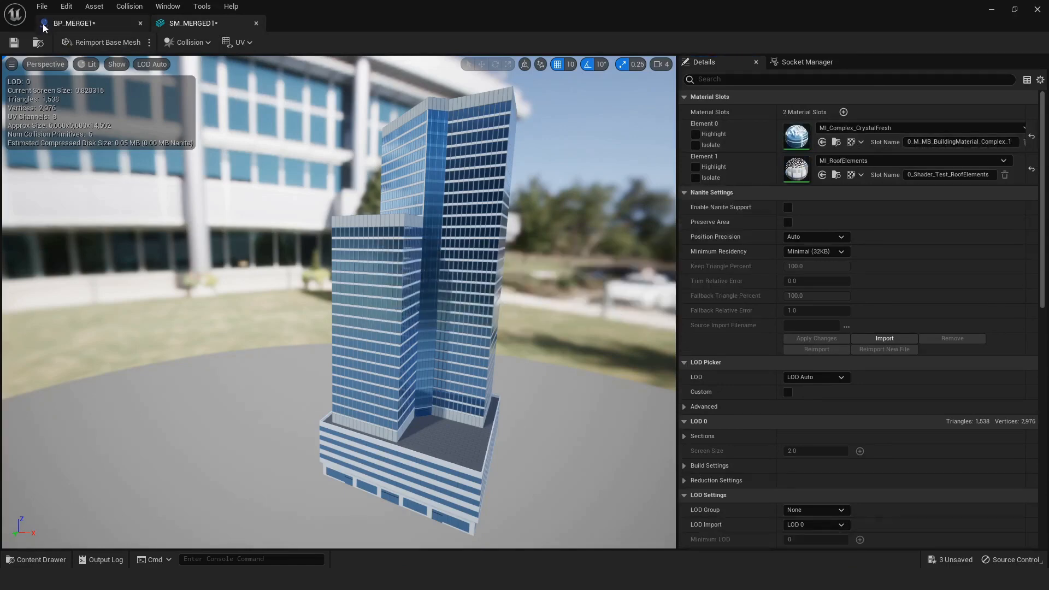
Step: Return to the BP_MERGE1 blueprint, then compile and save it
click(85, 24)
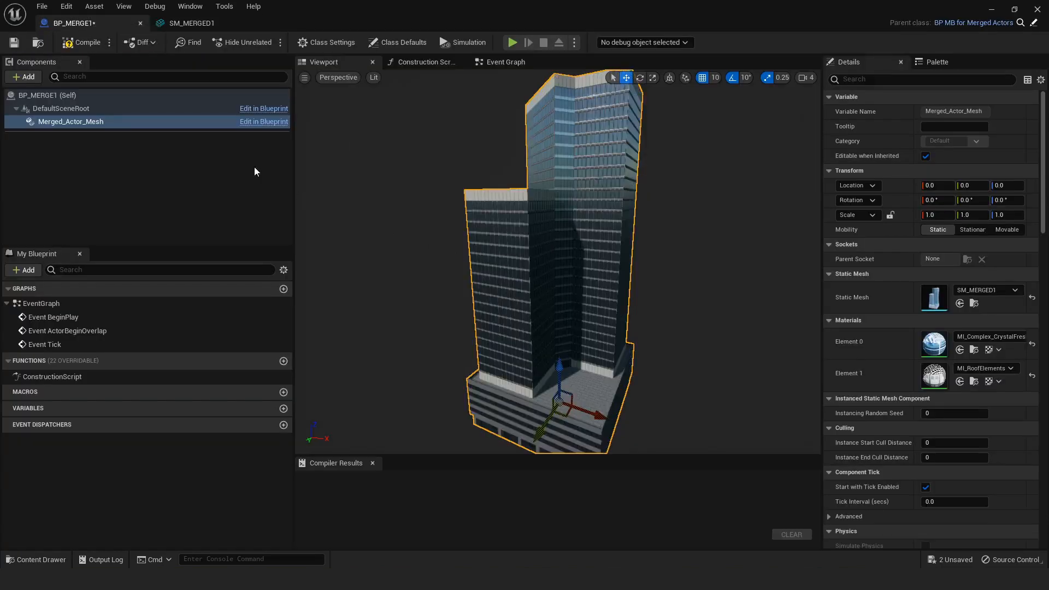
click(88, 46)
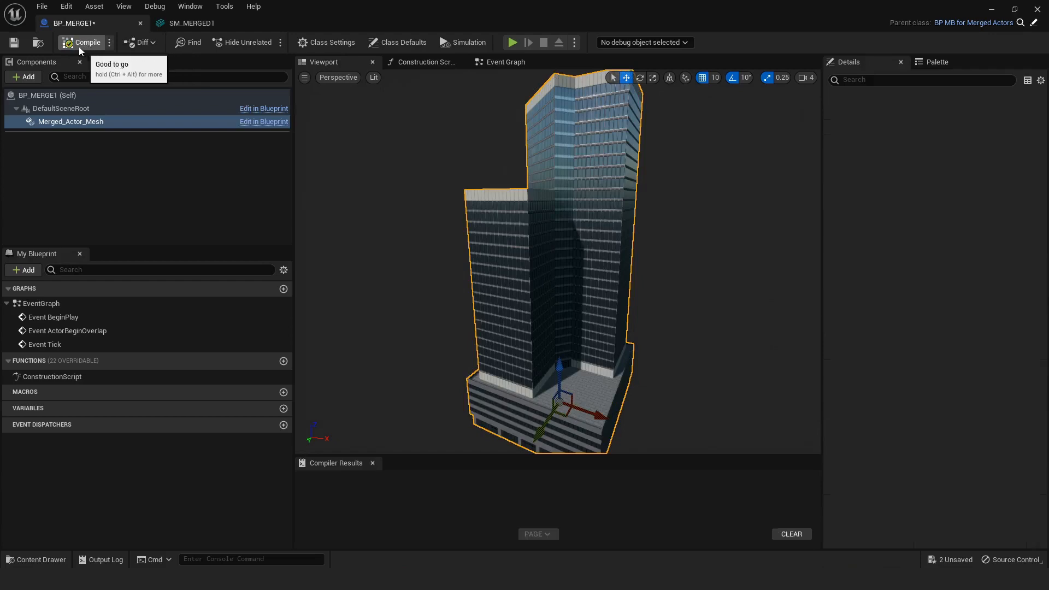
click(19, 46)
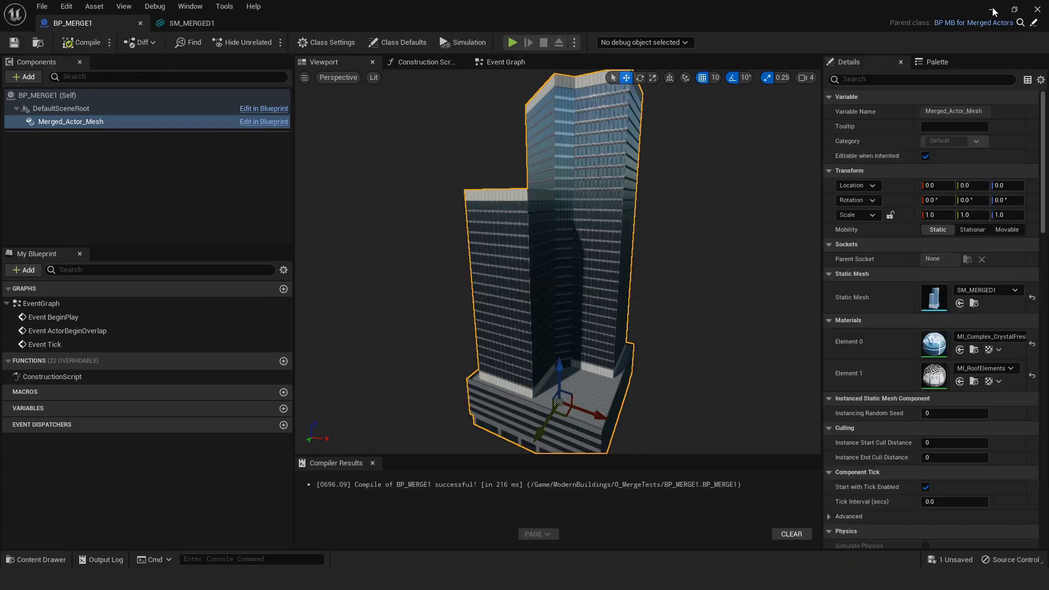
Step: Place BP_MERGE1 in the level beside the existing towers and set its UV Layout Selection to 3.632
click(992, 10)
click(167, 467)
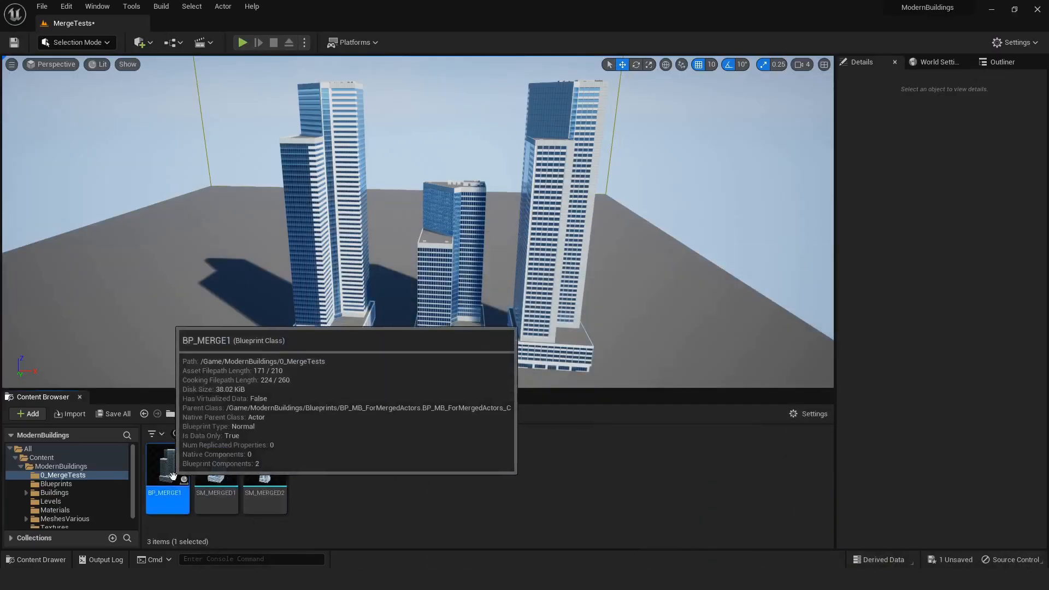
drag(167, 467, 645, 348)
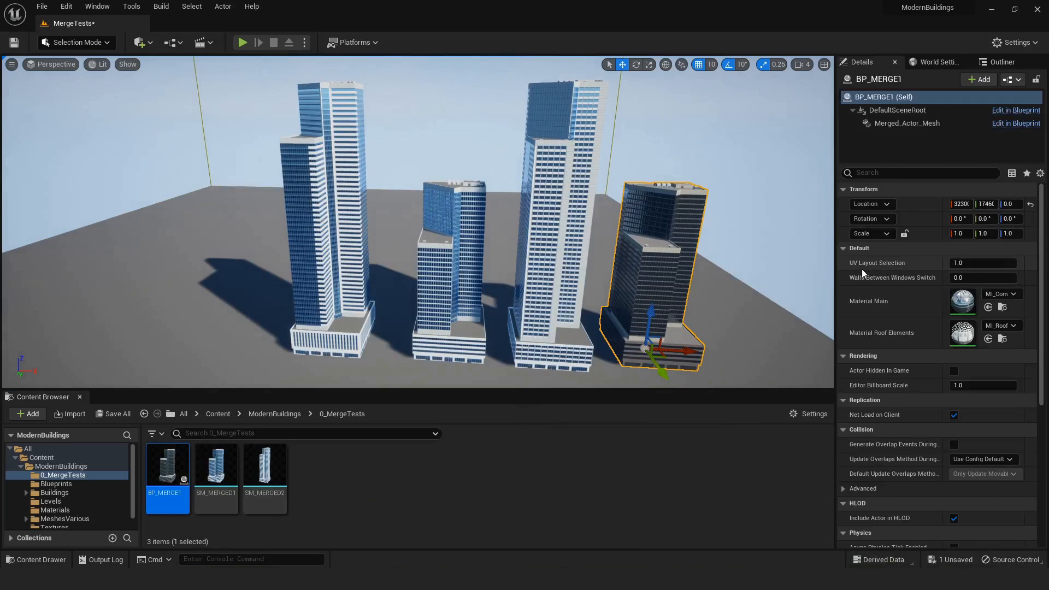
mouse_move(960, 263)
mouse_down()
mouse_move(1002, 263)
mouse_move(962, 263)
mouse_move(973, 264)
mouse_up()
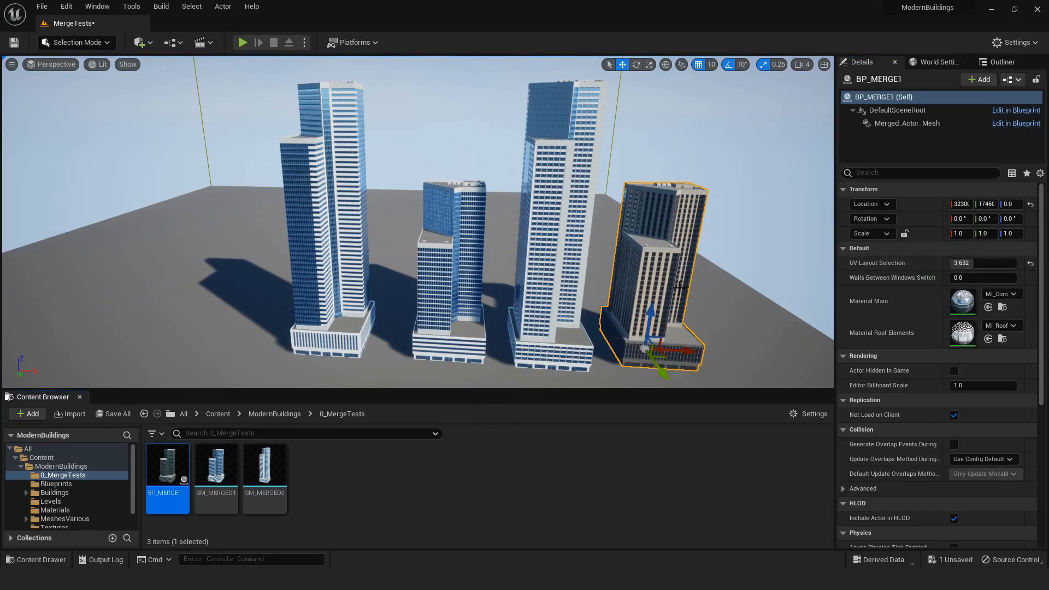
Step: Assign MI_Complex_CrystalFresh as the Material Main of the placed BP_MERGE1 building and readjust its UV Layout Selection
right_drag(666, 293, 645, 293)
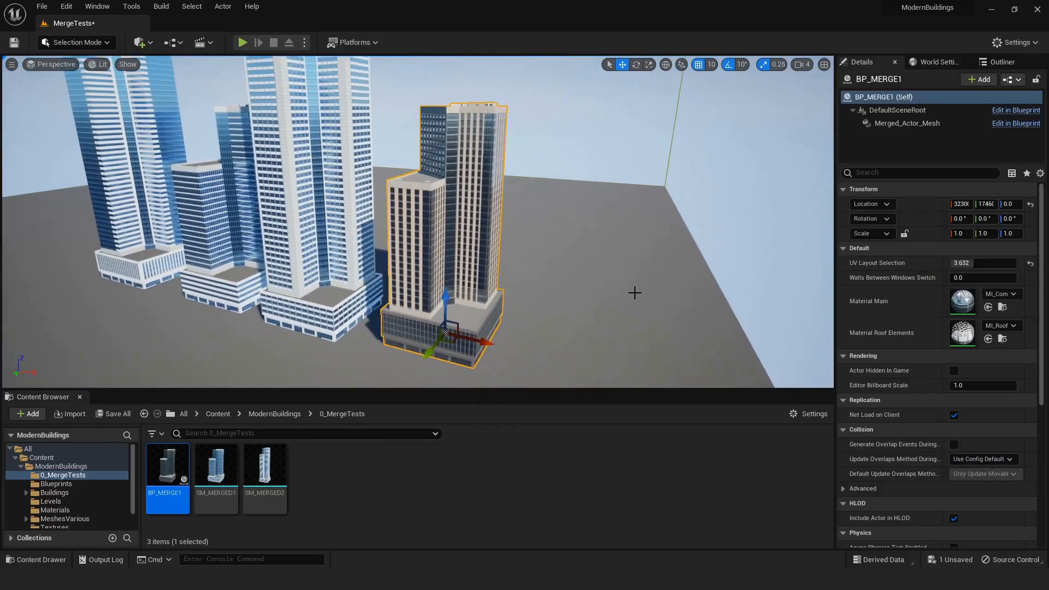
click(1004, 307)
click(740, 468)
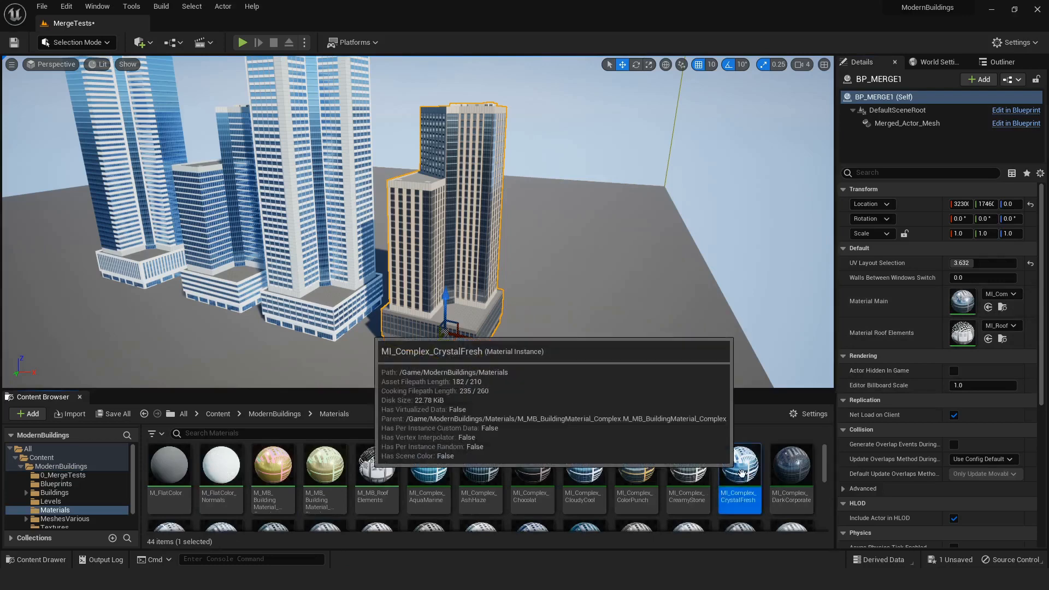
click(988, 308)
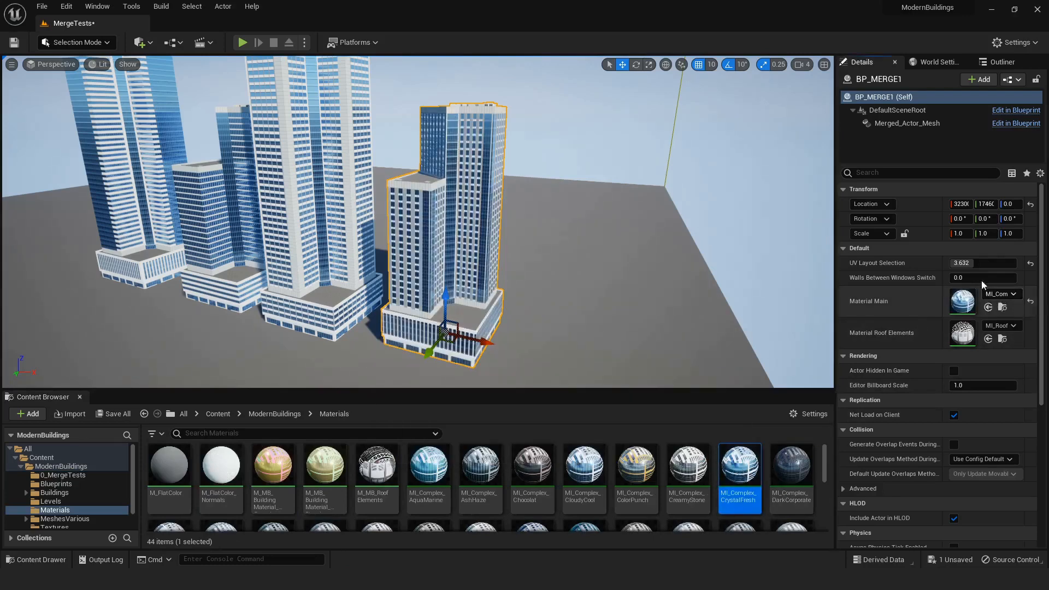
mouse_move(978, 263)
mouse_down()
mouse_move(992, 263)
mouse_move(960, 263)
mouse_move(1015, 263)
mouse_move(985, 263)
mouse_up()
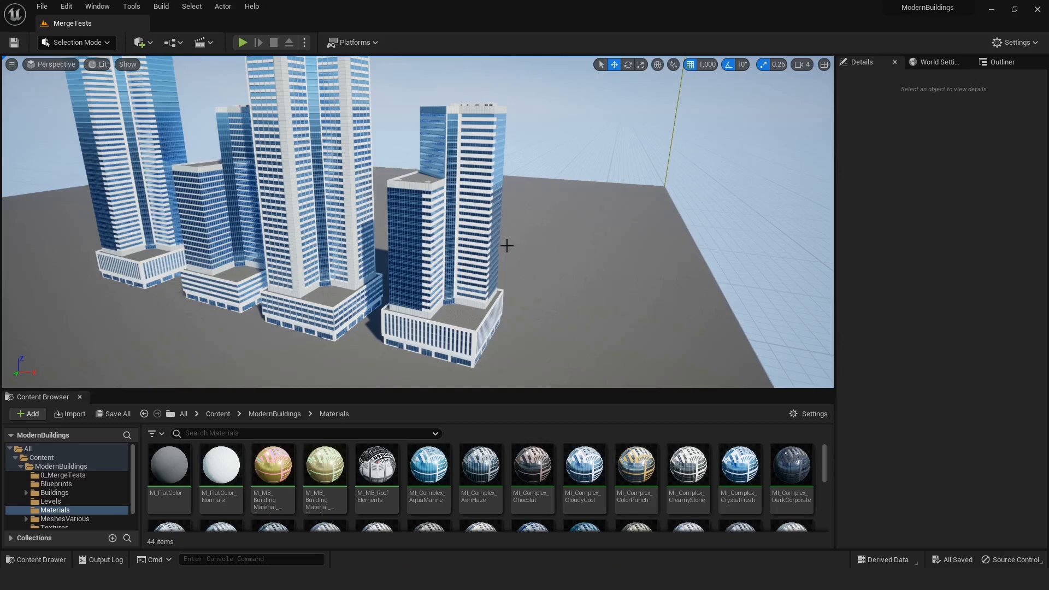
Step: Delete the placed BP_MERGE1 building and the two merged towers next to it, keeping only the BP_MB016_UpperStore tower
click(471, 242)
key(Delete)
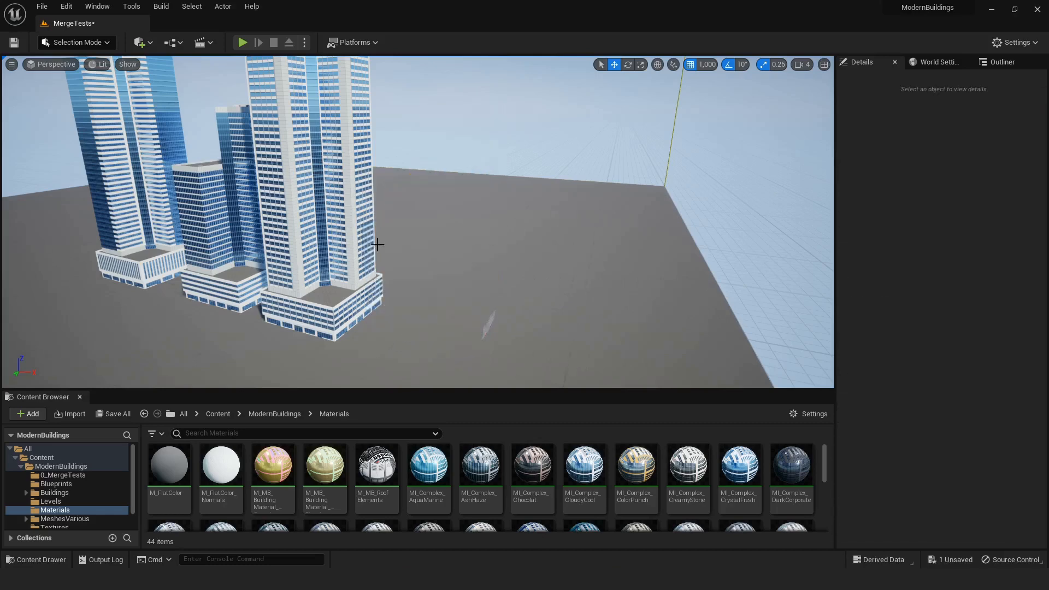
click(317, 240)
key(Delete)
click(259, 236)
key(Delete)
Step: Select the remaining BP_MB016_UpperStore tower and reduce its Body Module Copies to 4
right_drag(257, 234, 341, 240)
click(386, 235)
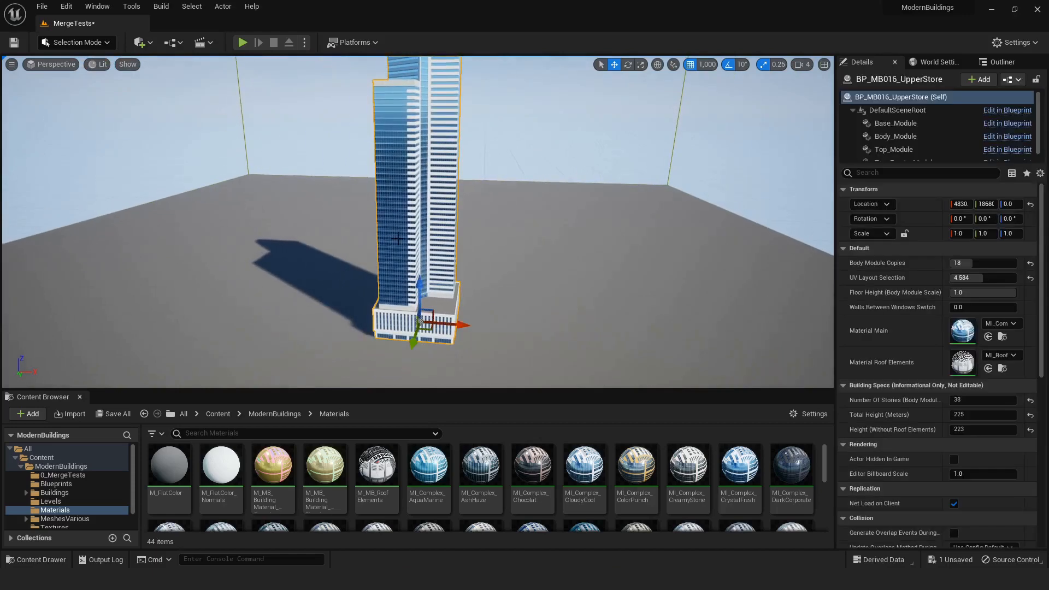
key(f)
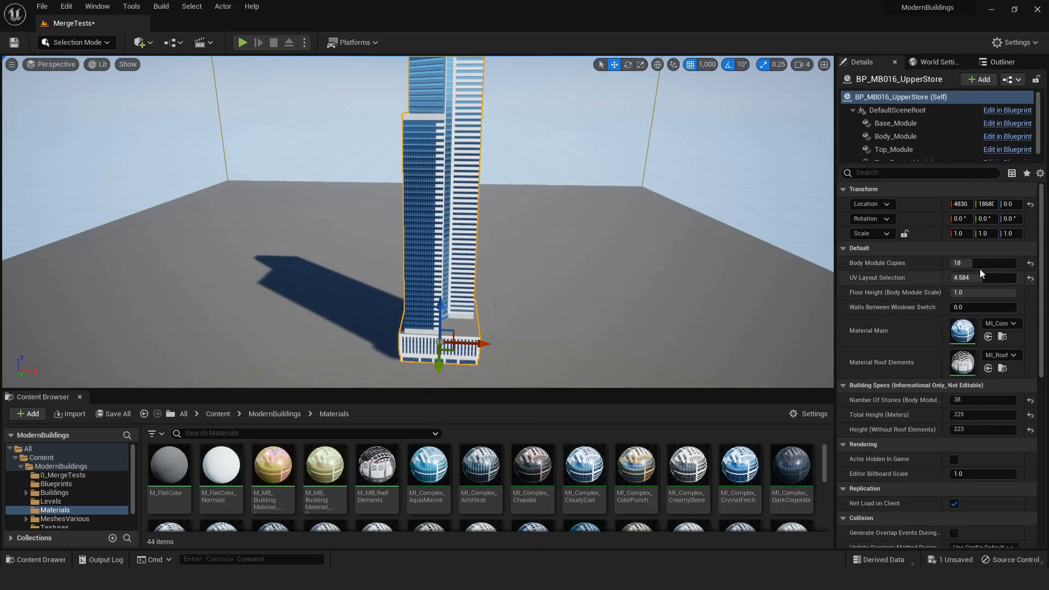
drag(977, 264, 953, 264)
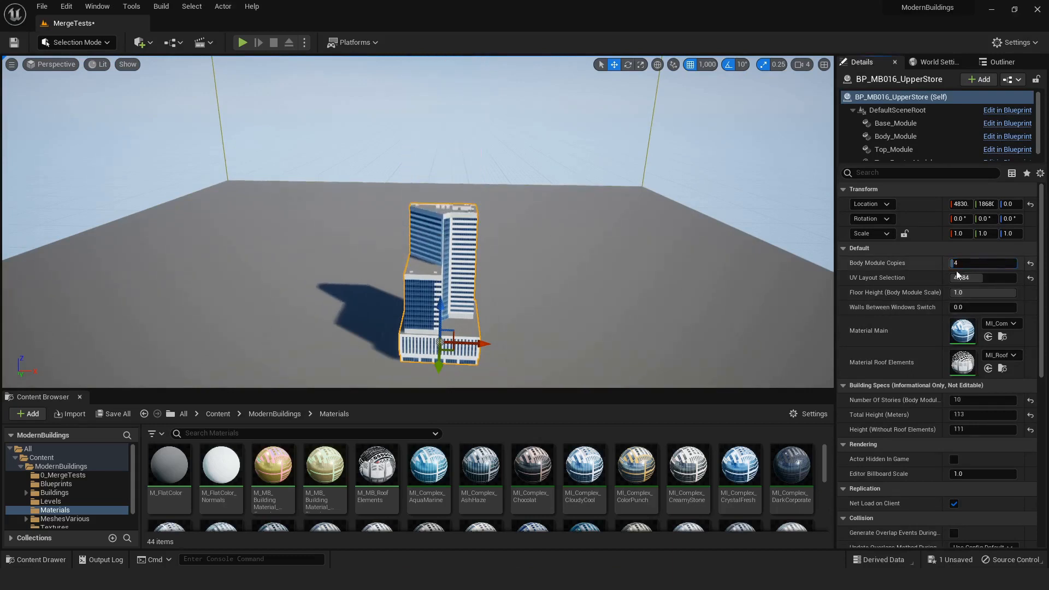
Step: Duplicate the shortened UpperStore building along the negative X axis so the copy stands beside the original
right_drag(766, 257, 765, 317)
key(w)
mouse_move(474, 325)
right_down()
mouse_move(518, 325)
mouse_move(474, 325)
right_up()
alt+drag(474, 325, 368, 298)
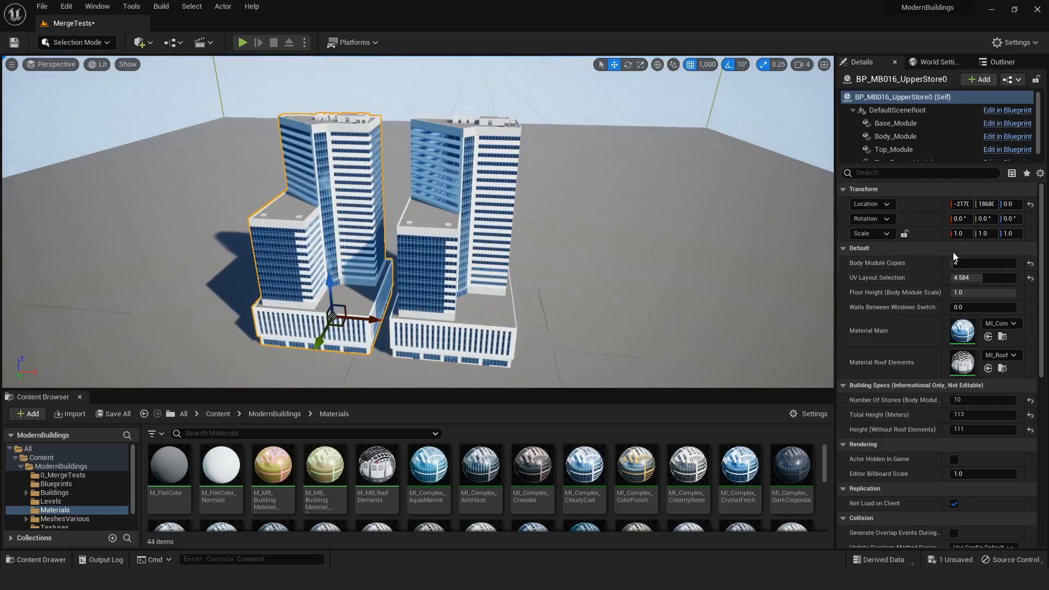
Step: Mirror the duplicated UpperStore building with an X scale of -1 and move it along X against the original
click(960, 233)
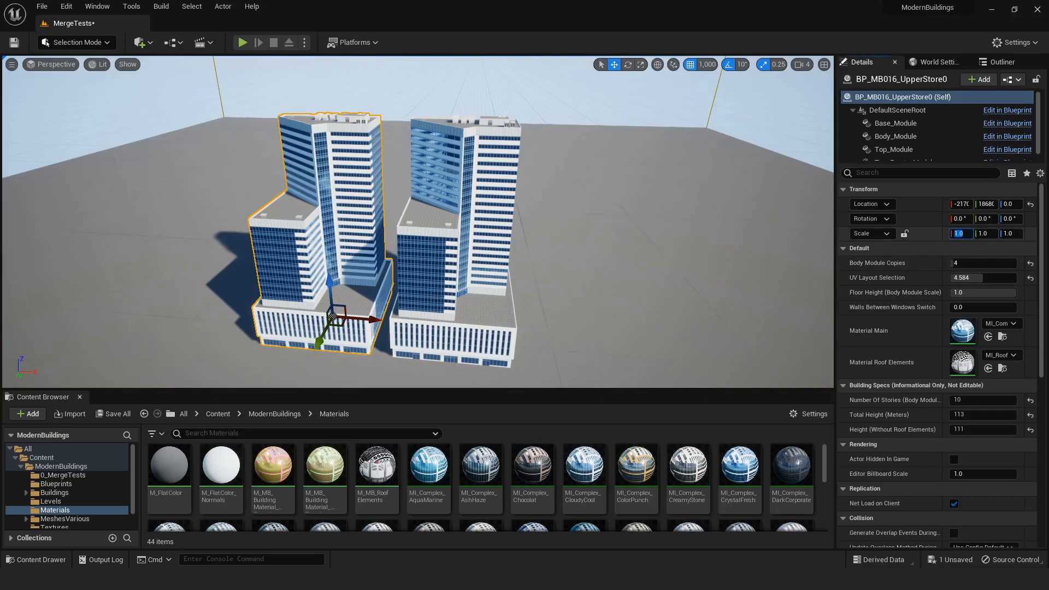
text(-1)
key(Return)
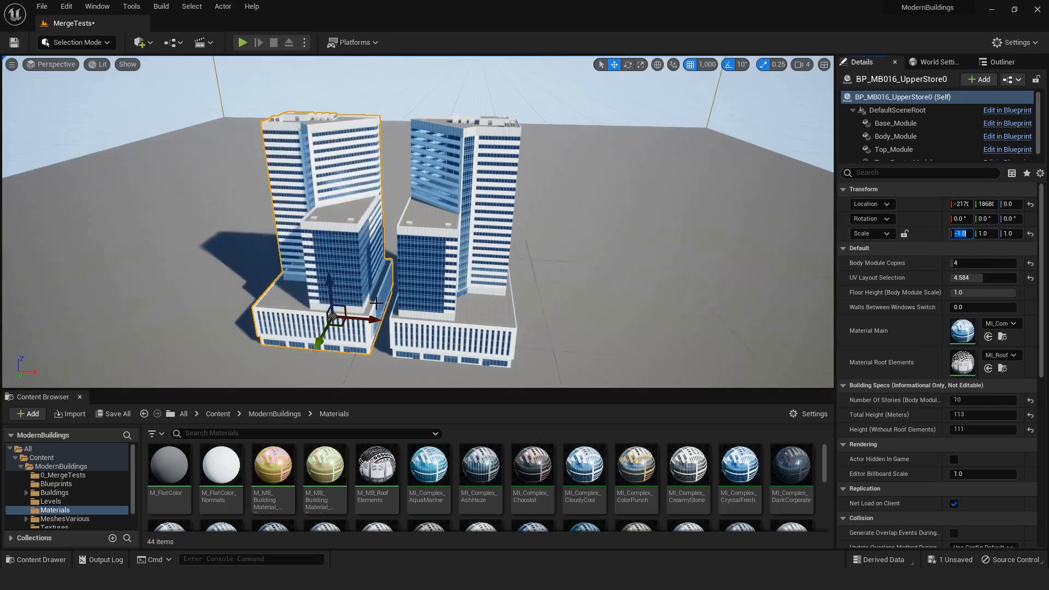
right_drag(373, 320, 412, 321)
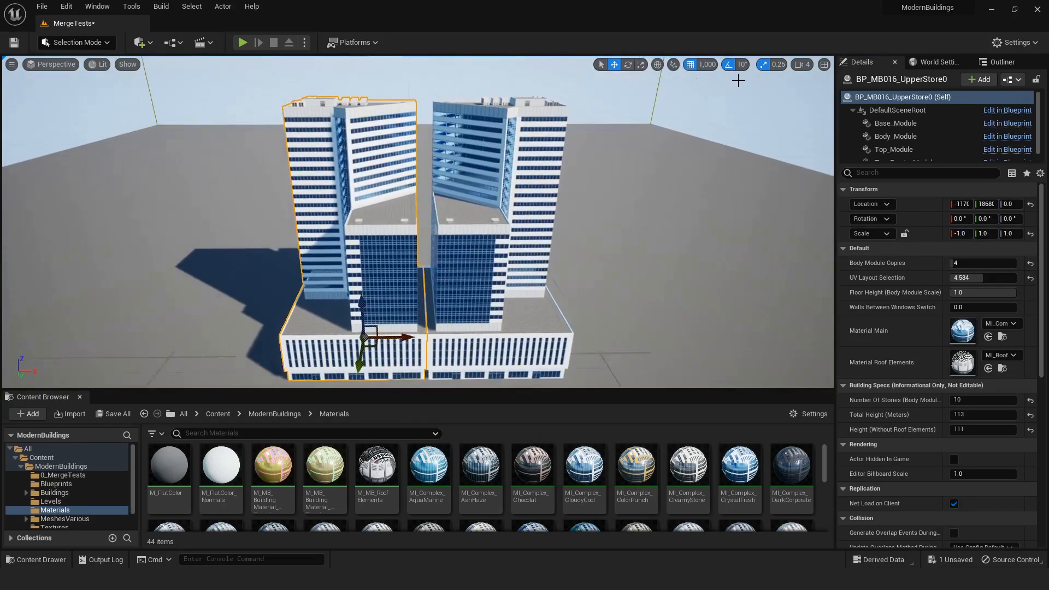
Step: Place a BP_MB039_VitaEnchant building between the two mirrored buildings and set its Body Module Copies to 13
right_drag(550, 204, 503, 203)
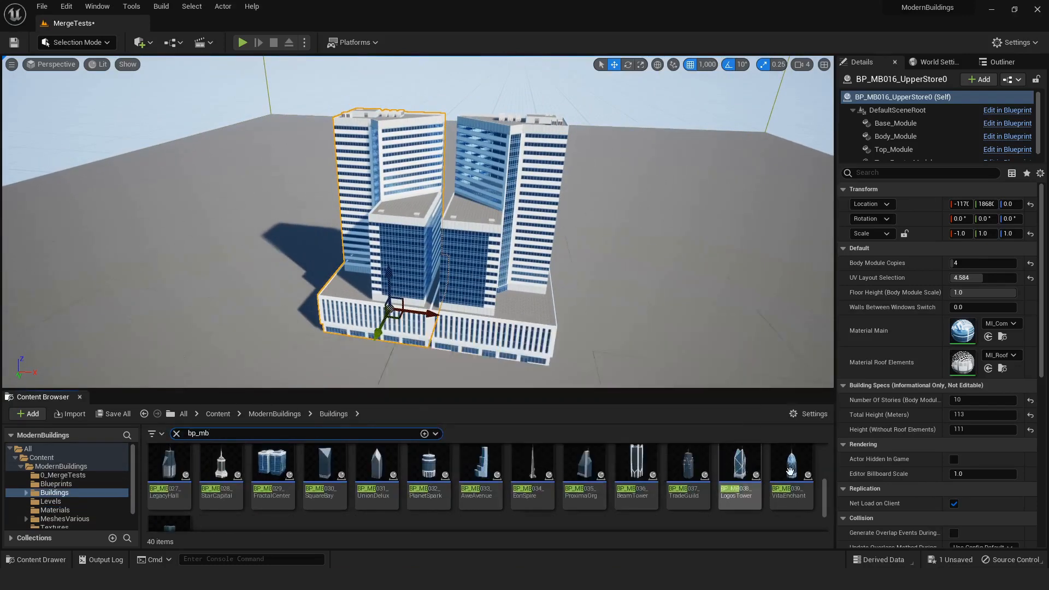
drag(789, 469, 458, 311)
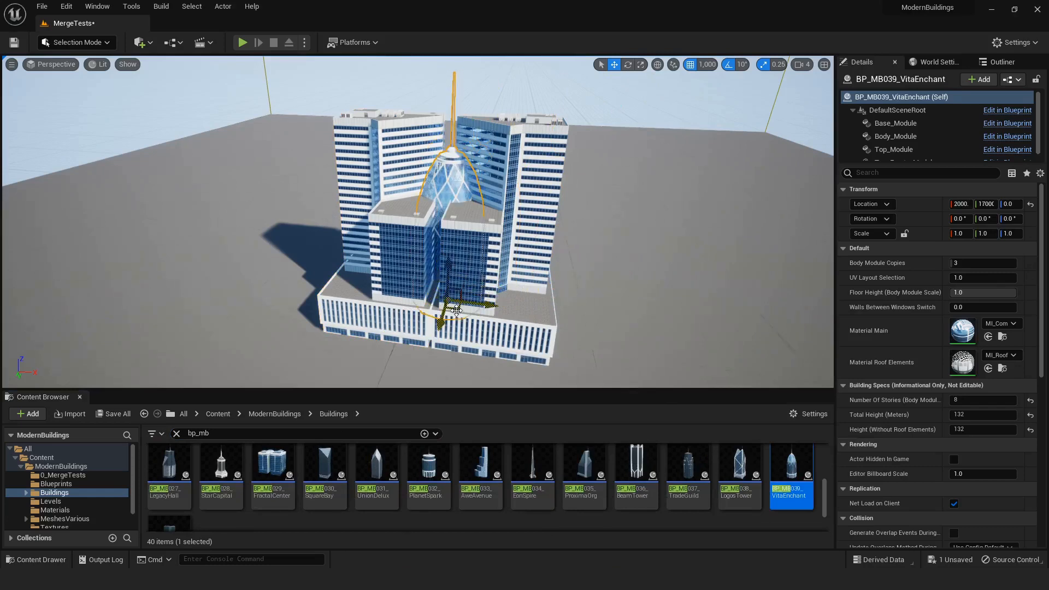
drag(970, 266, 987, 265)
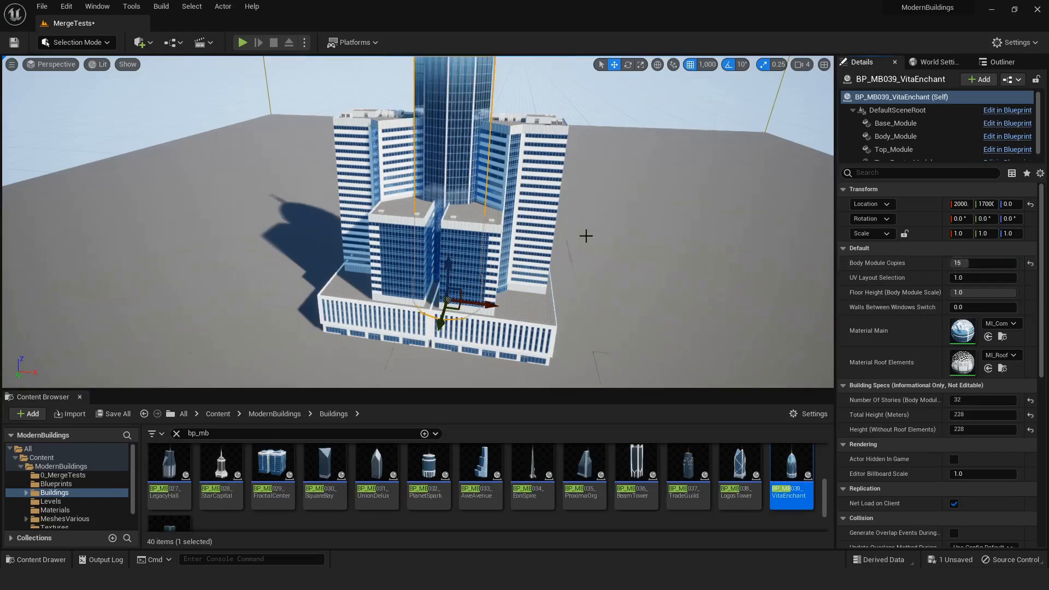
key(f)
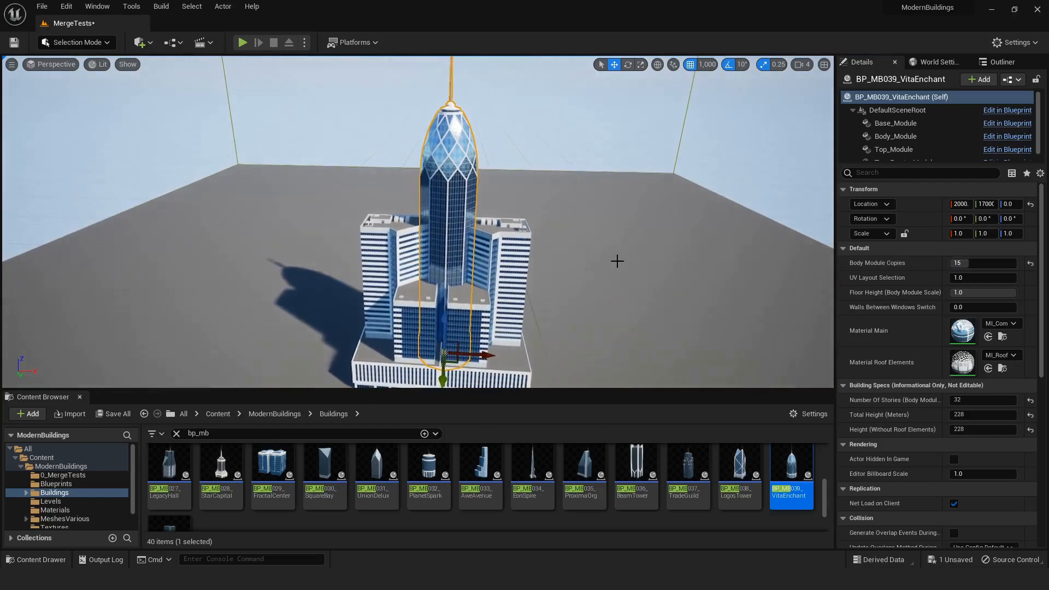
click(963, 263)
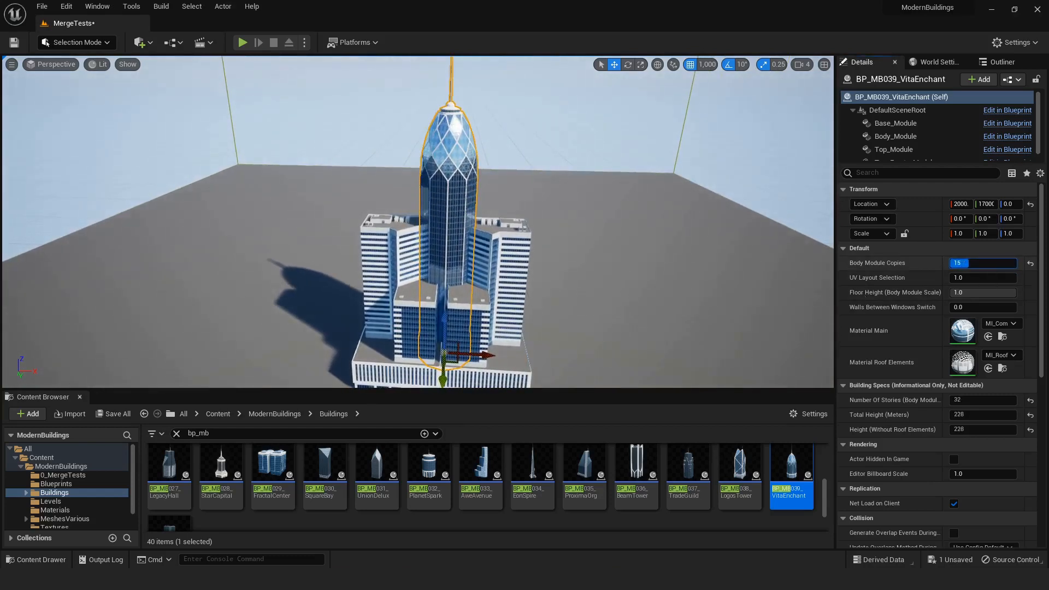
text(13)
key(Return)
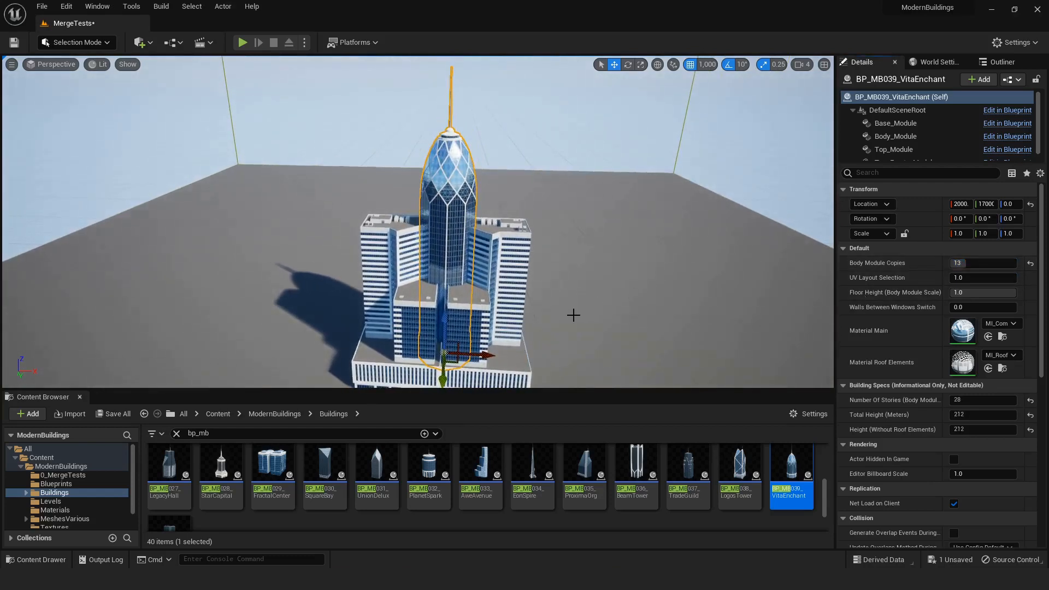
Step: Set the position grid snap to 100 and shift the VitaEnchant tower slightly along negative X to centre it
scroll(573, 316, up, 4)
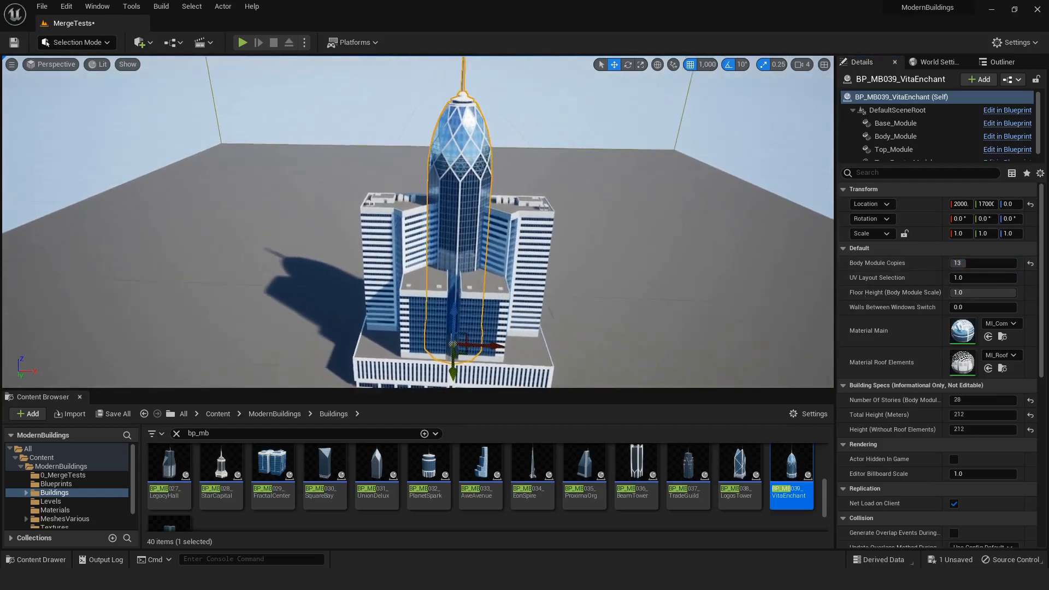
click(706, 65)
click(705, 136)
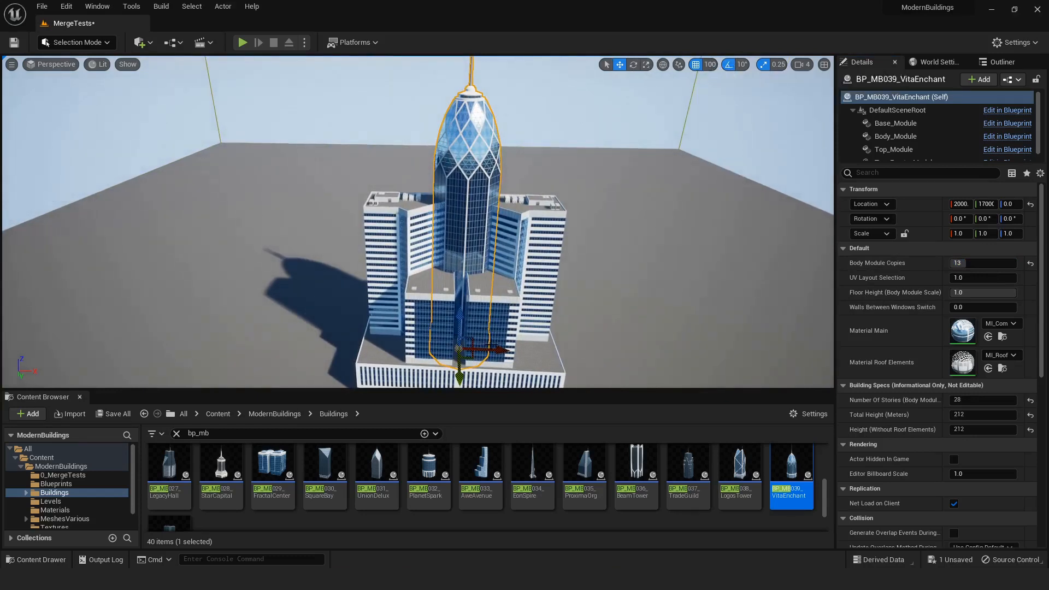
drag(494, 350, 491, 349)
scroll(491, 349, up, 5)
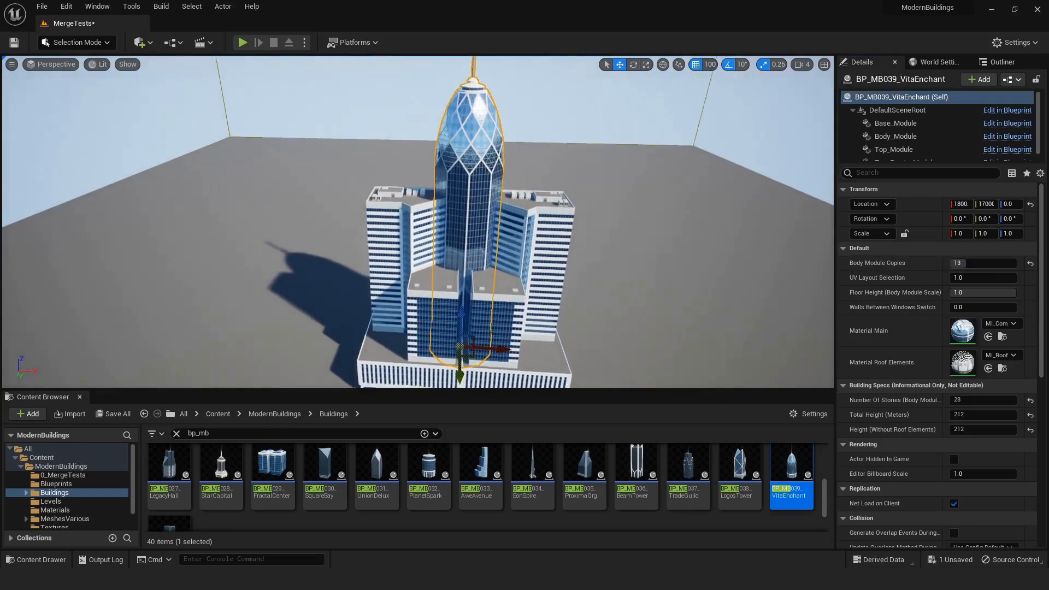
key(f)
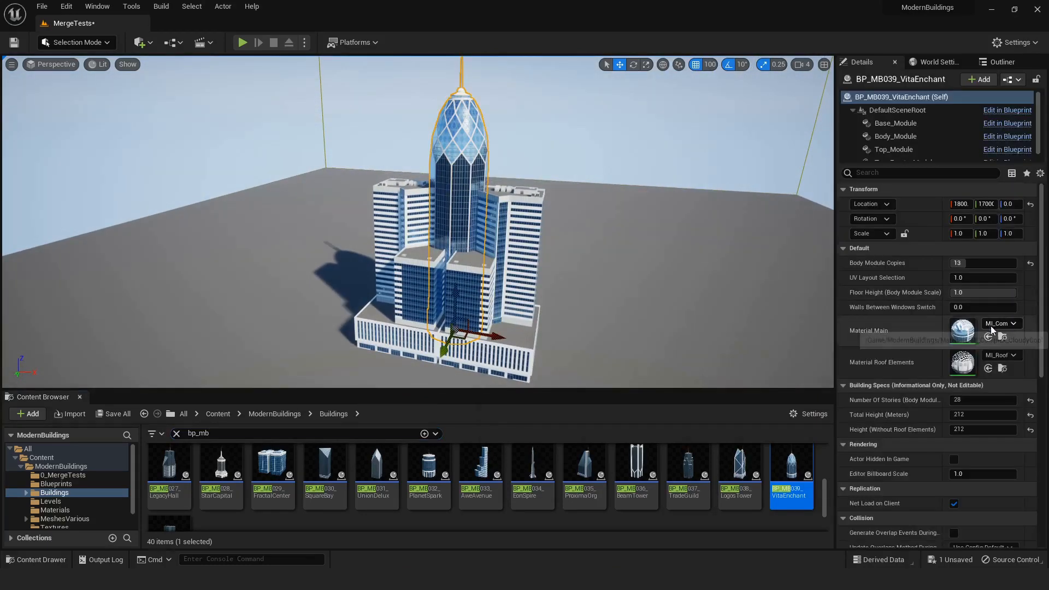
Step: Assign the MI_Complex_SeriousGoose material as the VitaEnchant tower's Material Main
click(1002, 337)
scroll(803, 454, down, 1)
scroll(803, 454, down, 1)
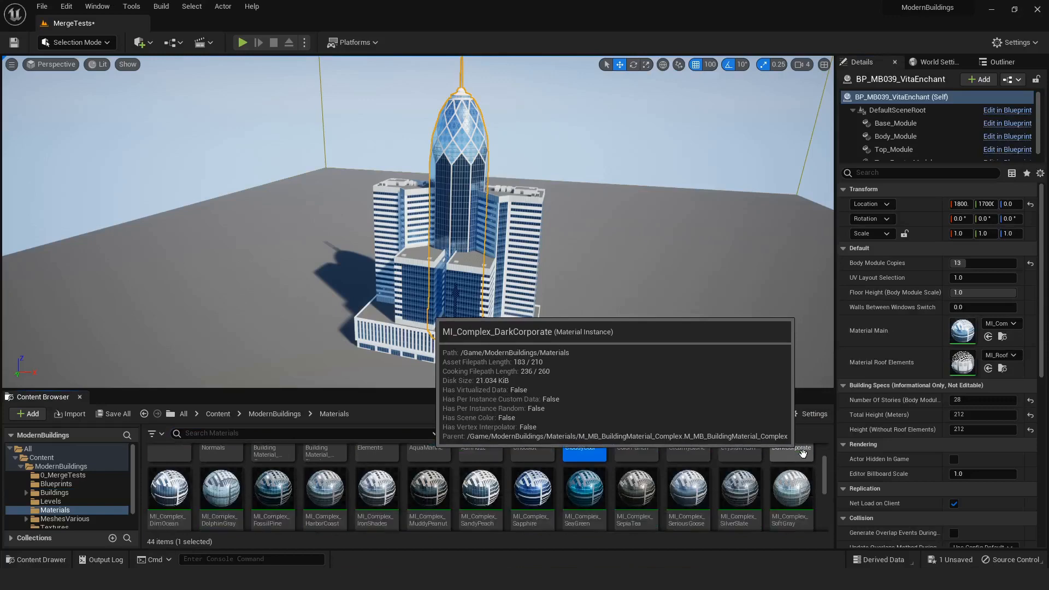
click(688, 492)
click(989, 336)
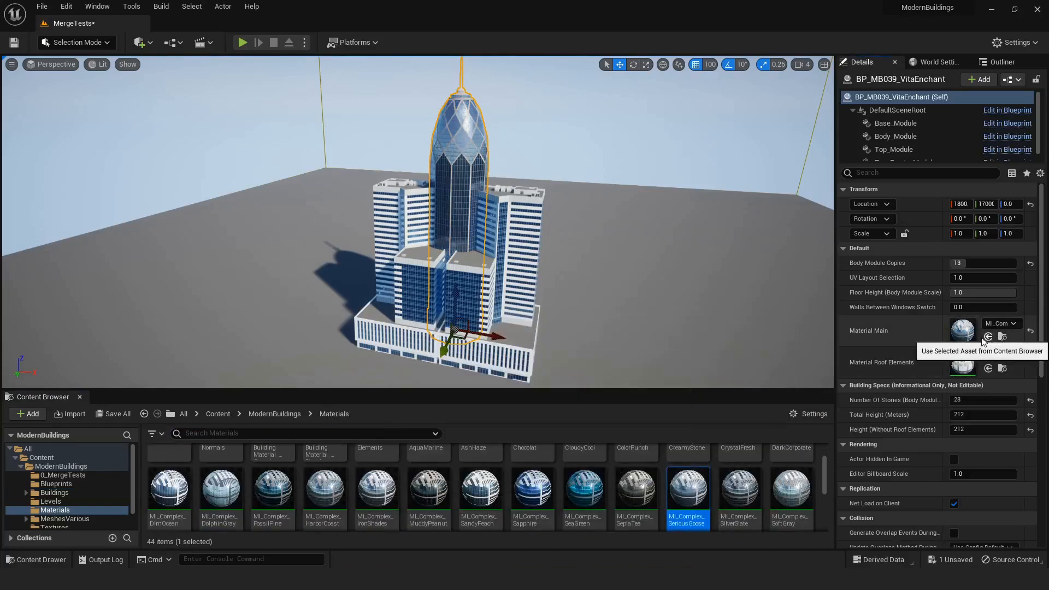
Step: Assign the MI_Complex_SeriousGoose material as Material Main on both UpperStore buildings
click(406, 236)
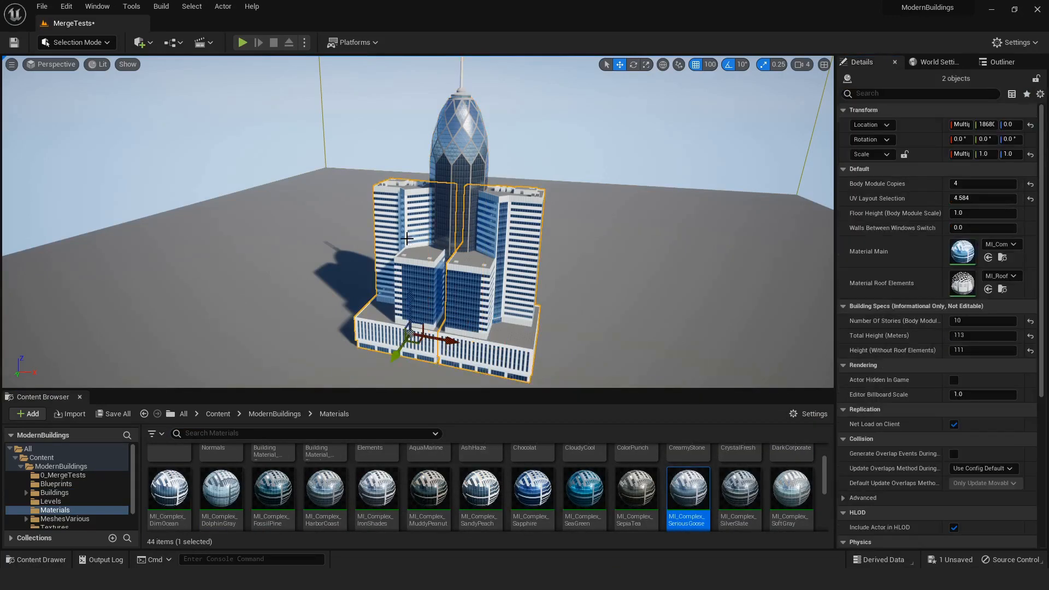
click(989, 258)
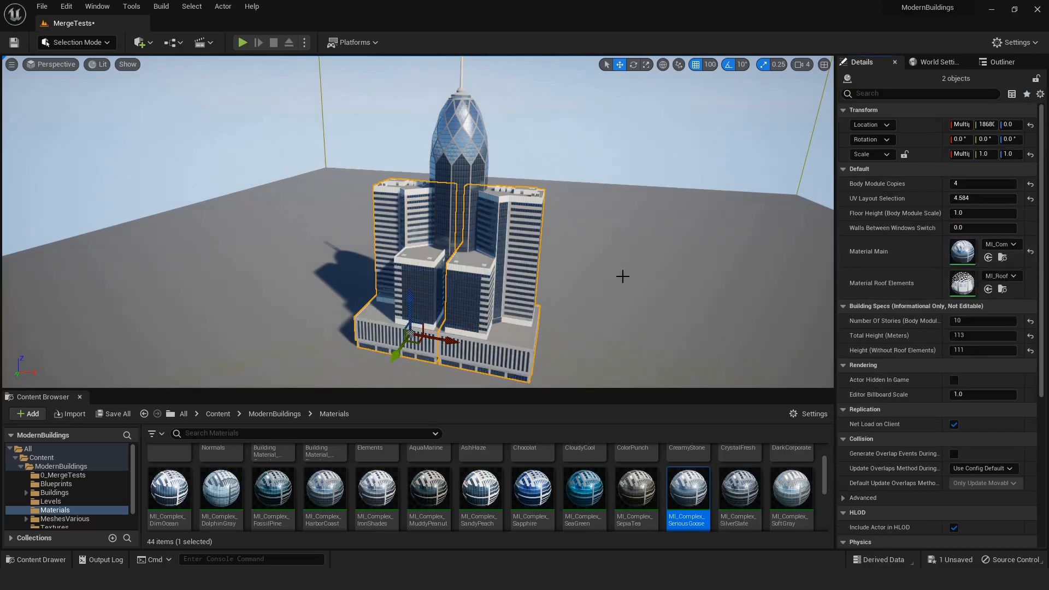
Step: Merge the two UpperStore buildings and the VitaEnchant tower into one static mesh named SM_MERGEDBig in the 0_MergeTests folder
key(Escape)
click(428, 315)
ctrl+click(473, 318)
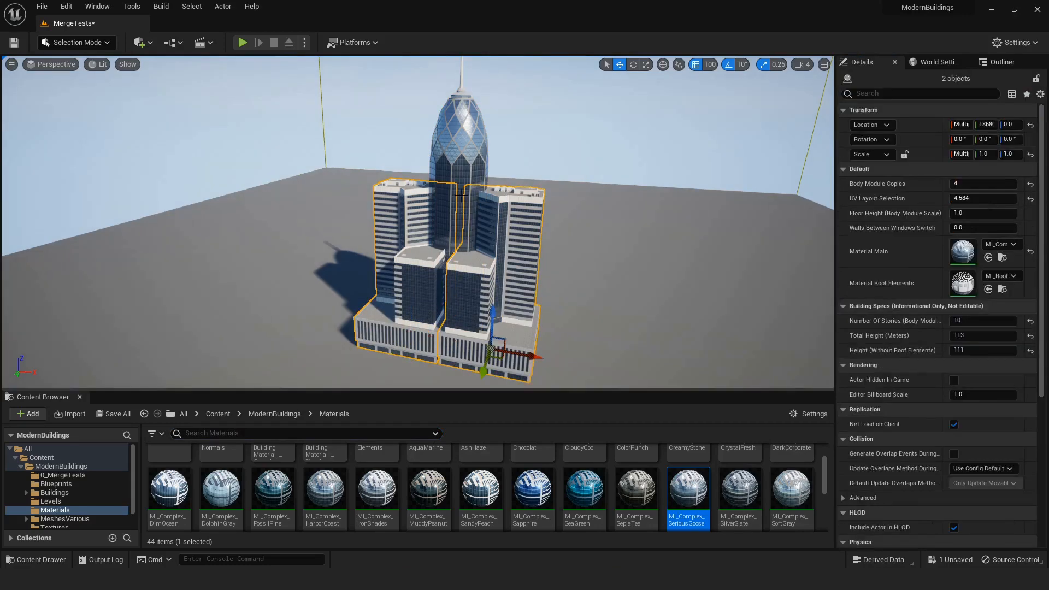
ctrl+click(468, 162)
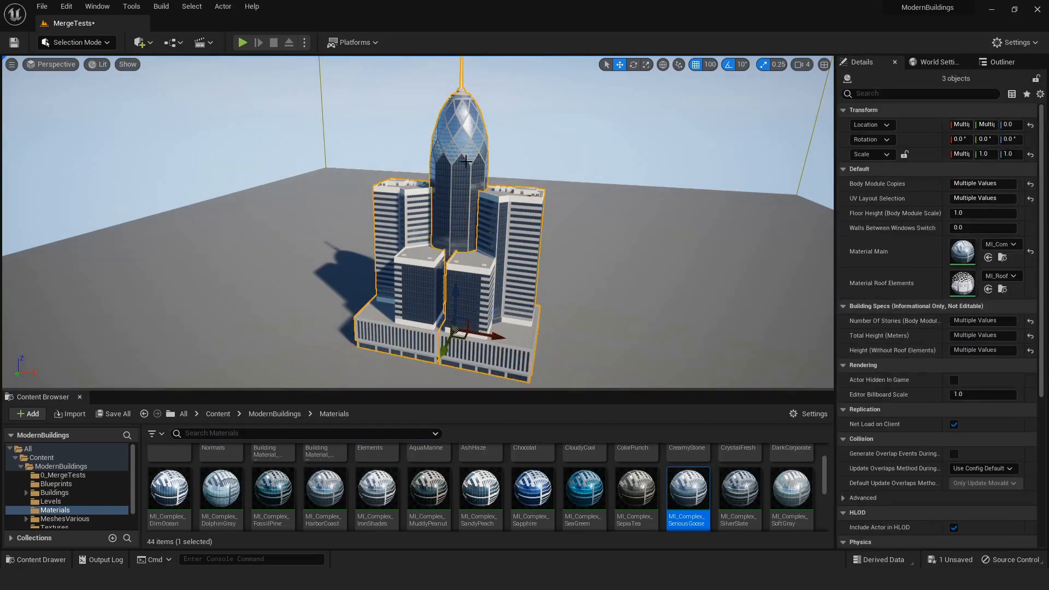
click(131, 6)
click(169, 140)
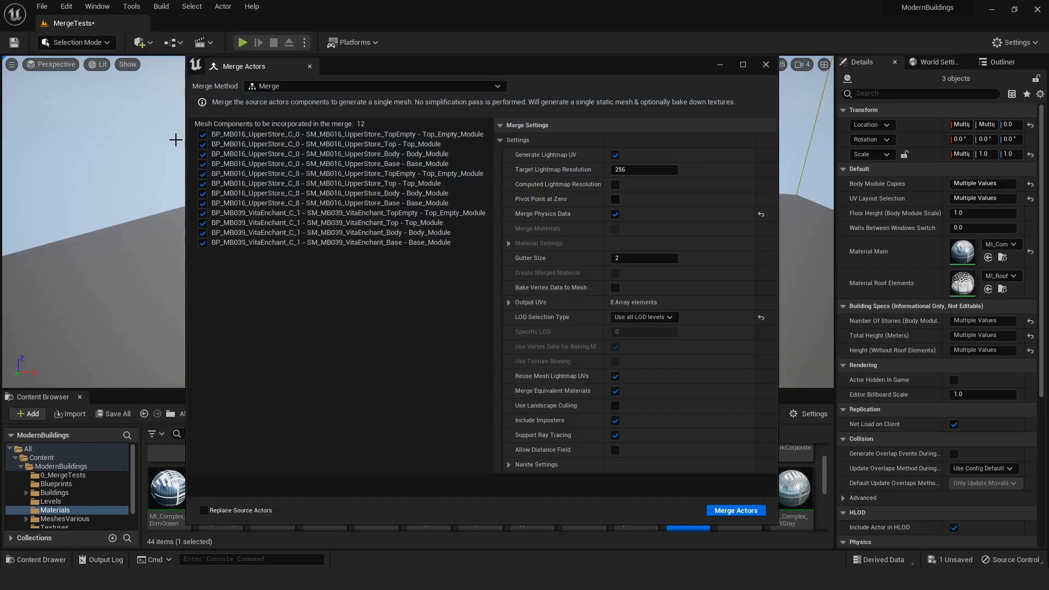
click(725, 511)
click(227, 164)
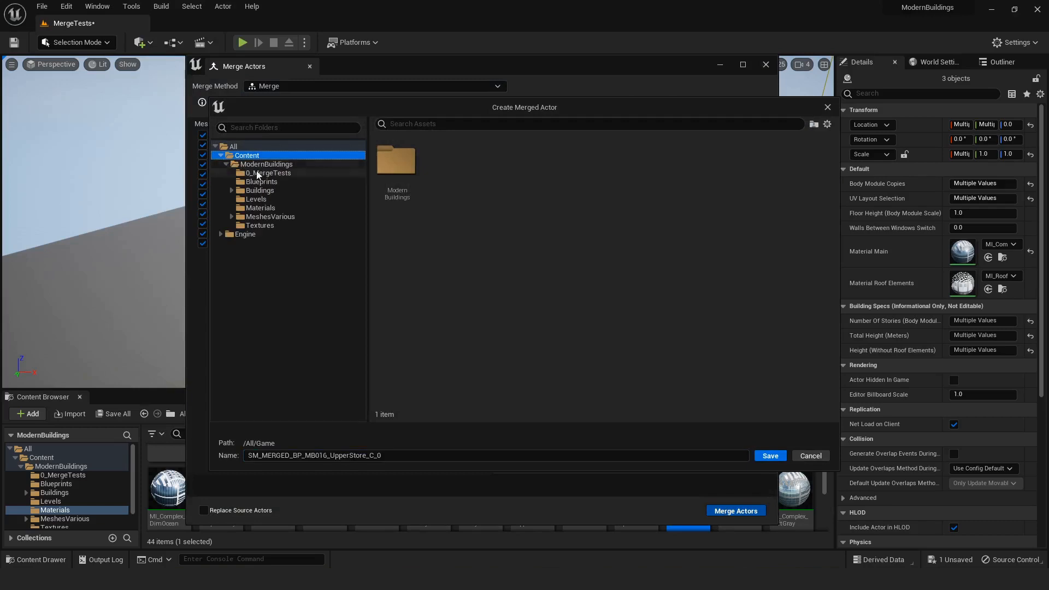
click(268, 172)
click(339, 457)
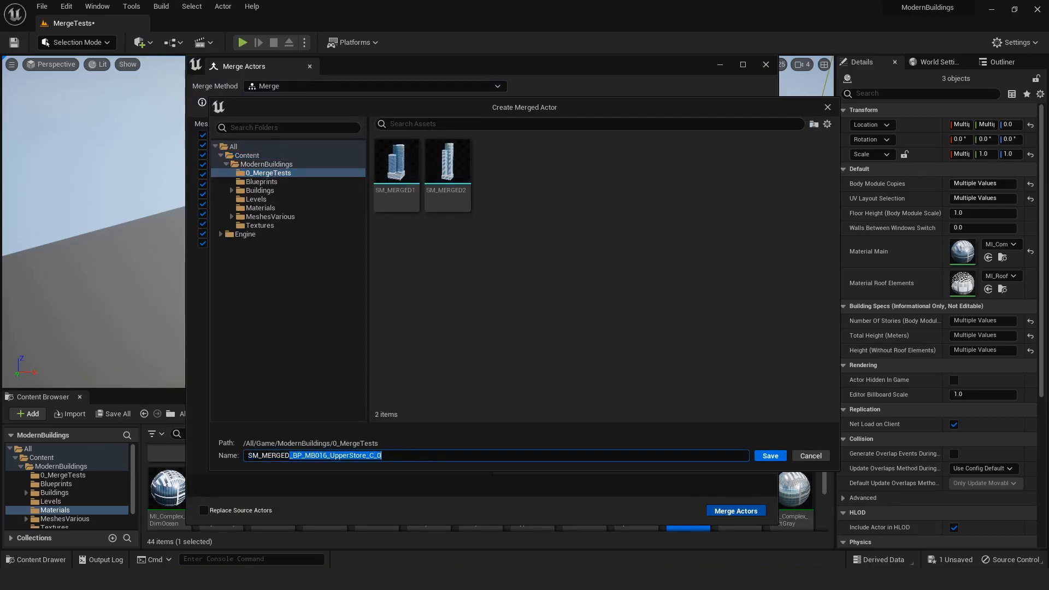
text(Big)
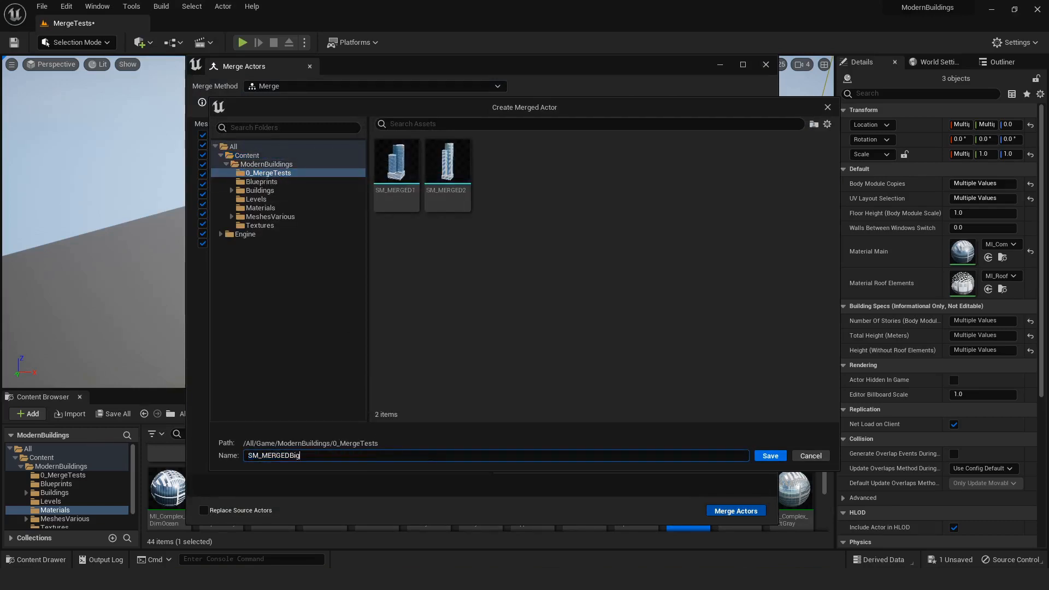
click(770, 456)
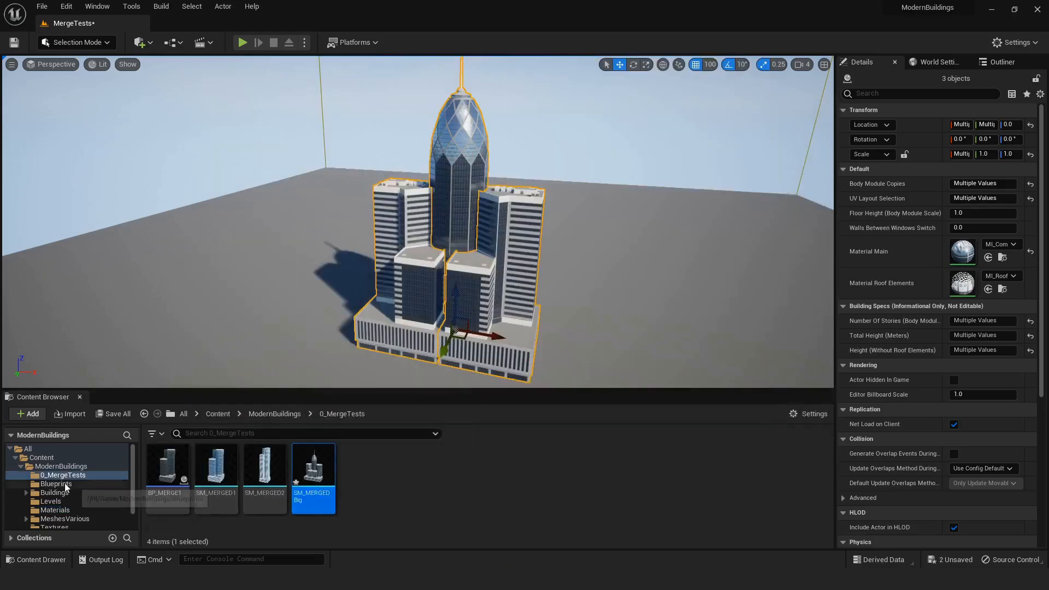
Step: Create a child blueprint of BP_MB_ForMergedActors in the Blueprints folder and name it BP_MergeBig
click(60, 484)
click(218, 476)
right_click(224, 478)
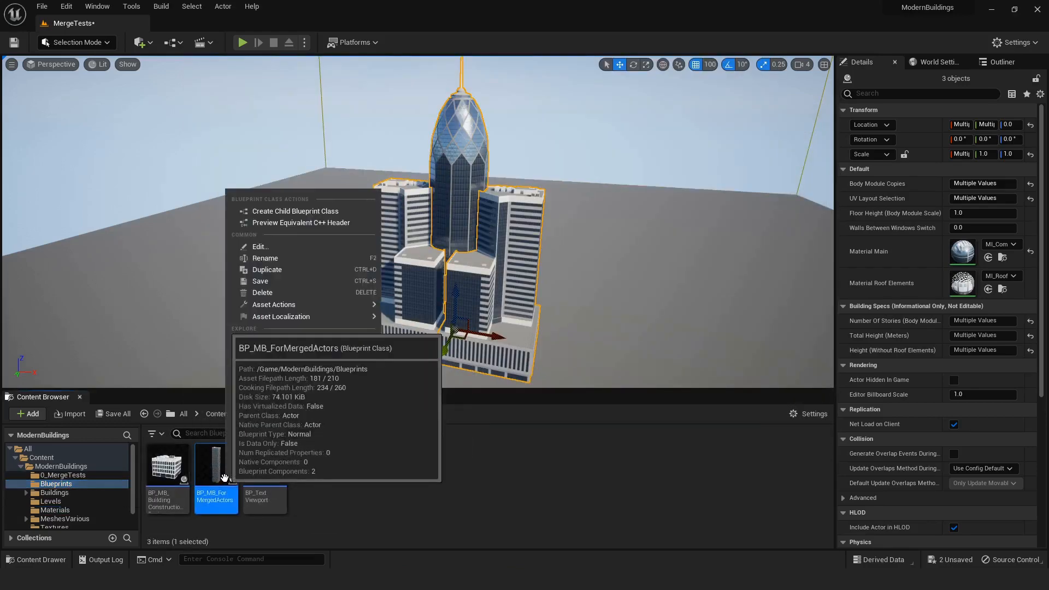
click(282, 214)
text(BP_MergeB)
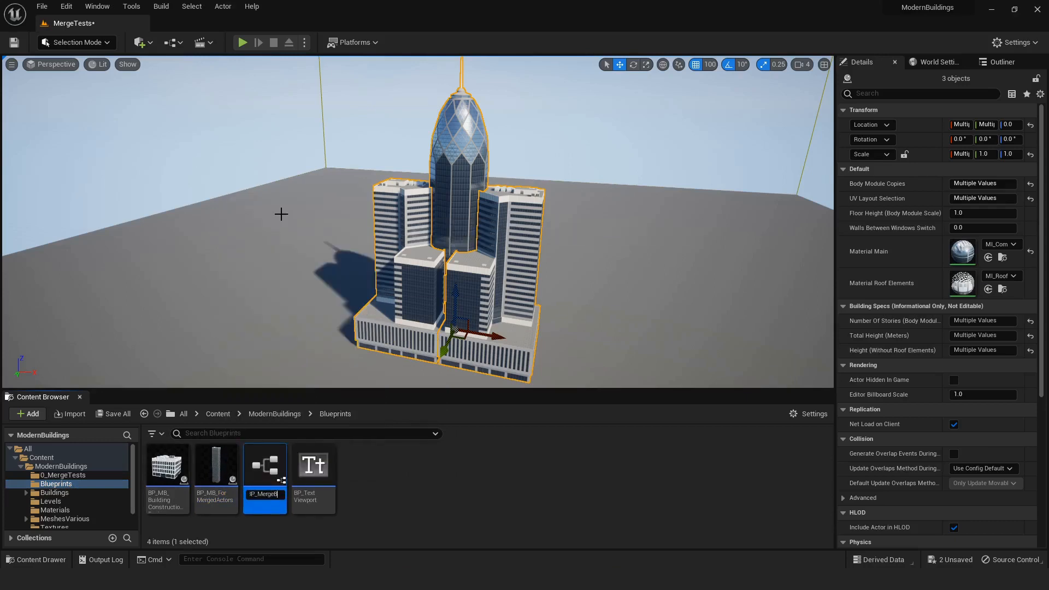
text(ig)
key(Return)
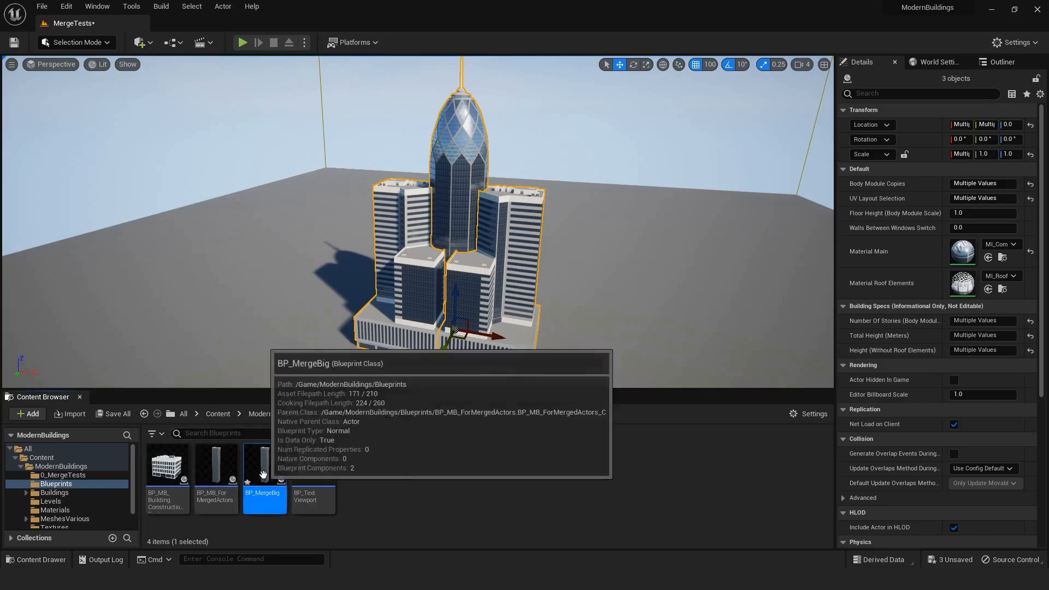
Step: Move BP_MergeBig into the 0_MergeTests folder and show that folder's contents
drag(265, 470, 93, 478)
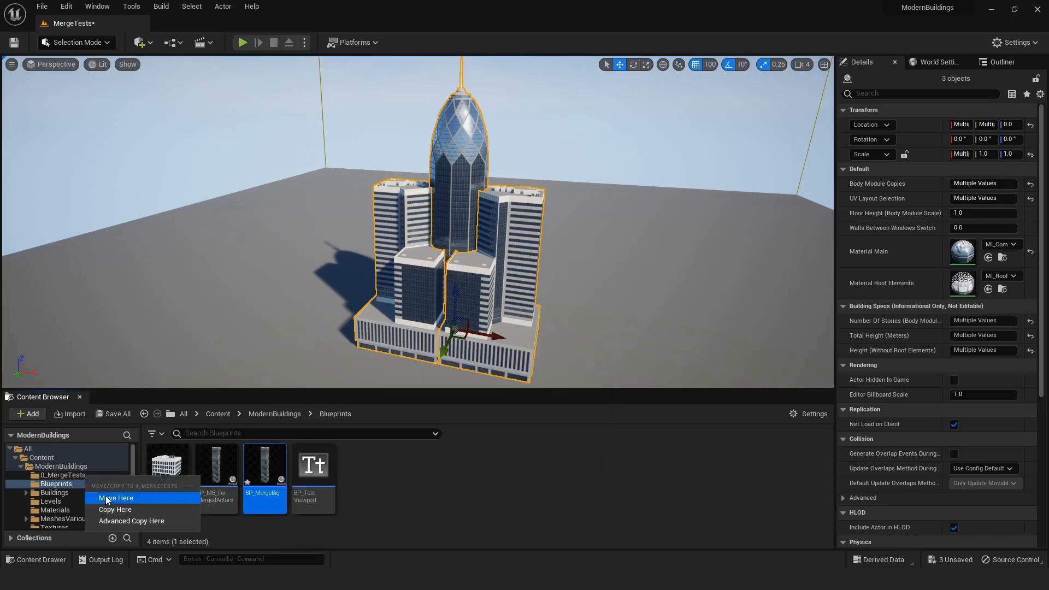
click(106, 496)
click(100, 477)
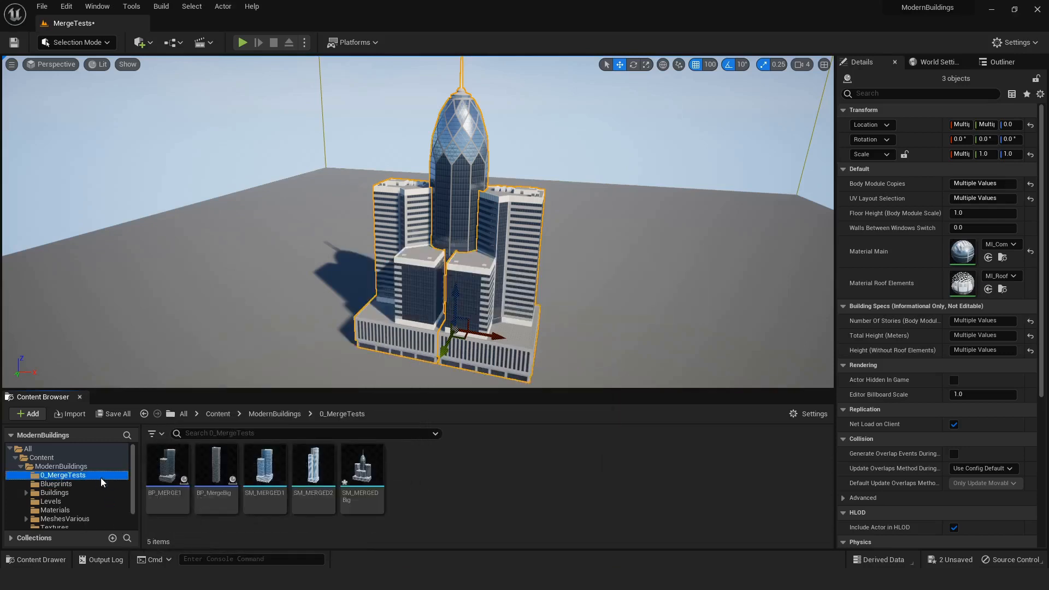
Step: Open BP_MergeBig and assign SM_MERGEDBig as the static mesh of its Merged_Actor_Mesh component
double_click(215, 473)
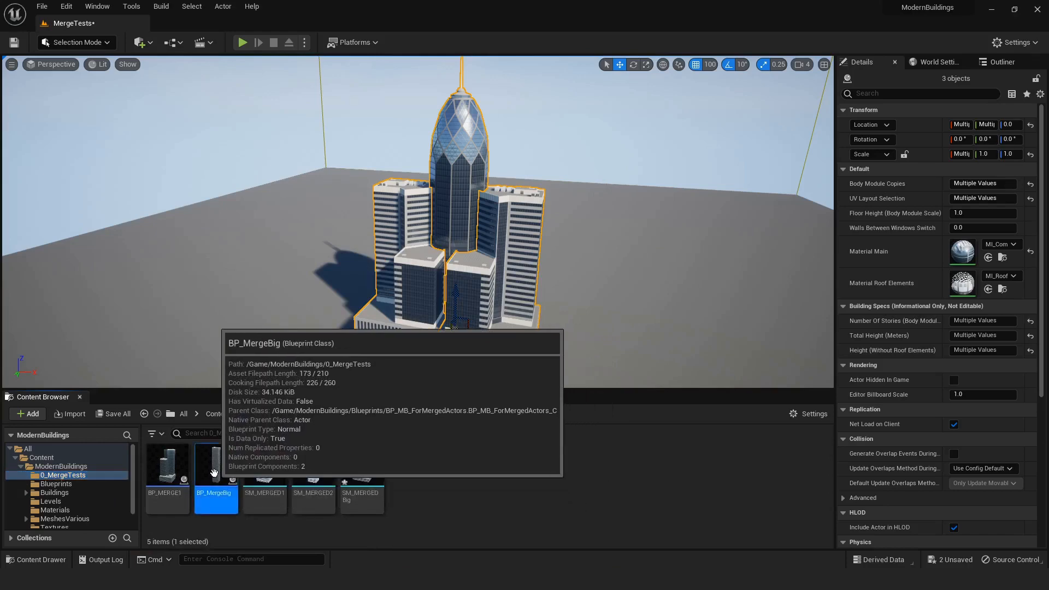
click(991, 11)
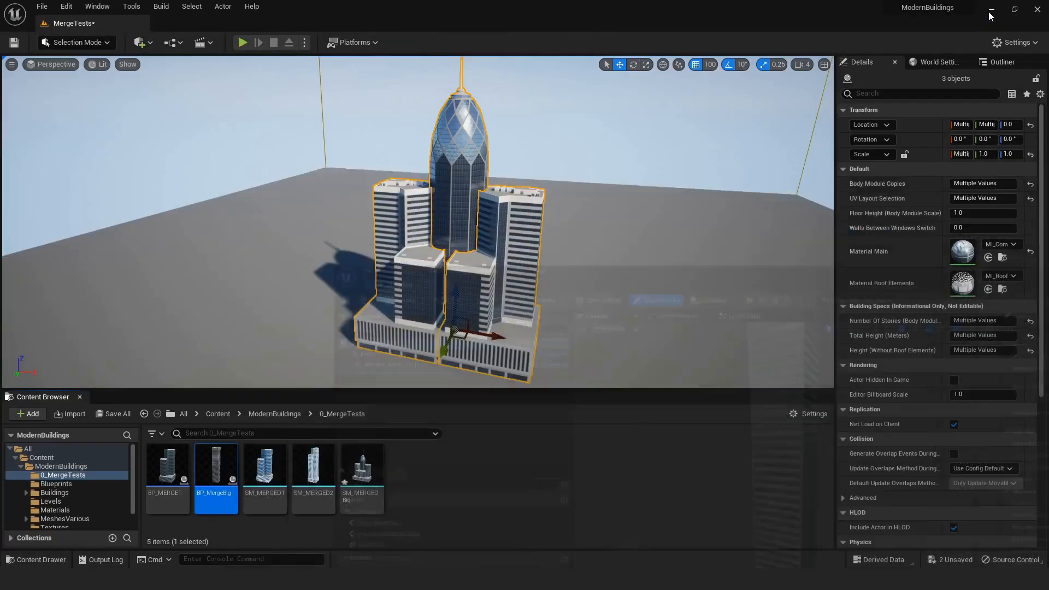
click(362, 469)
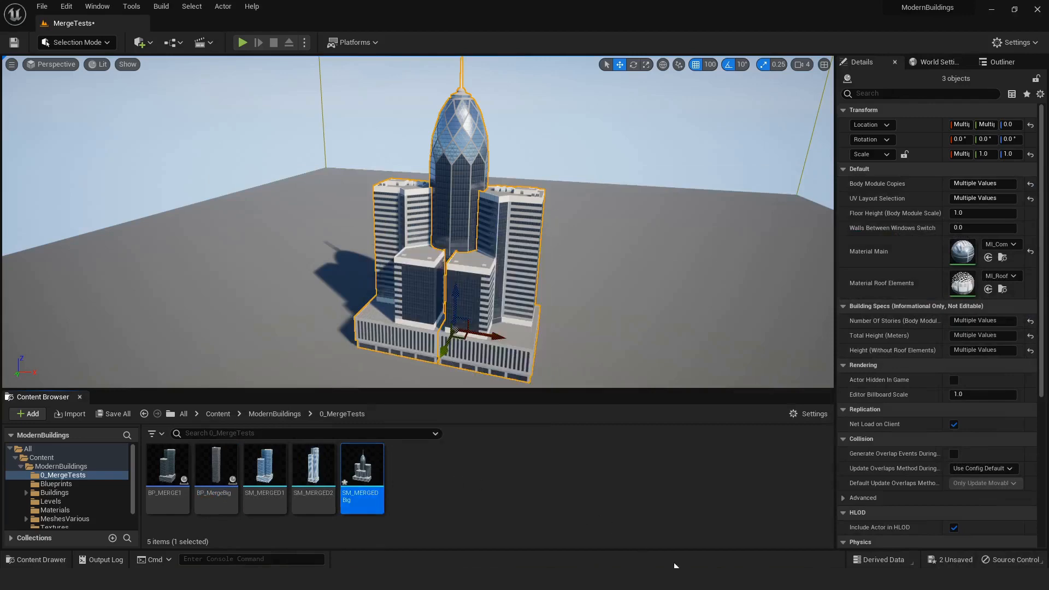
key(alt+Tab)
click(96, 122)
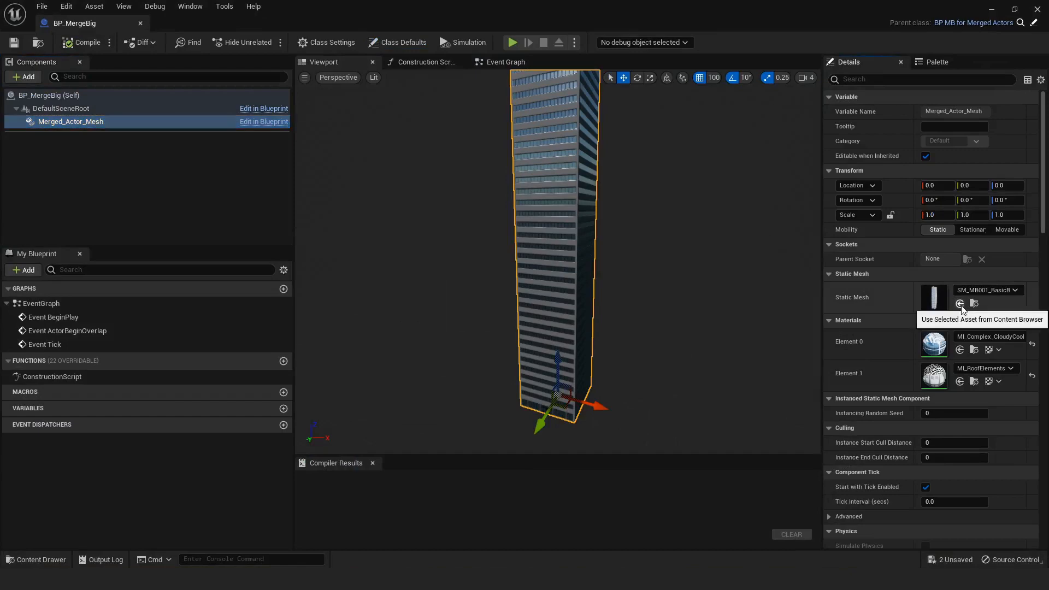
click(960, 303)
scroll(709, 289, down, 8)
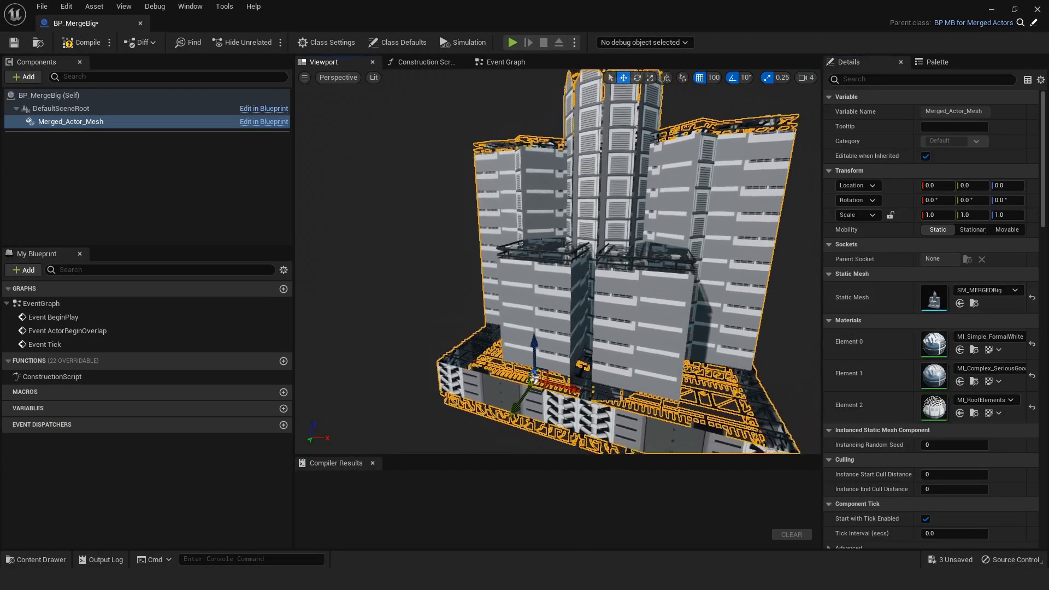
scroll(700, 294, down, 1)
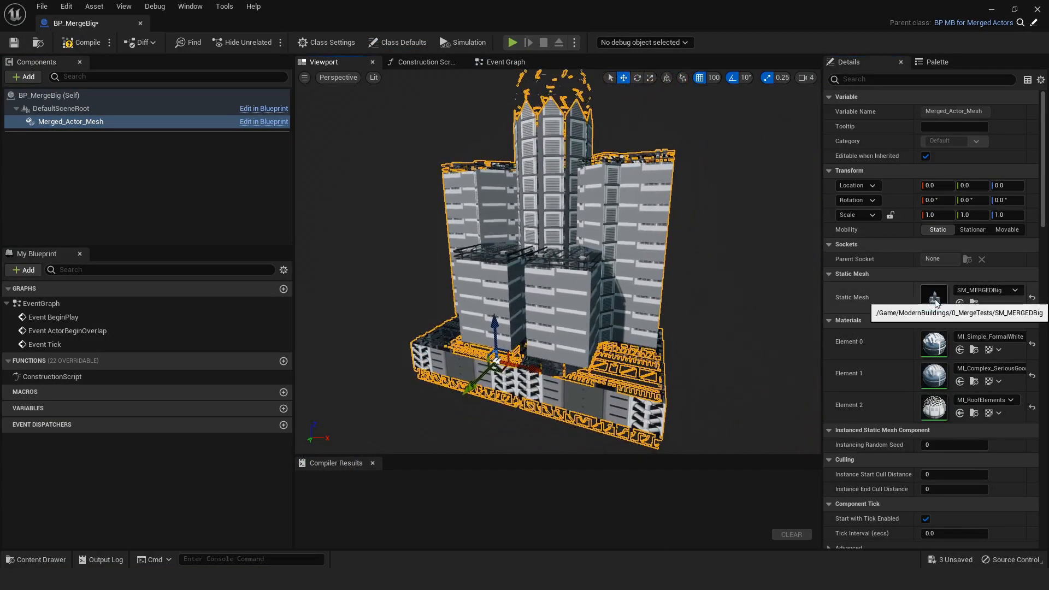
Step: Open the SM_MERGEDBig mesh and delete its MI_Simple_FormalWhite material slot
double_click(935, 298)
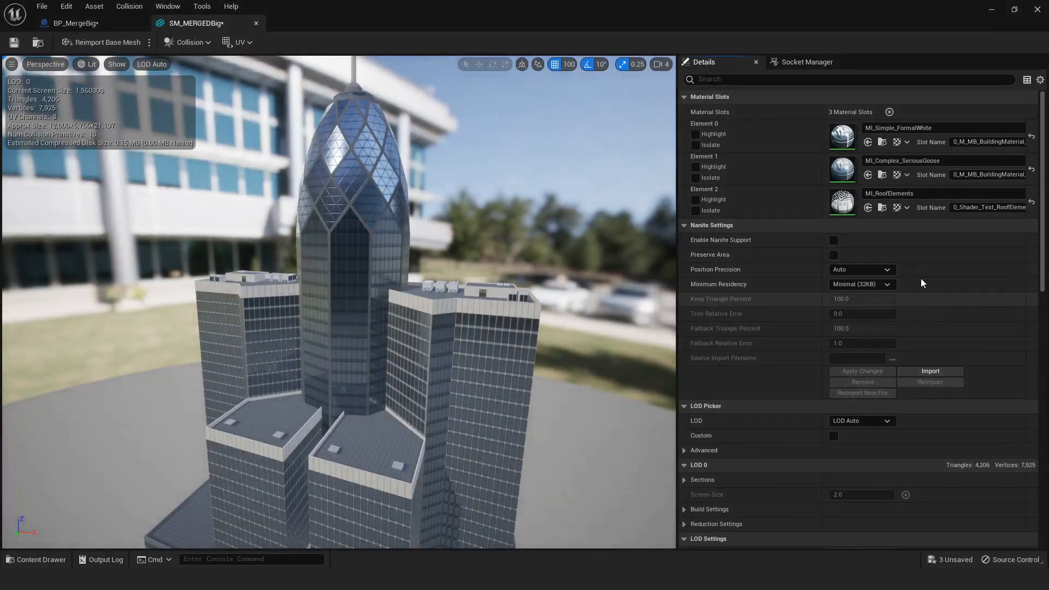
drag(822, 145, 763, 146)
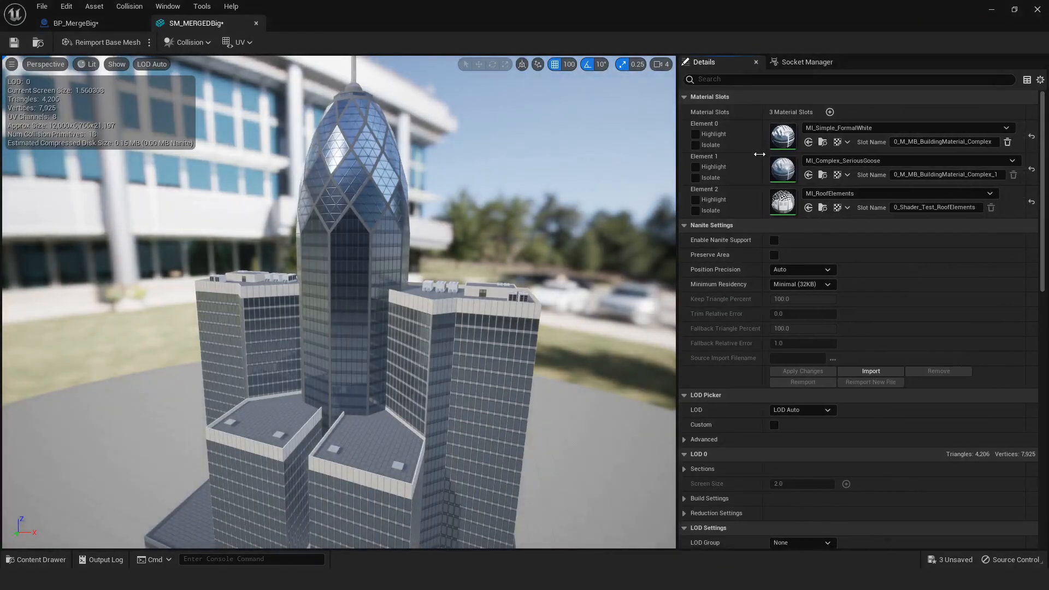
click(1007, 142)
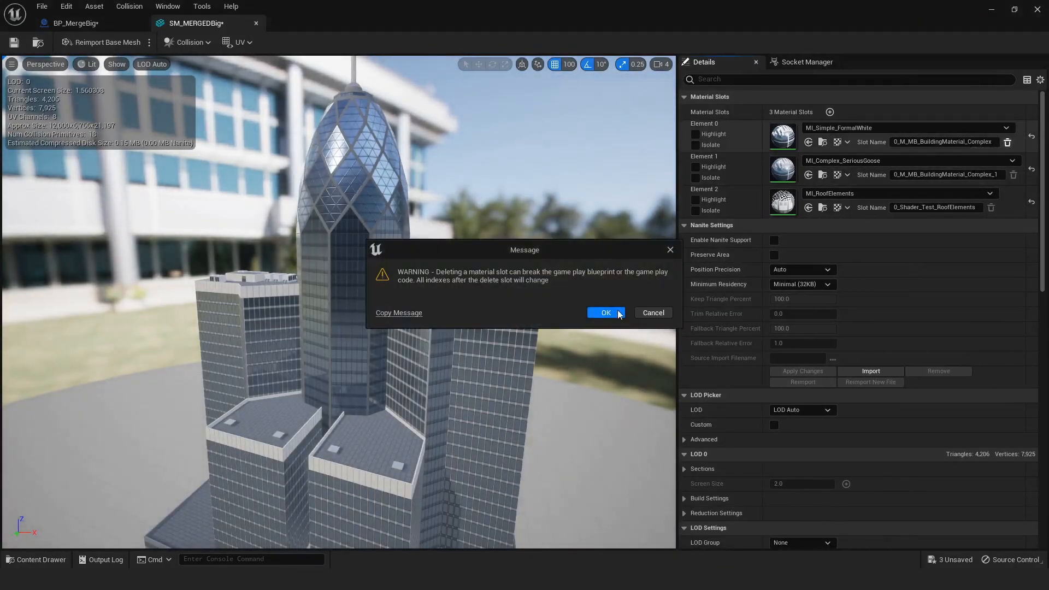
click(604, 313)
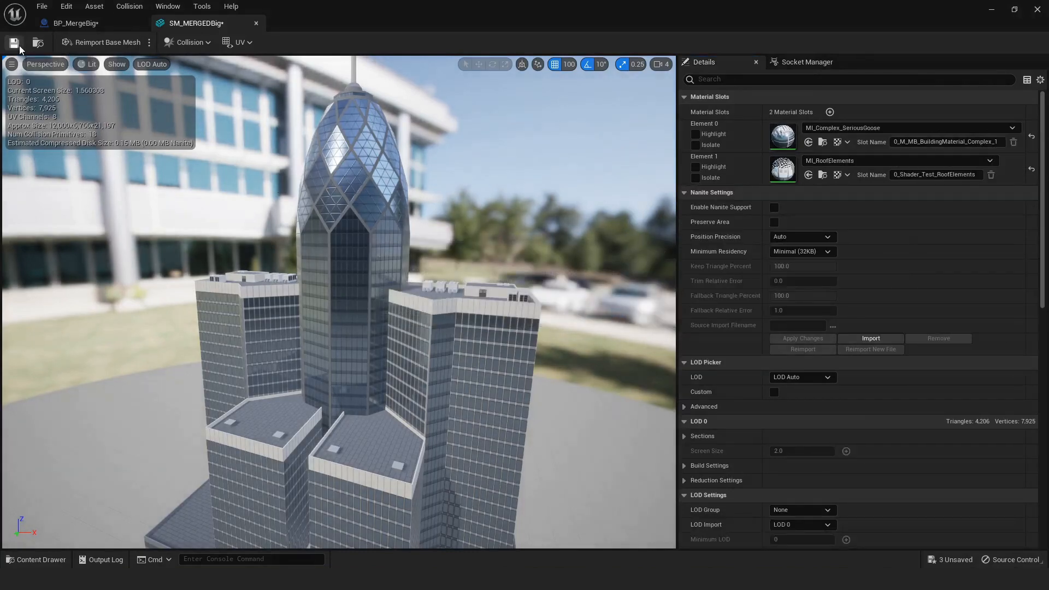
Step: Compile and save the BP_MergeBig blueprint, then return to the MergeTests level
click(77, 23)
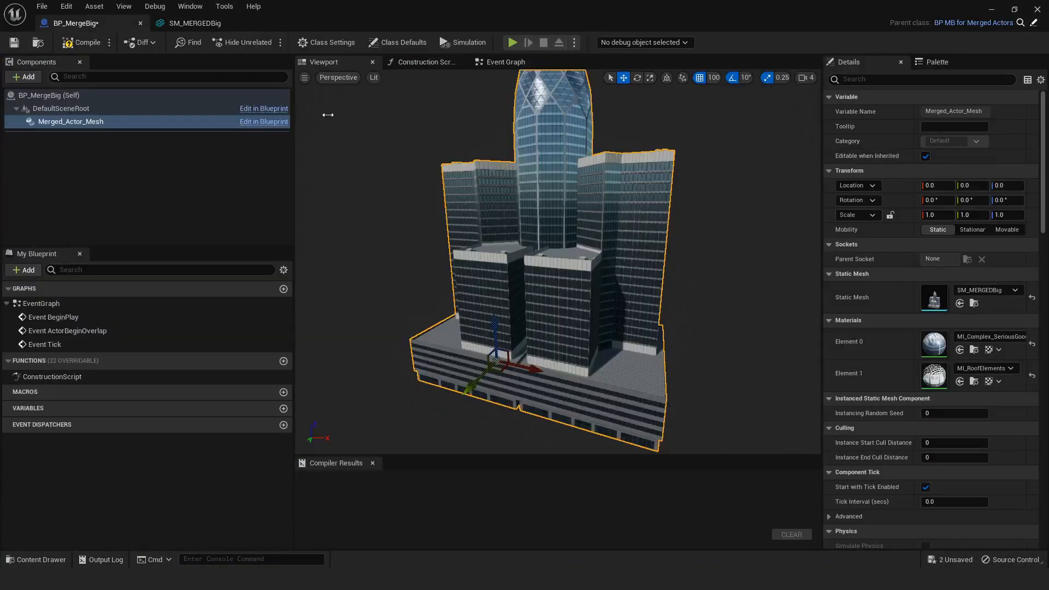
click(81, 42)
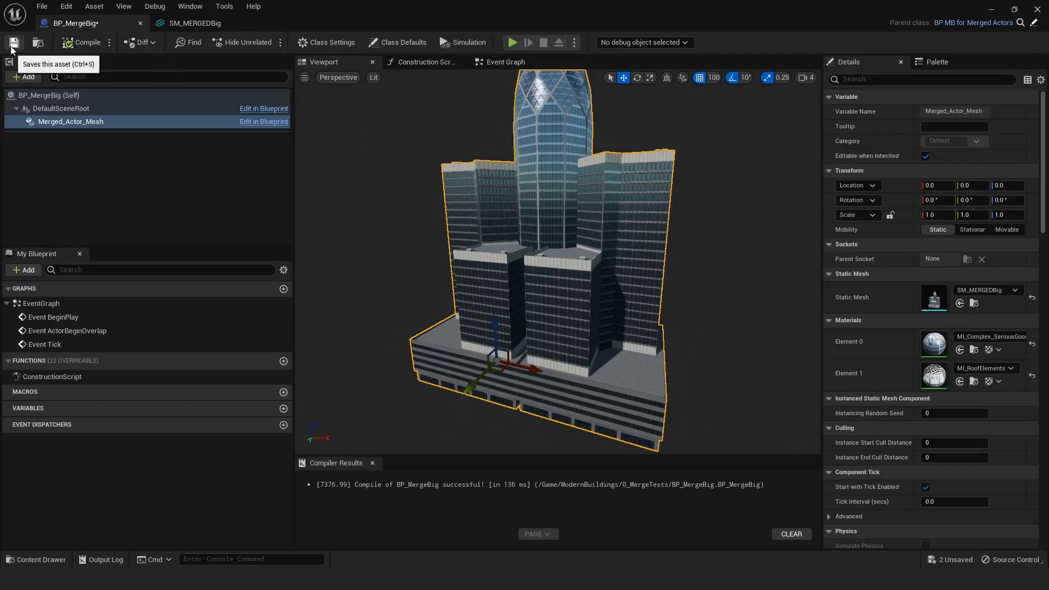
click(992, 10)
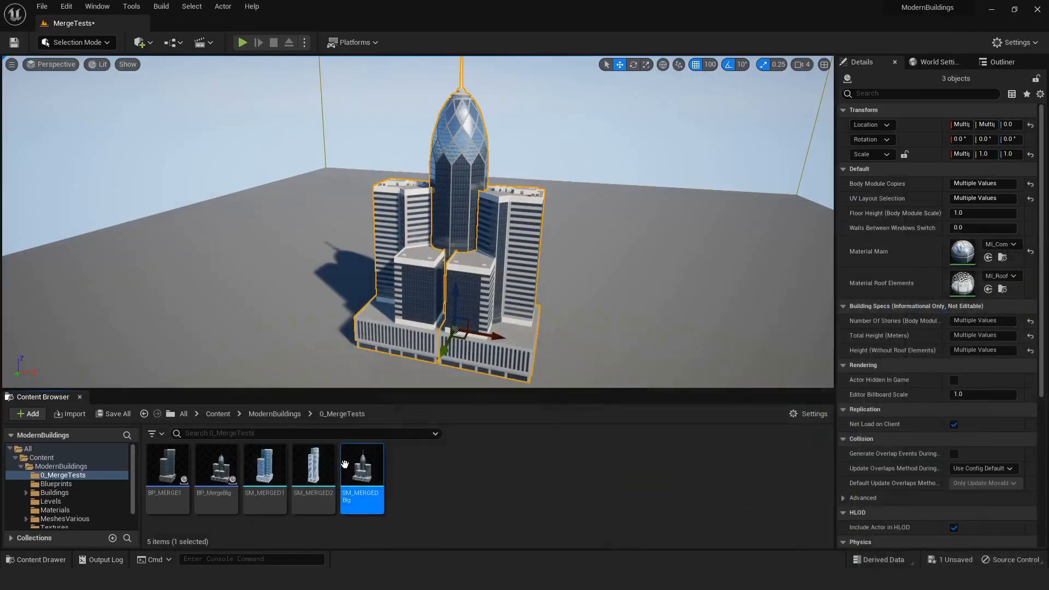
Step: Place BP_MergeBig in the level beside the original complex and adjust its UV Layout Selection
drag(216, 469, 659, 345)
right_drag(659, 345, 688, 328)
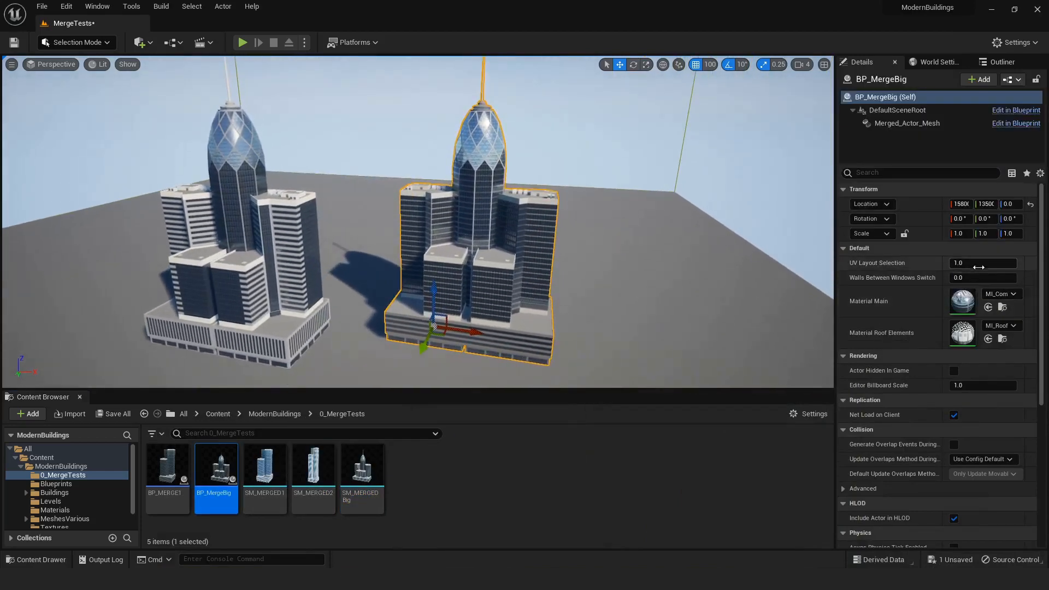
mouse_move(972, 265)
mouse_down()
mouse_move(993, 265)
mouse_move(957, 264)
mouse_move(986, 264)
mouse_up()
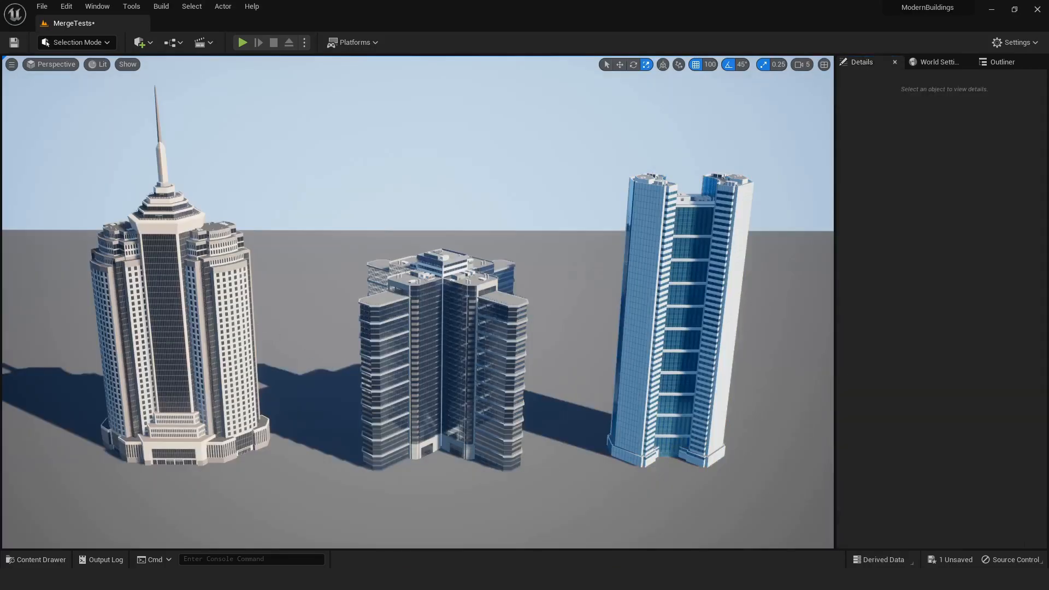
Step: Vary the UV Layout Selection of the spired BP_C building to about 3.57 and adjust it on the blue twin-tower building too
click(233, 317)
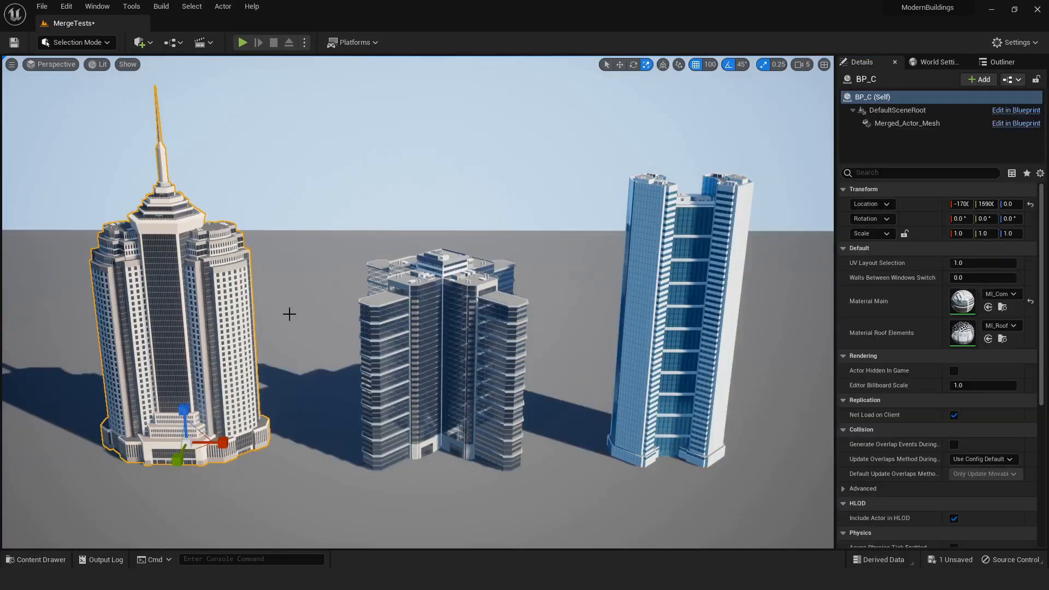
drag(967, 263, 970, 263)
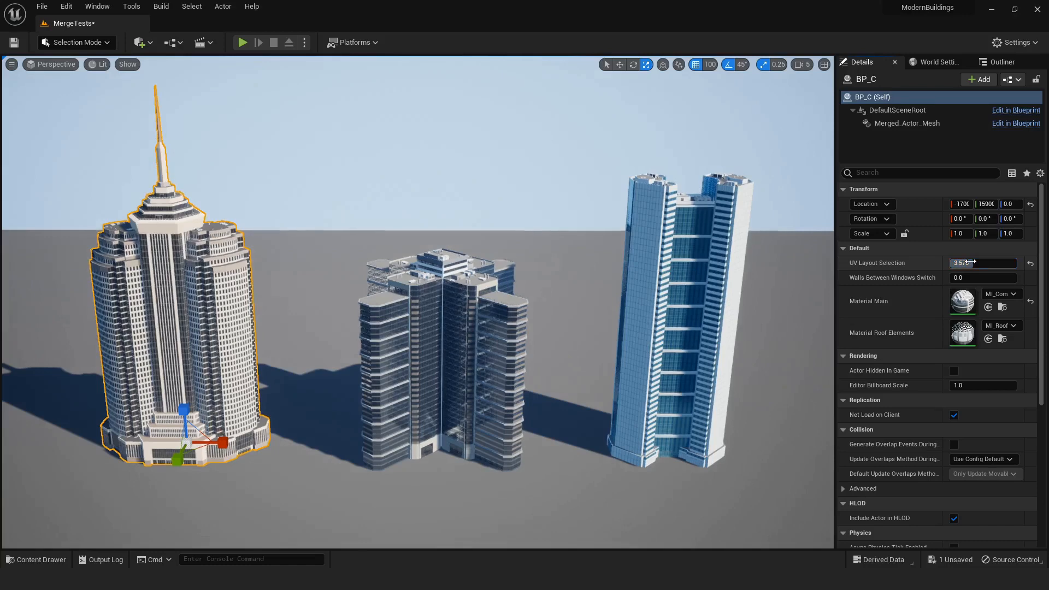
click(716, 274)
drag(967, 263, 979, 263)
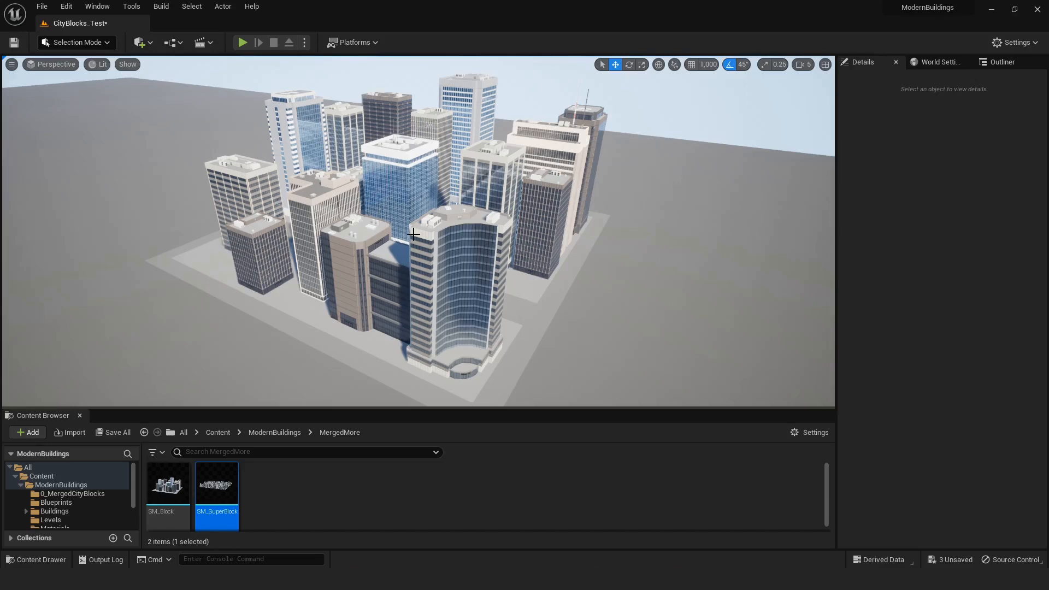
Step: Duplicate the merged city block in the CityBlocks_Test level and place the copy directly beside the original
click(414, 235)
mouse_move(434, 242)
mouse_down()
mouse_move(454, 243)
mouse_move(431, 248)
mouse_up()
right_drag(534, 253, 541, 241)
alt+drag(319, 202, 383, 385)
right_drag(382, 385, 366, 403)
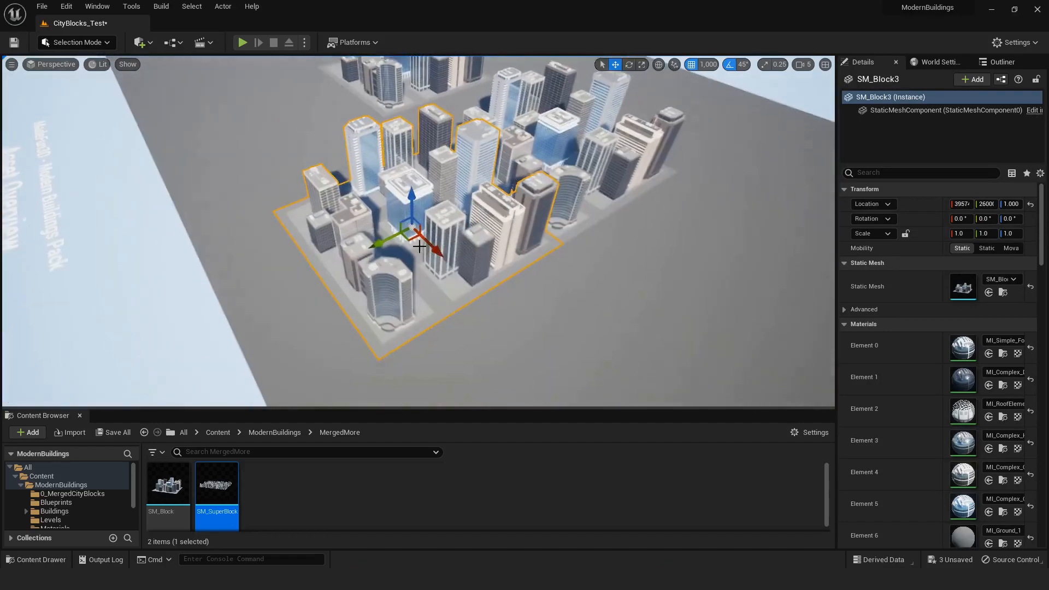
Step: Select the two adjoining city blocks together and duplicate them along X to form a two-by-two group of blocks
ctrl+click(512, 163)
right_drag(511, 163, 531, 164)
alt+drag(468, 133, 655, 210)
right_drag(656, 211, 634, 229)
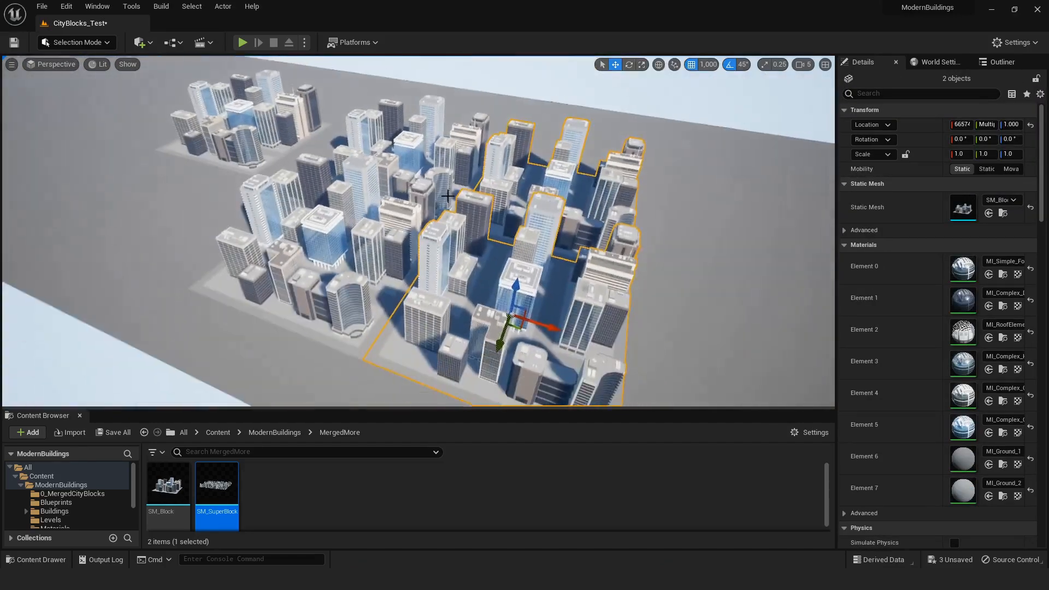
Step: Rotate individual blocks of the two-by-two group for variety, turning the front block to about -90° around Z
click(426, 164)
key(e)
click(350, 246)
drag(339, 297, 412, 249)
drag(588, 236, 633, 213)
click(549, 341)
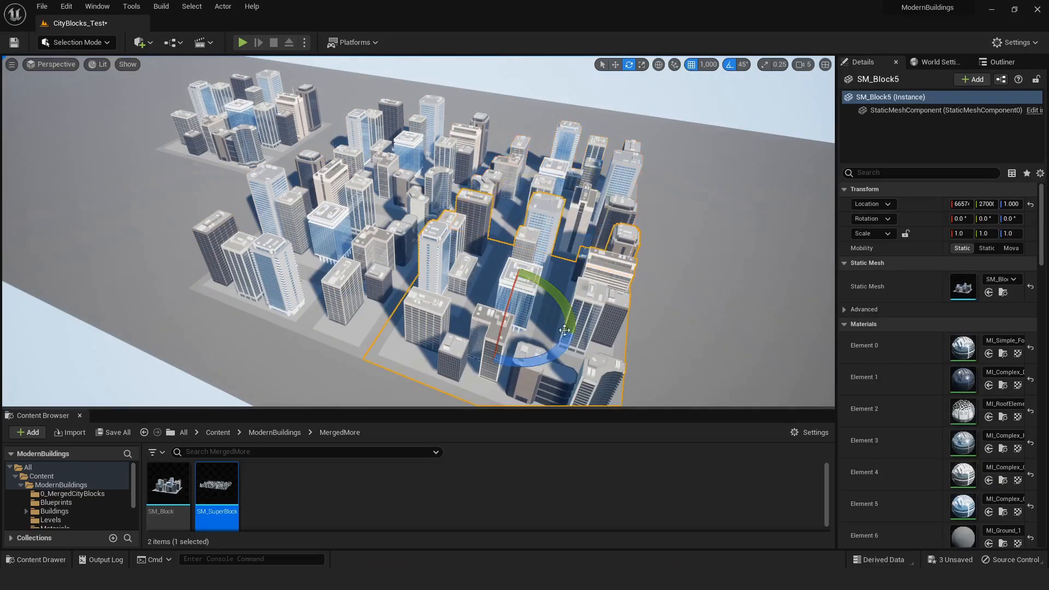
drag(551, 356, 617, 325)
Step: Place the SM_SuperBlock mesh in the CityBlocks_Test level and duplicate it to start a larger city area
right_drag(551, 352, 634, 372)
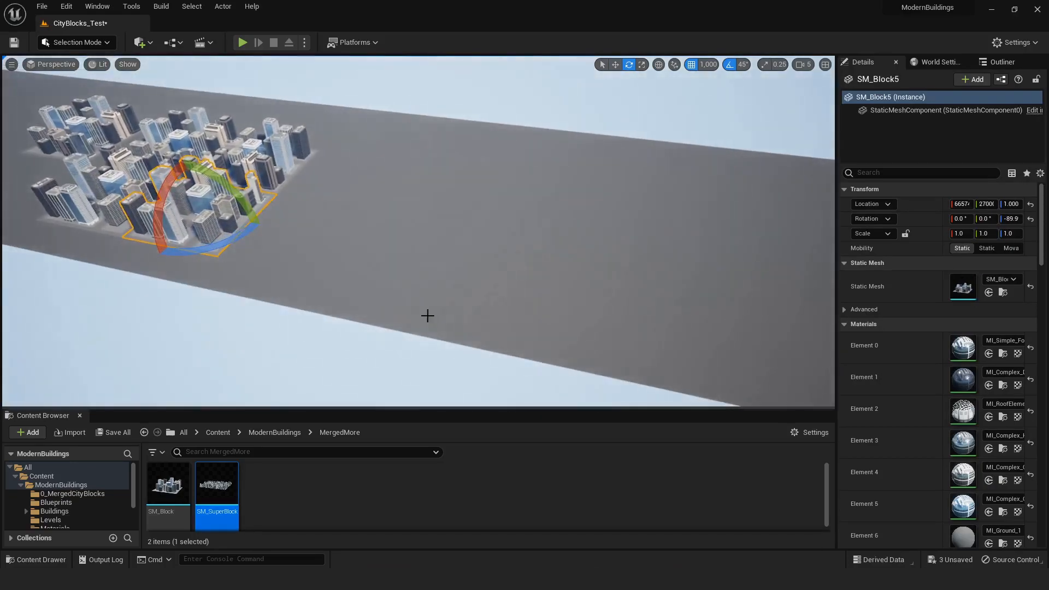
drag(217, 486, 585, 235)
right_drag(415, 230, 371, 252)
key(w)
alt+drag(483, 204, 749, 361)
right_drag(749, 361, 787, 383)
drag(582, 224, 628, 206)
right_drag(629, 207, 546, 240)
Step: Select neighbouring super blocks together and extend the city layout with them
click(644, 164)
shift+click(623, 241)
right_drag(623, 241, 568, 241)
scroll(623, 241, up, 1)
key(s)
drag(350, 262, 699, 385)
right_drag(700, 385, 673, 355)
Step: Fly low over the rooftops of the assembled city in an enlarged viewport to examine it
key(Escape)
key(w)
key(w)
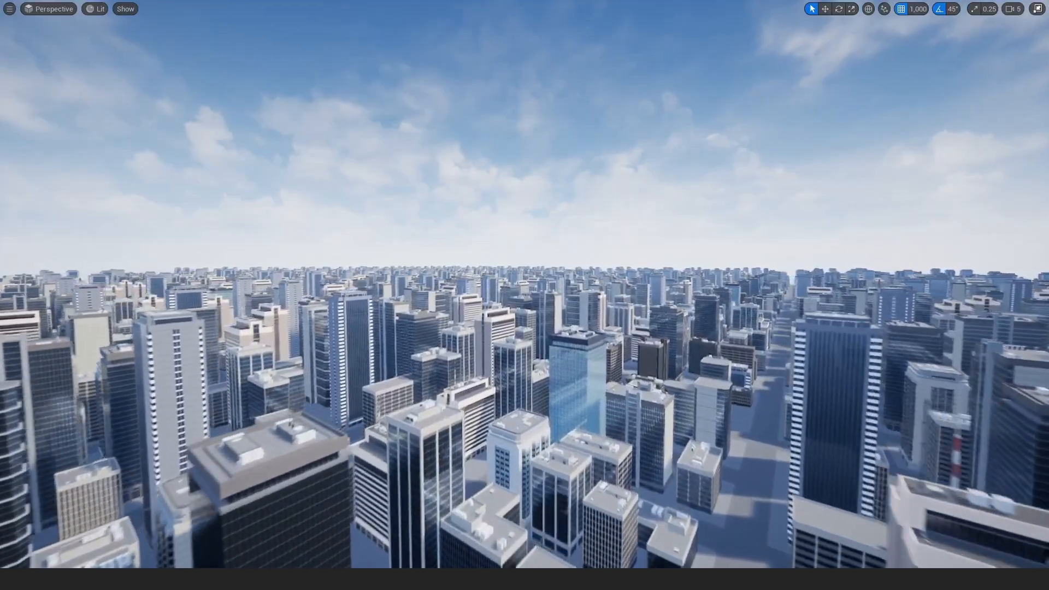
key(w)
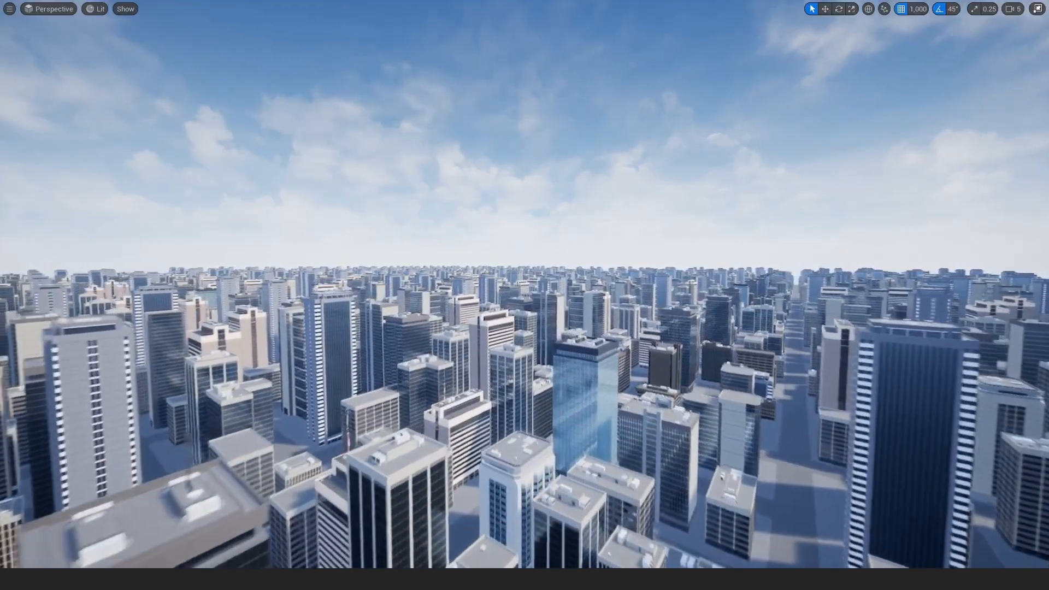
key(w)
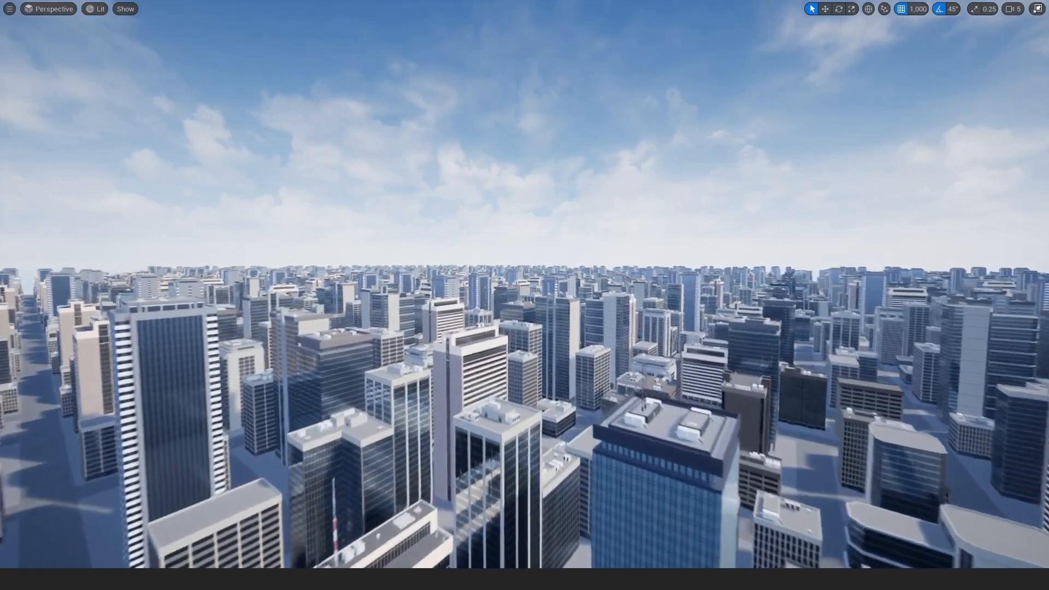
key(w)
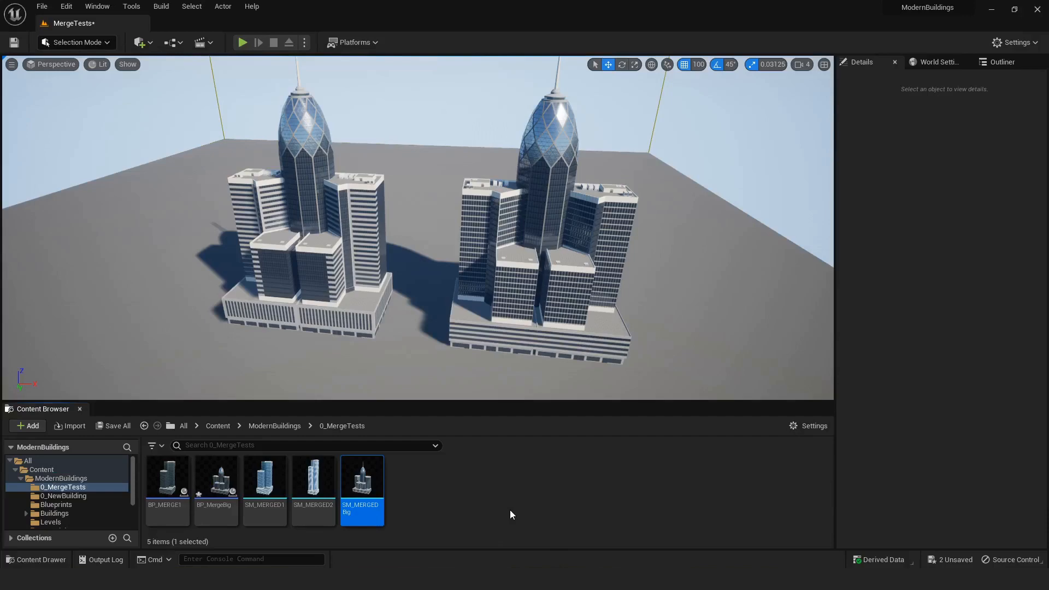
Step: Display UV Channel 0 of the SM_MERGEDBig mesh, and enable and apply Generate Lightmap UVs in its LOD 0 build settings
double_click(366, 485)
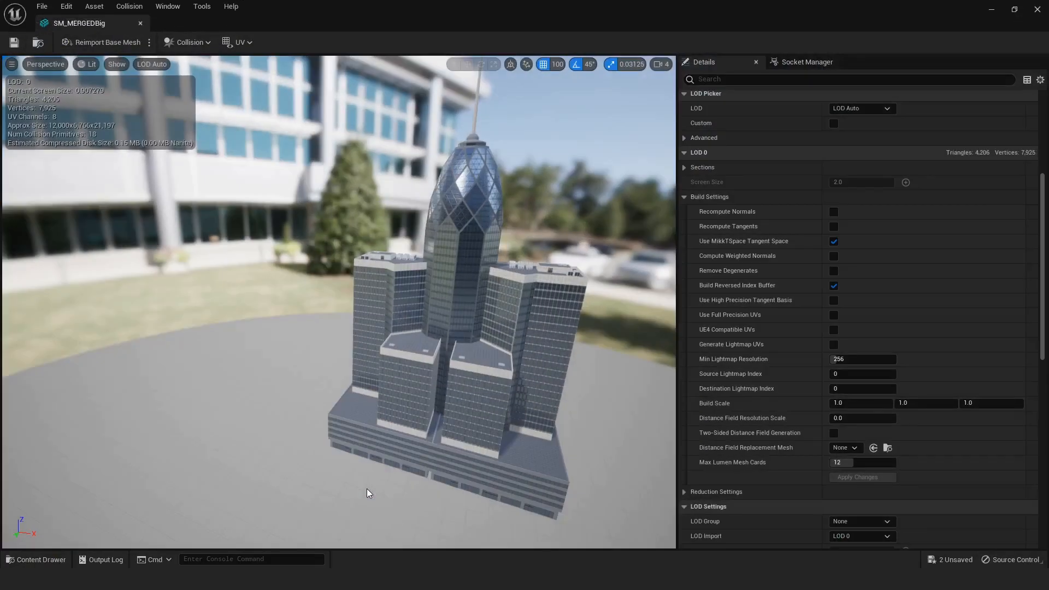
click(241, 43)
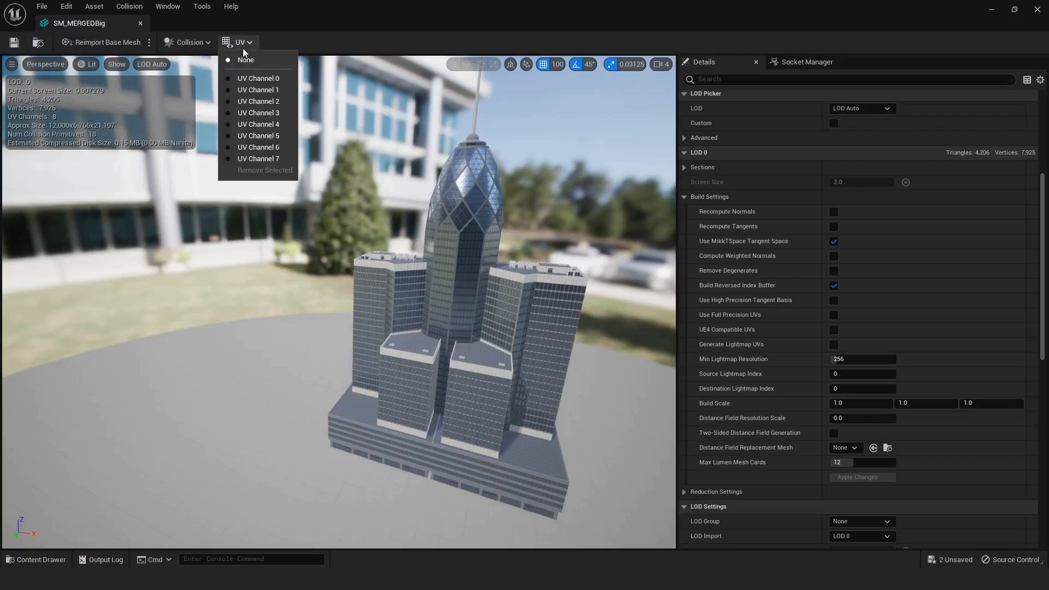
click(256, 79)
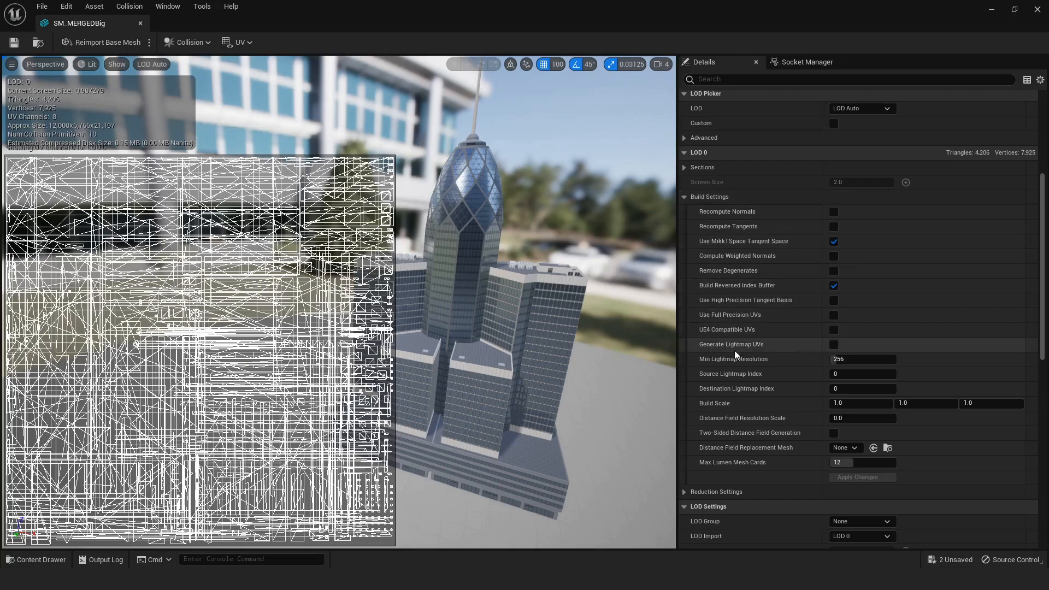
click(833, 345)
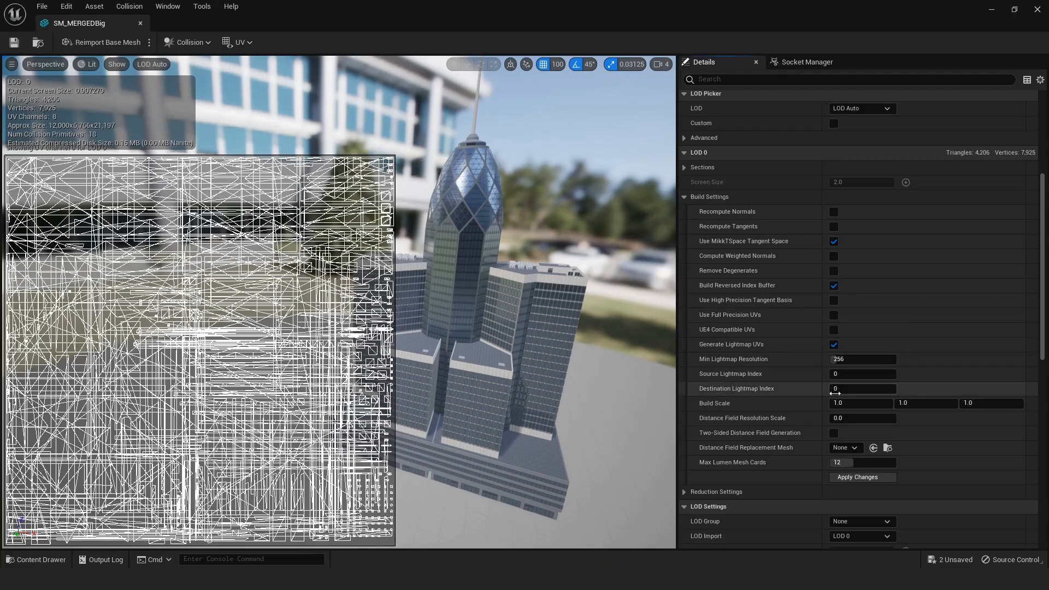
click(850, 478)
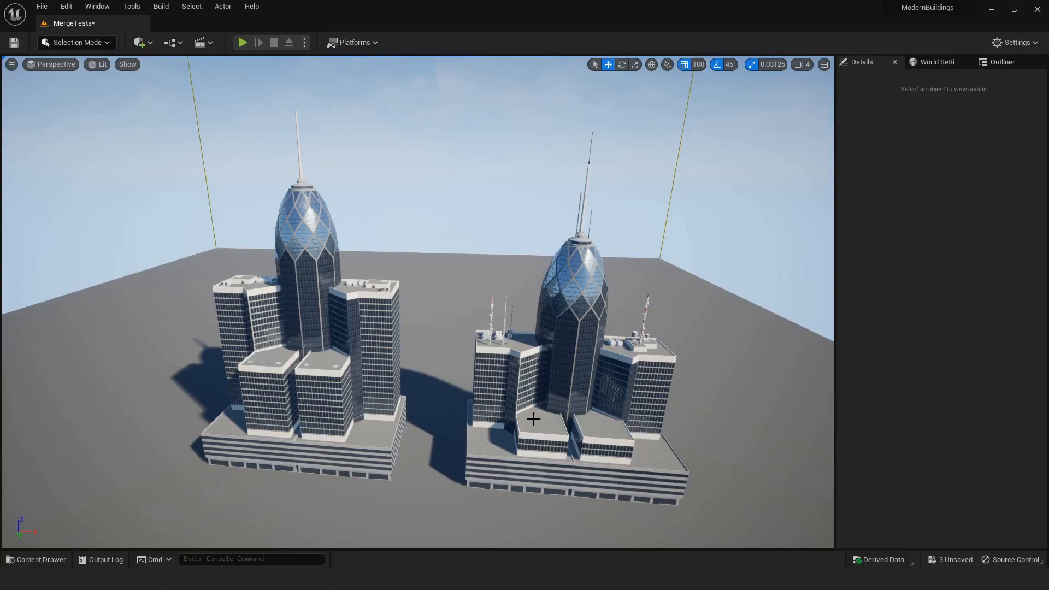
Step: Set Body Module Copies to 4 on the BP_New building beside the merged SM_MERGEDBig complex
click(264, 438)
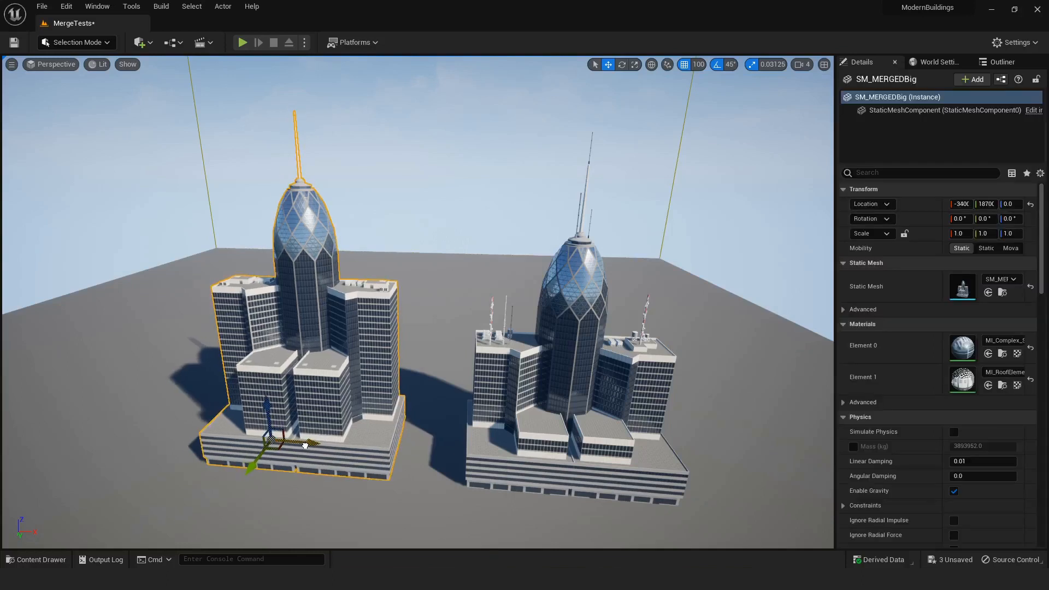
click(552, 444)
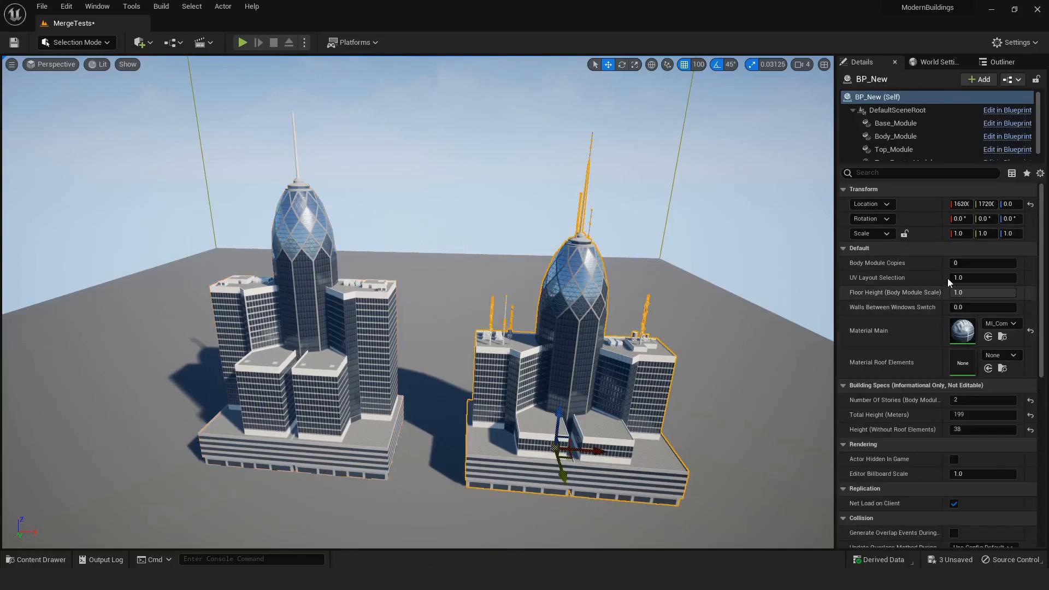
mouse_move(957, 262)
mouse_down()
mouse_move(973, 263)
mouse_move(963, 263)
mouse_up()
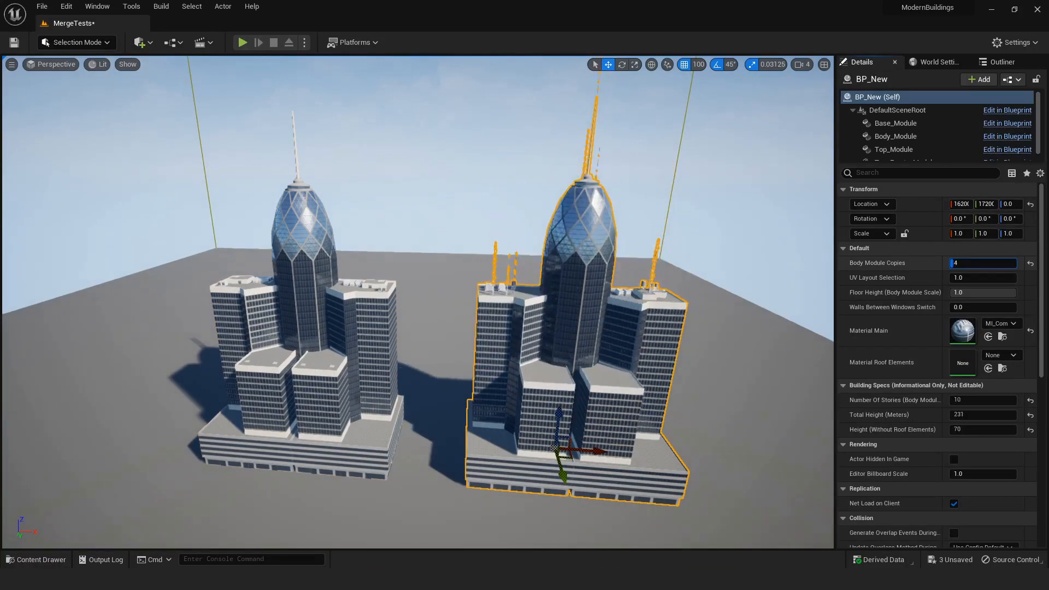